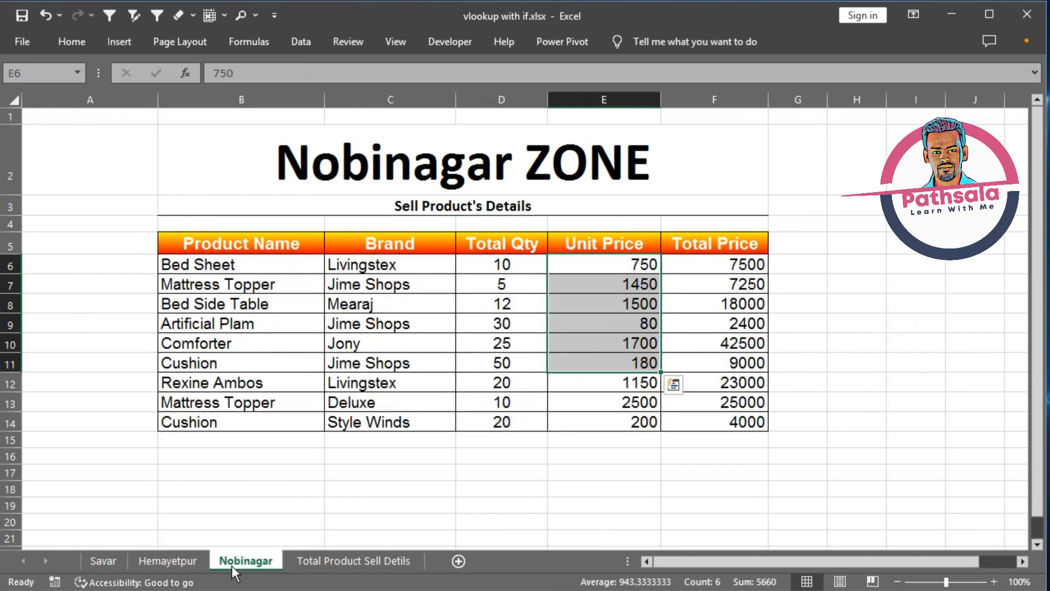
- Compare the product name lists on the Savar, Hemayetpur and Nobinagar sheets
left_click(103, 561)
scroll(520, 354, "down", 1)
scroll(520, 354, "down", 1)
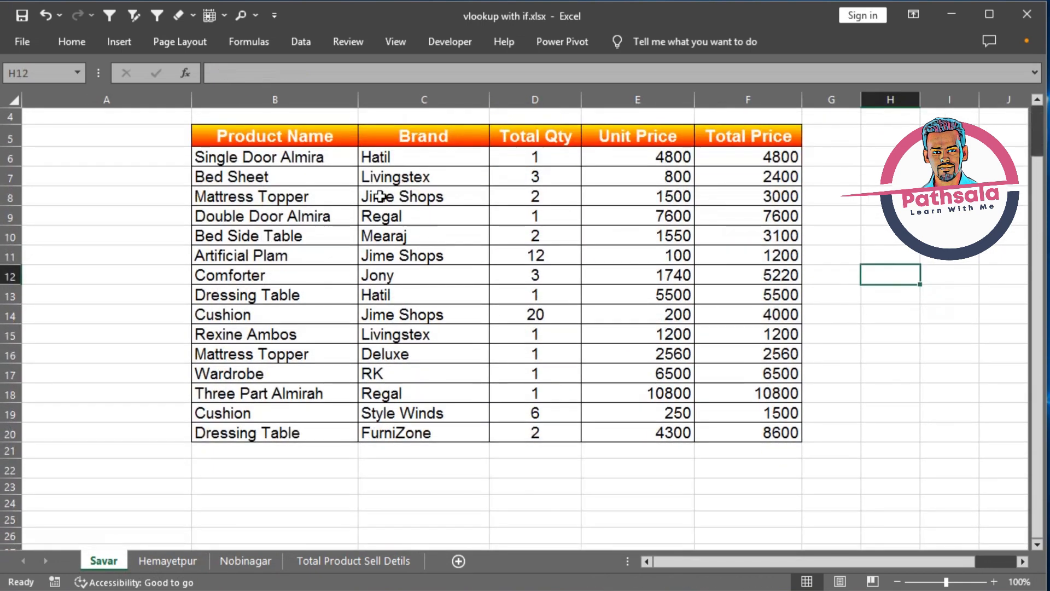
left_click(168, 560)
left_click(204, 263)
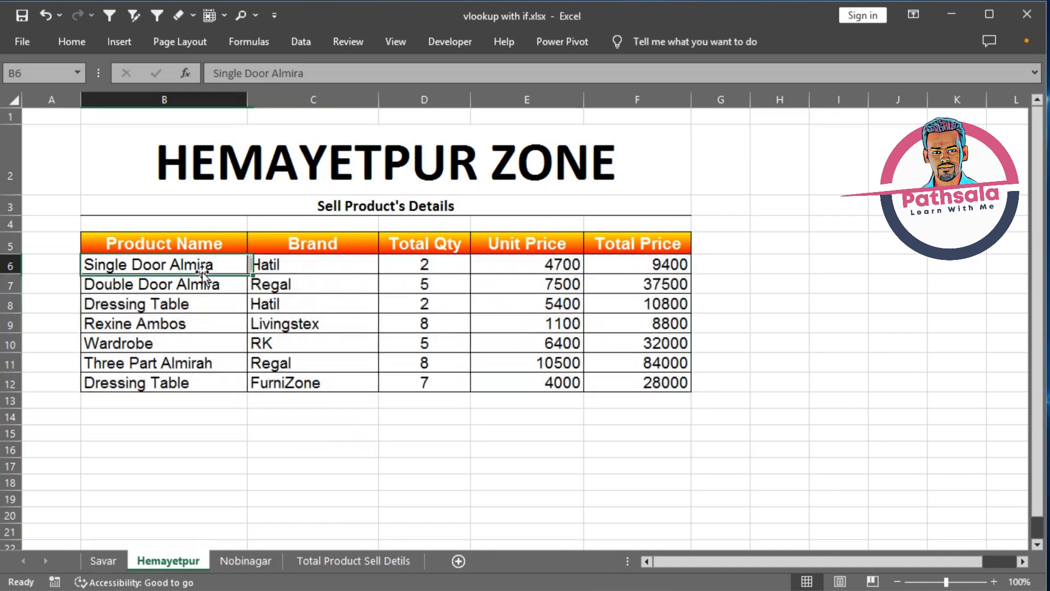
left_click(246, 560)
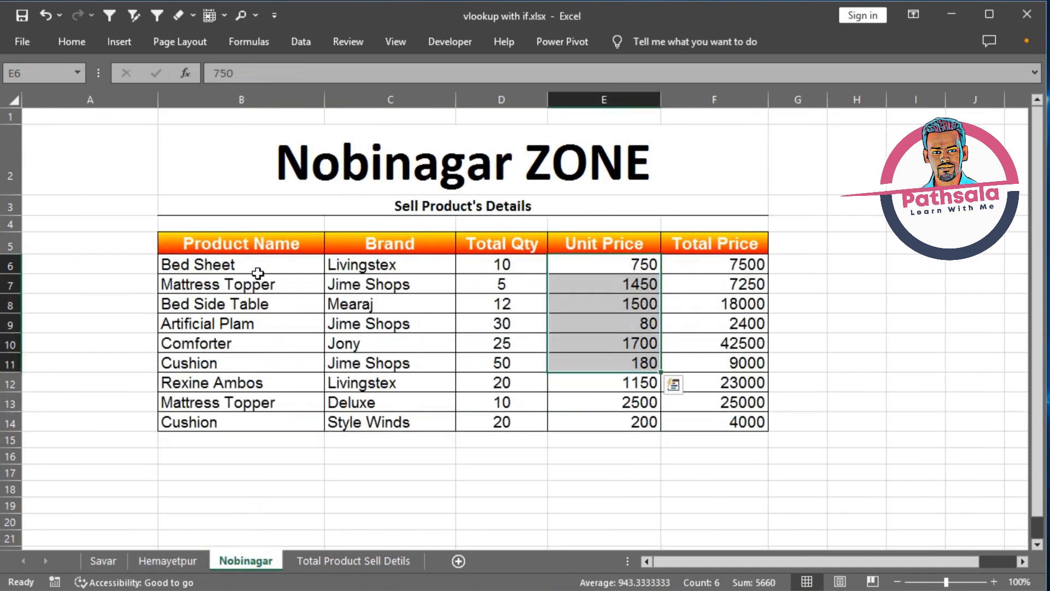
left_click_drag(258, 273, 258, 286)
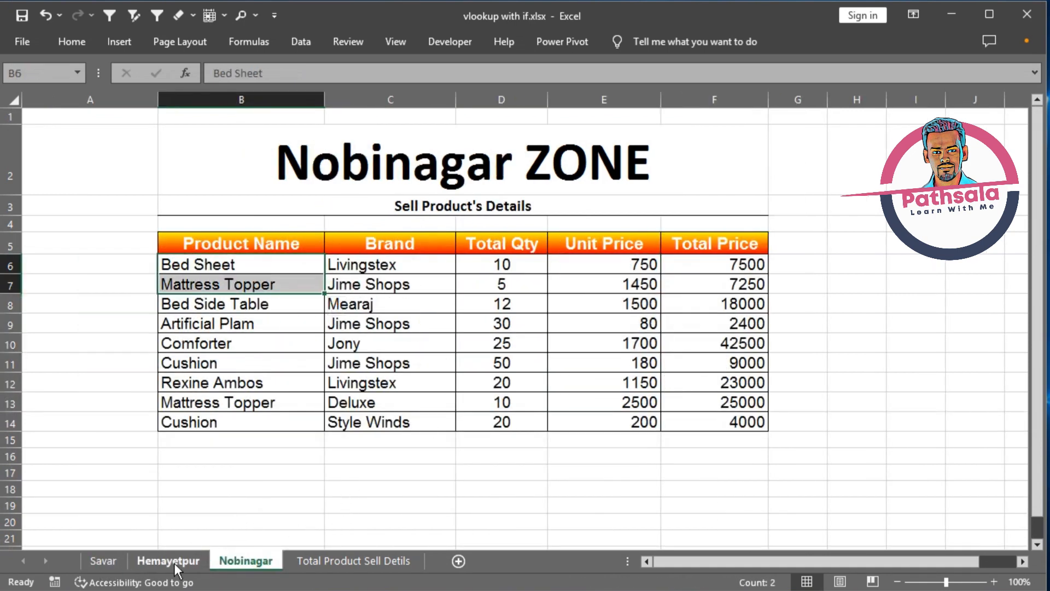
left_click(174, 562)
left_click_drag(178, 265, 179, 382)
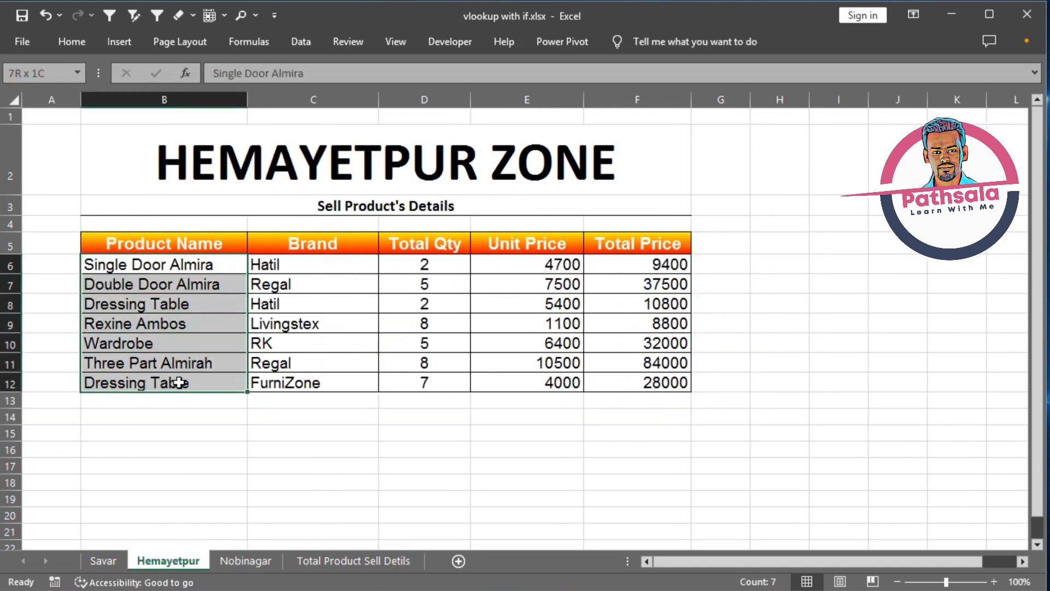
left_click(243, 560)
left_click(224, 268)
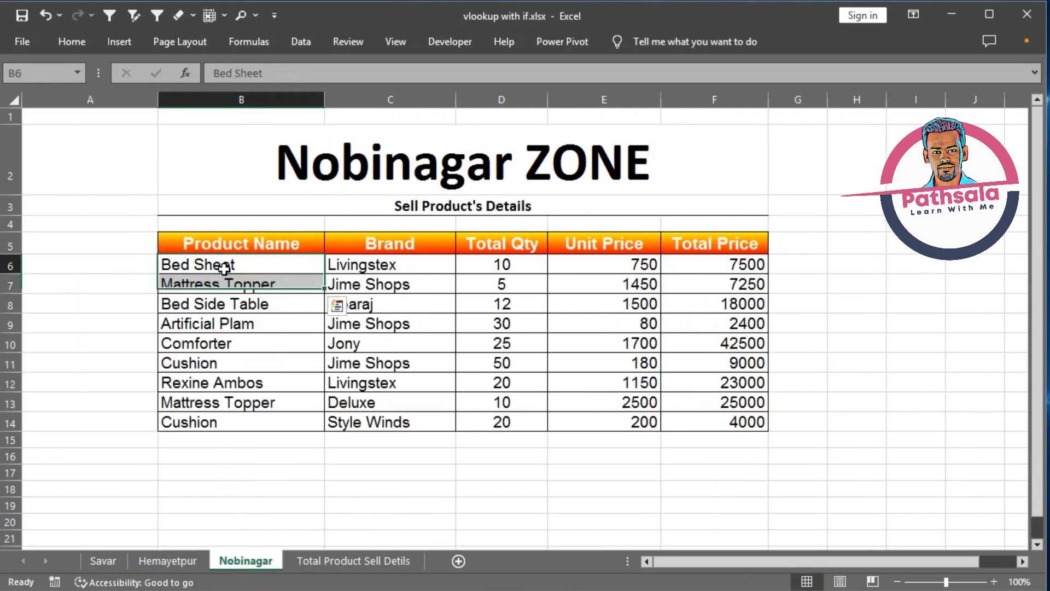
left_click_drag(224, 268, 227, 421)
- Review the product names, brands and quantities in the Savar sheet's sales table
left_click(107, 560)
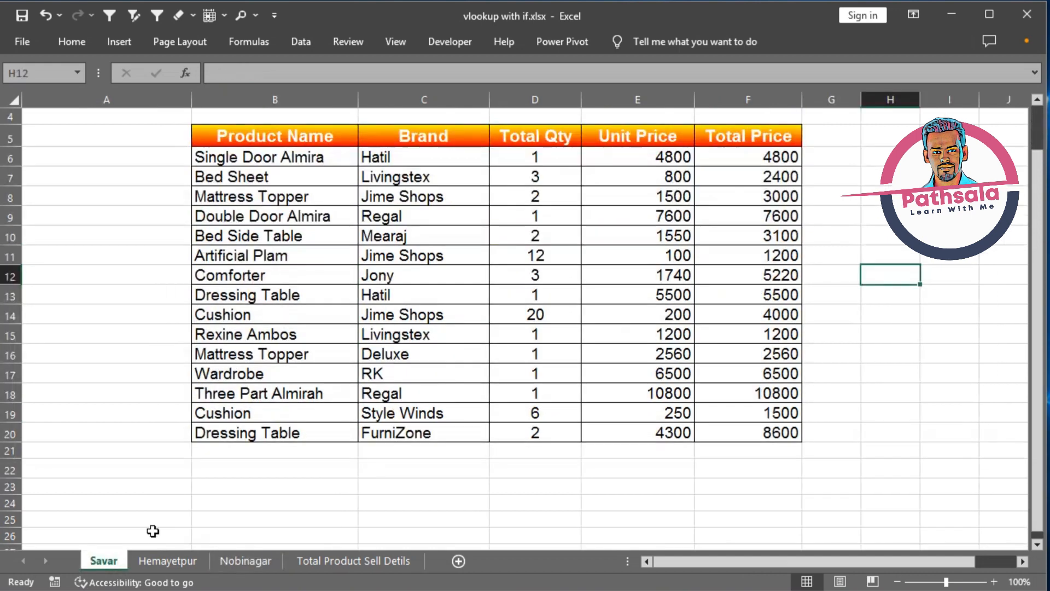
left_click_drag(301, 159, 459, 428)
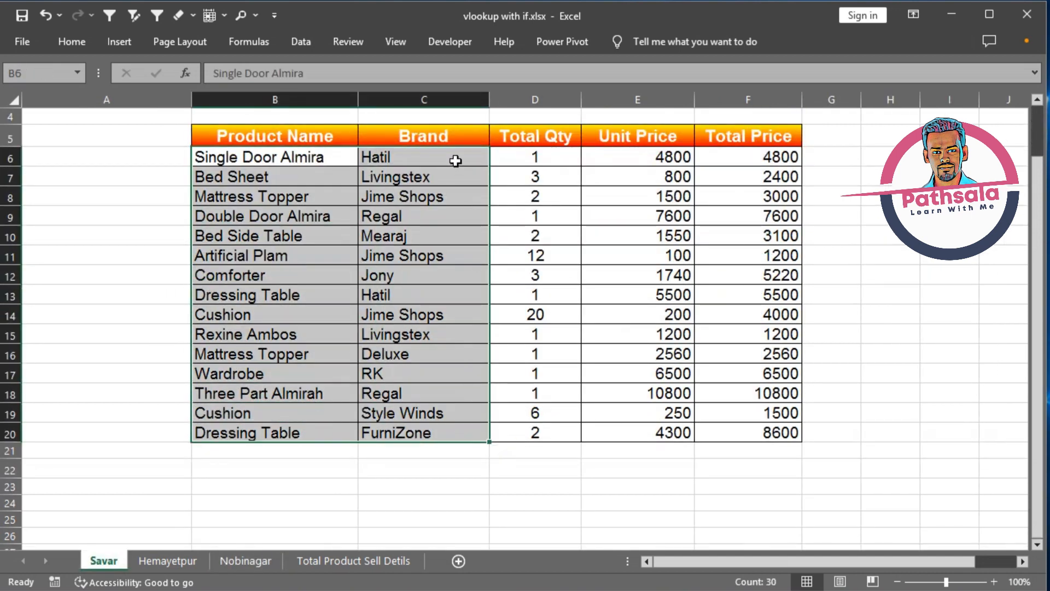
left_click_drag(432, 176, 436, 432)
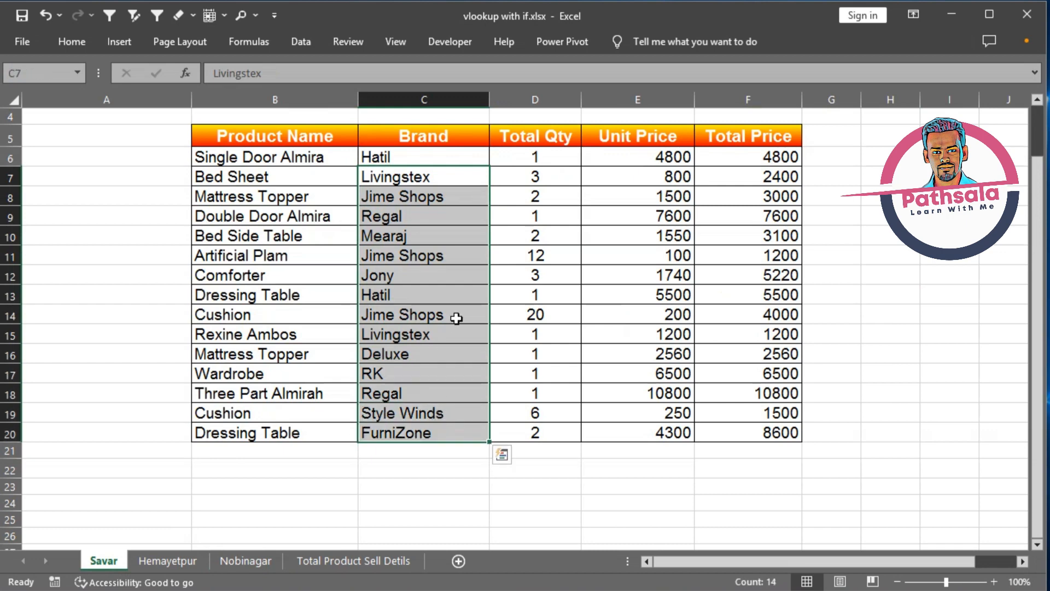
left_click_drag(552, 162, 552, 192)
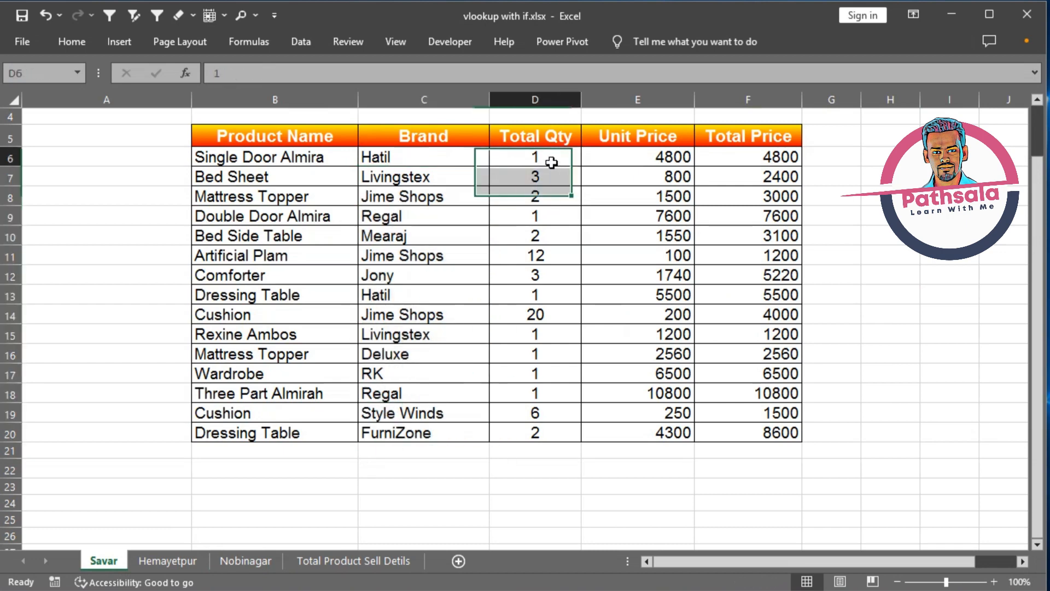
left_click(551, 162)
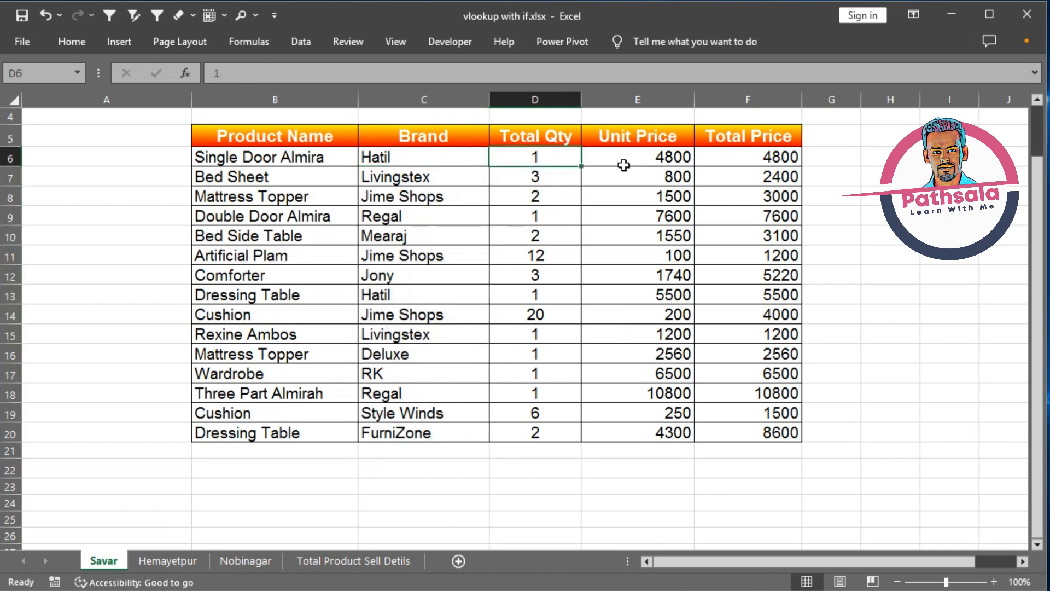
- Look over the empty Product Name, Brand, Total Qty and Total Price columns on the Total Product Sell Detils sheet
left_click(339, 559)
left_click_drag(351, 244, 339, 520)
left_click_drag(484, 241, 489, 456)
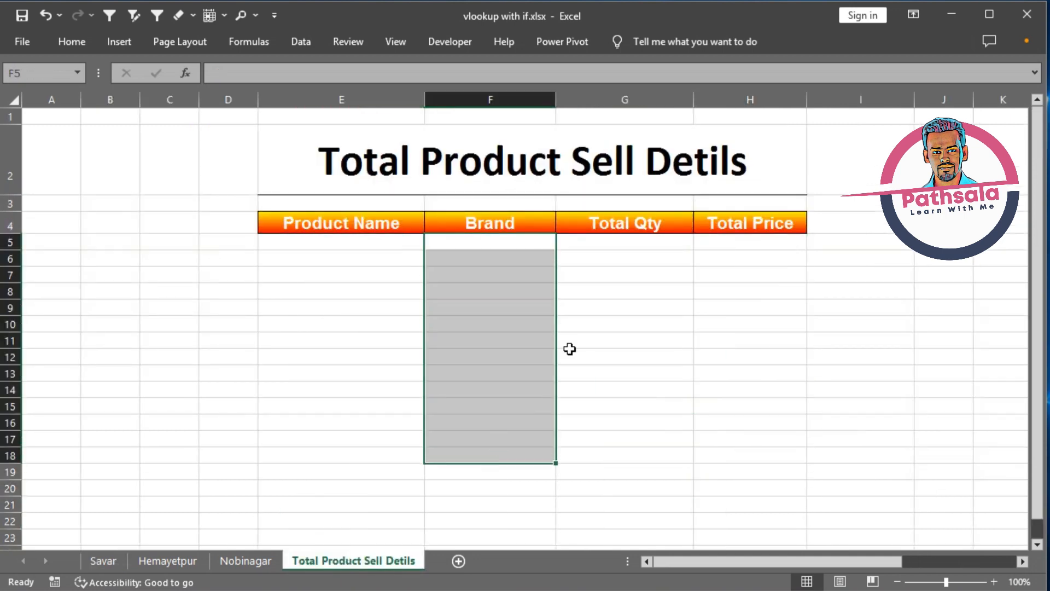
left_click_drag(609, 249, 623, 489)
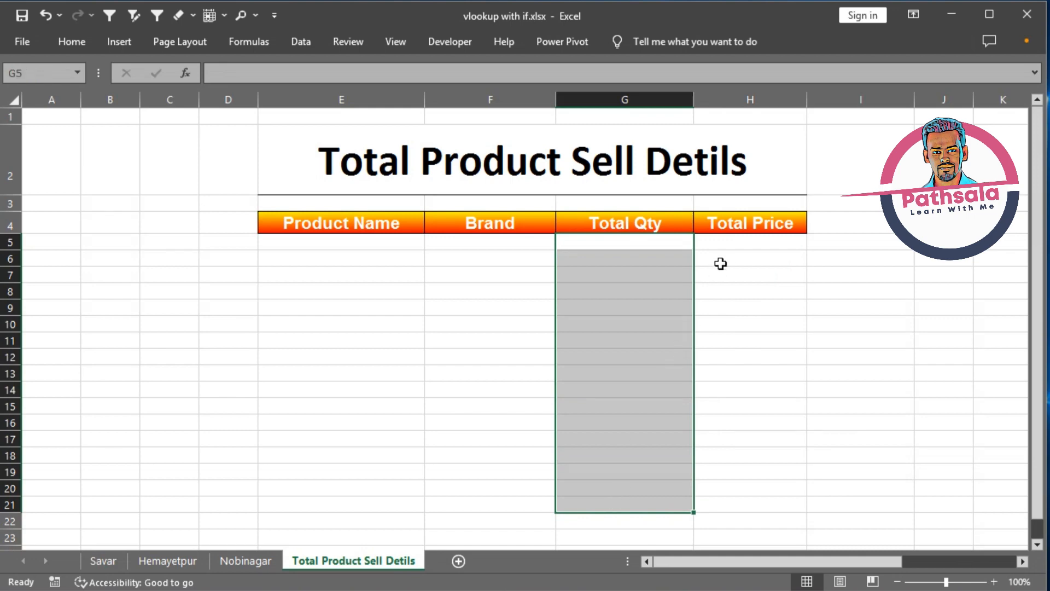
left_click_drag(727, 244, 731, 469)
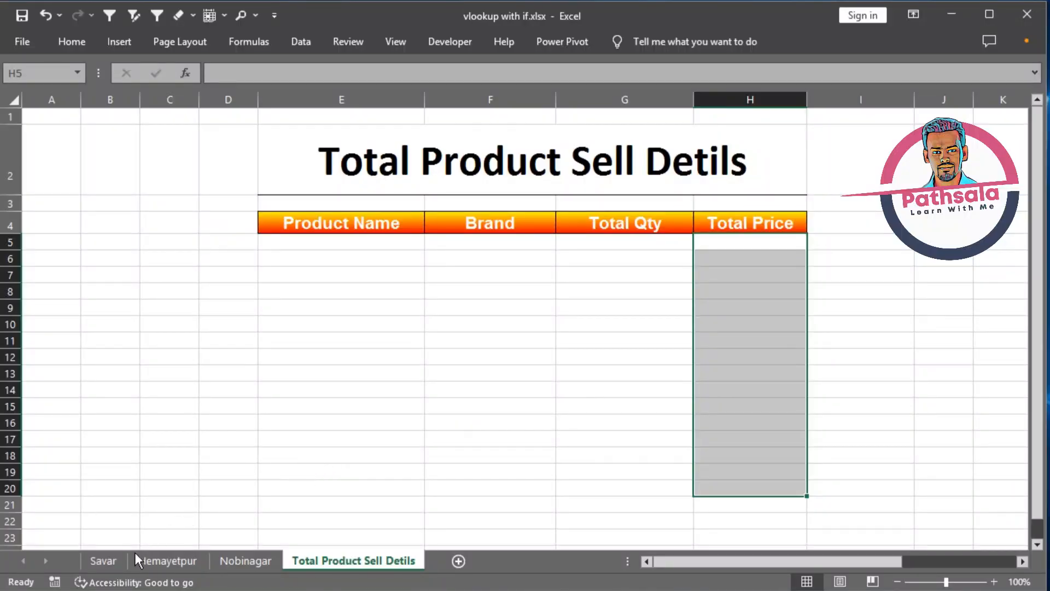
- On the Savar sheet, enter the header "Extra" in cell A5 beside the product table
left_click(104, 562)
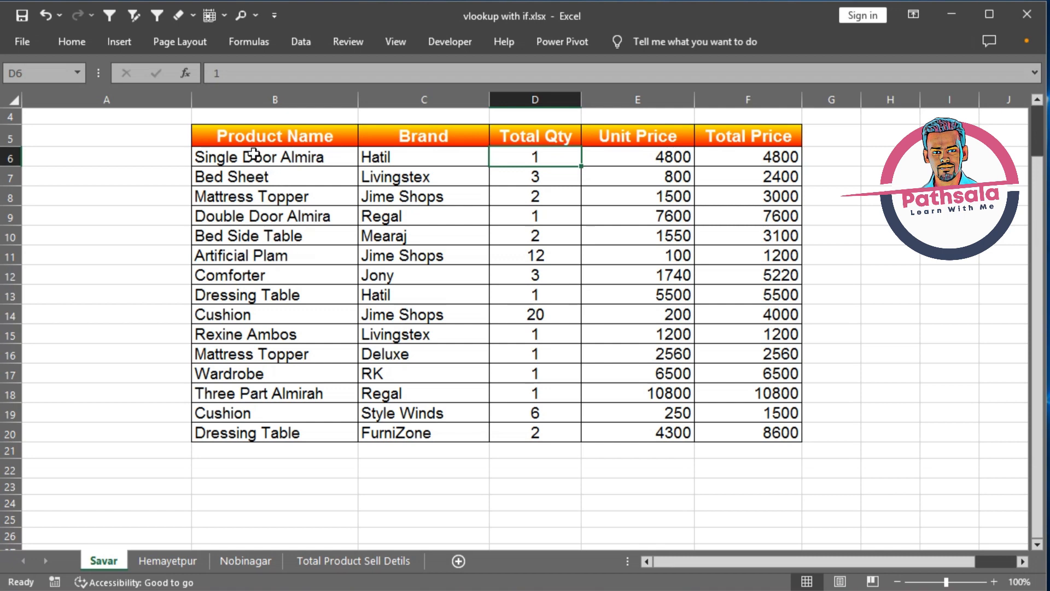
left_click(235, 157)
left_click_drag(235, 157, 382, 159)
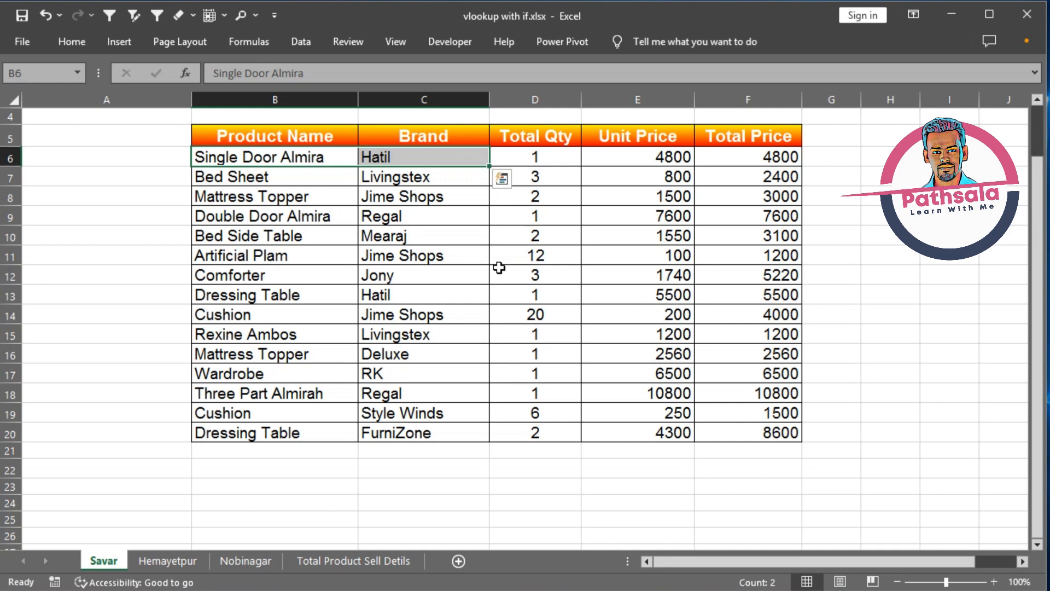
left_click(77, 139)
type("Ex")
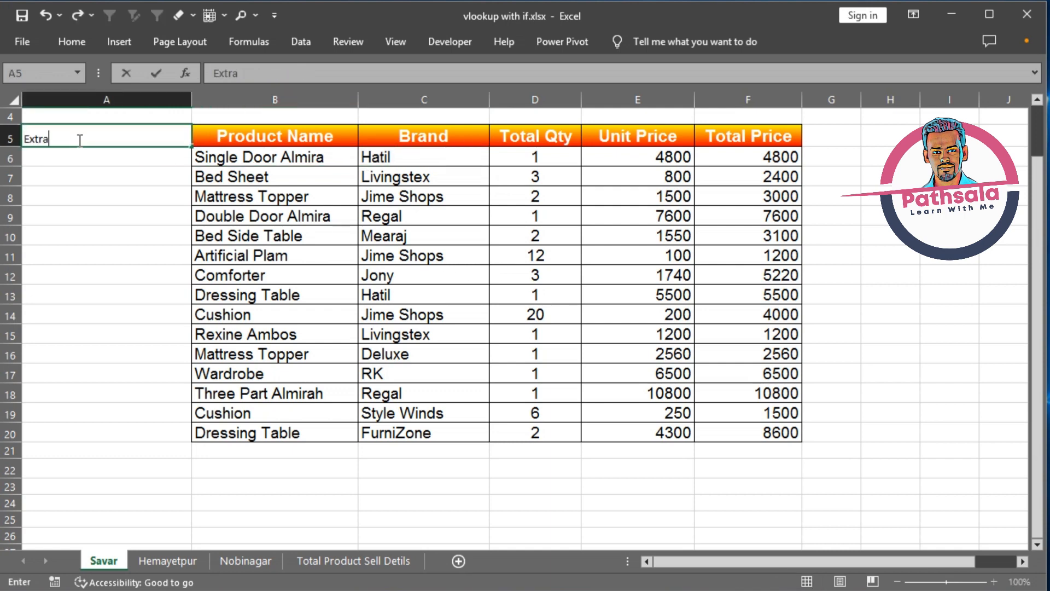
type("tra")
key("ctrl+Return")
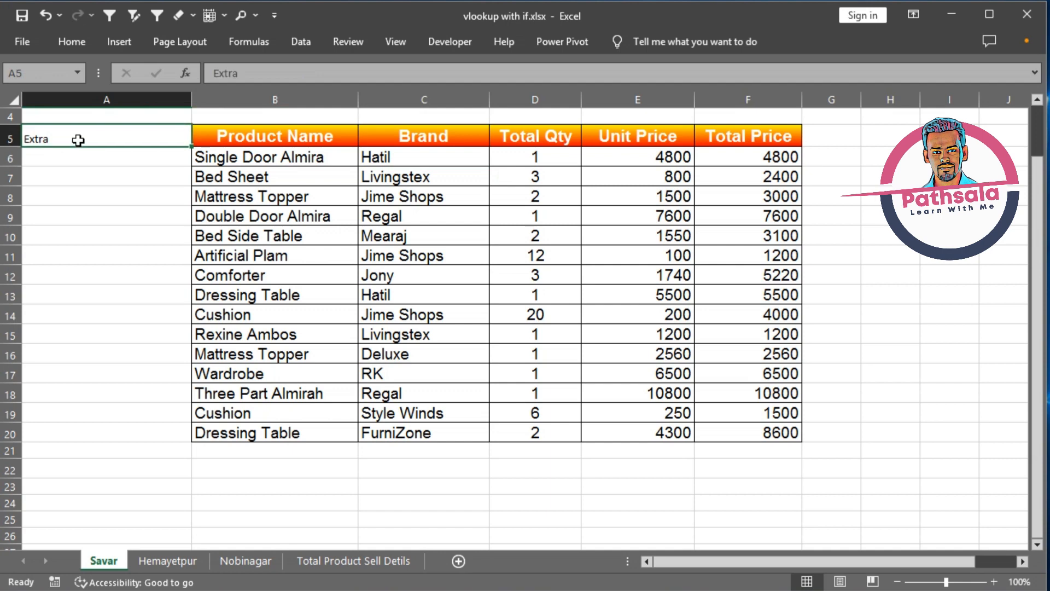
- Combine the first product's name and brand in Savar cell A6 with the formula =B6&C6
left_click(161, 165)
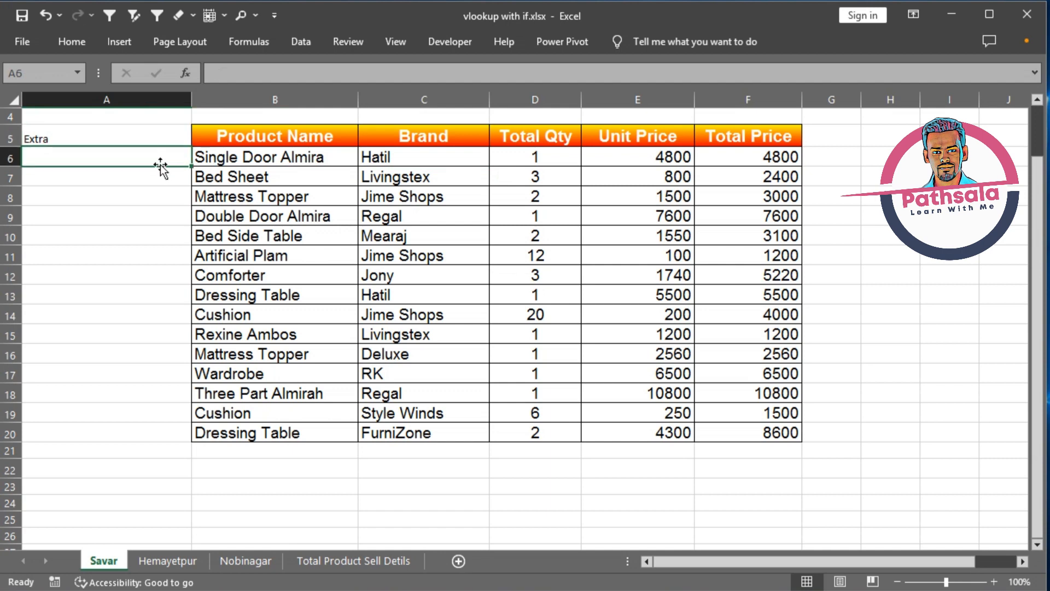
type("=")
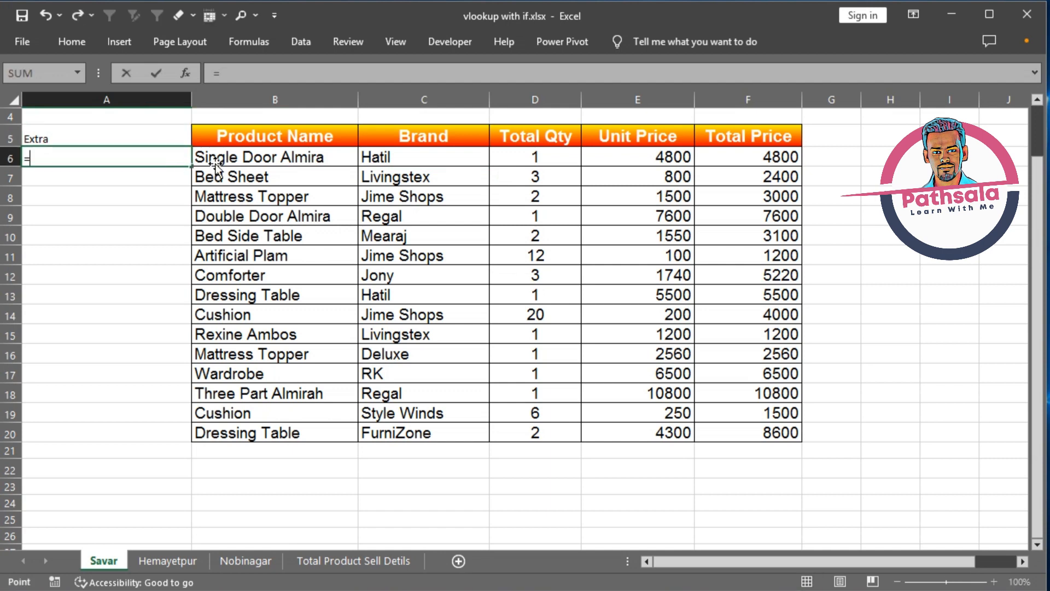
left_click(219, 161)
type("&")
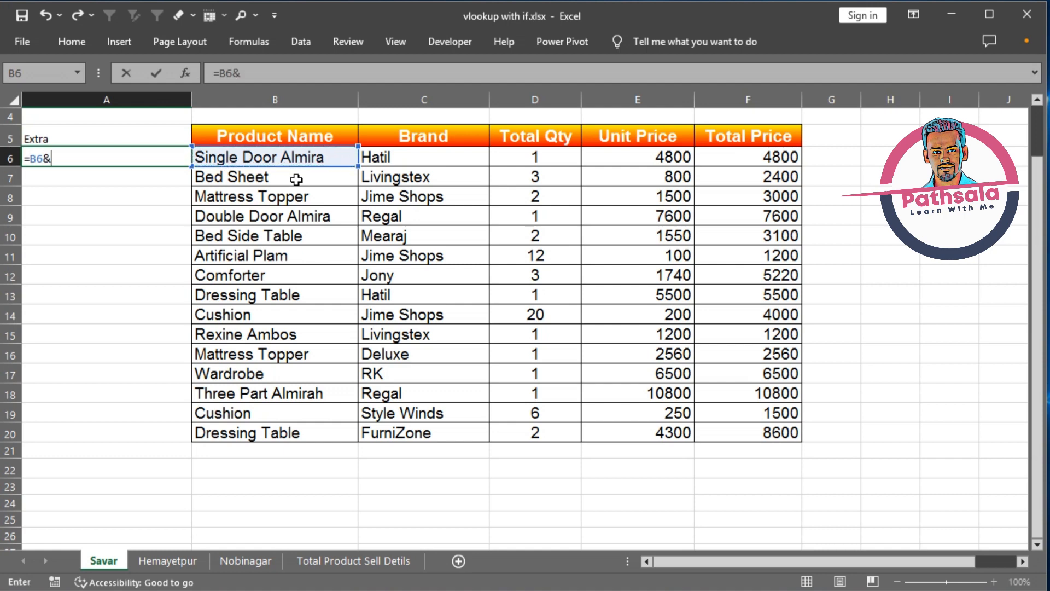
left_click(376, 154)
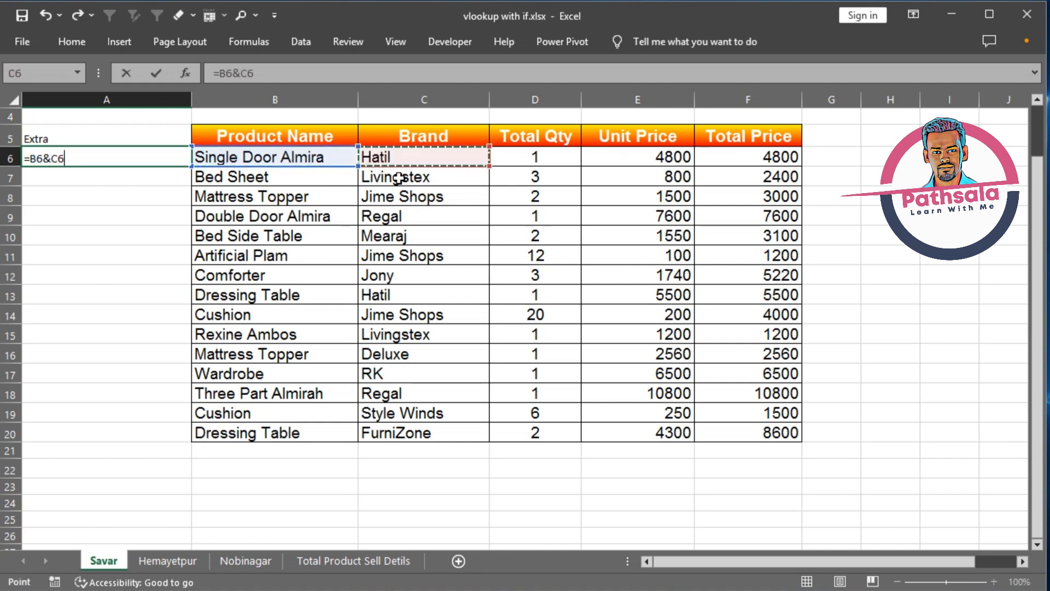
key("Return")
- Fill the name-and-brand formula from A6 down to A20 on the Savar sheet
left_click(51, 160)
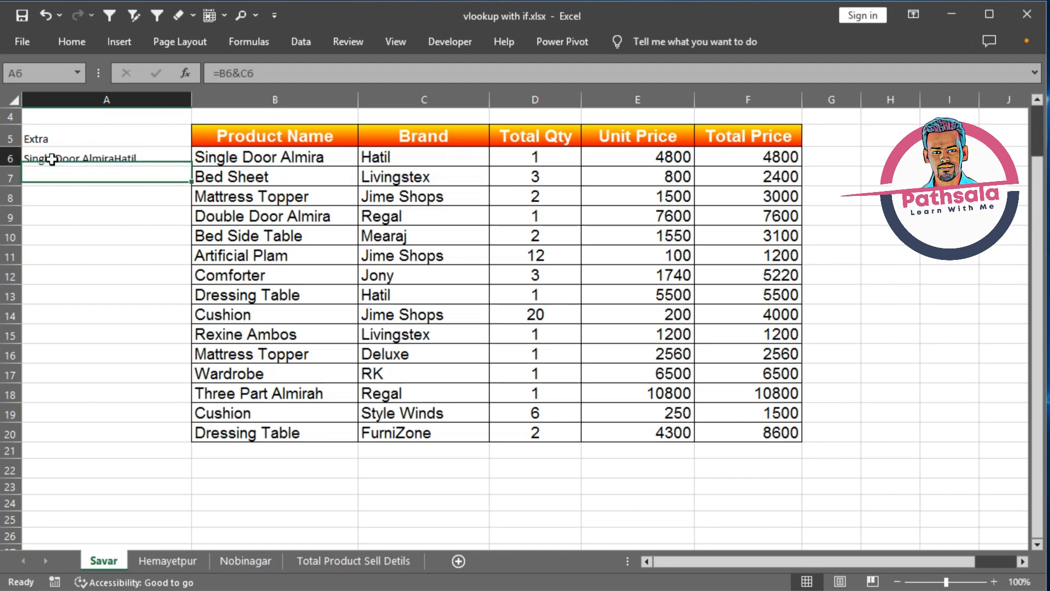
scroll(142, 208, "up", 4, "ctrl")
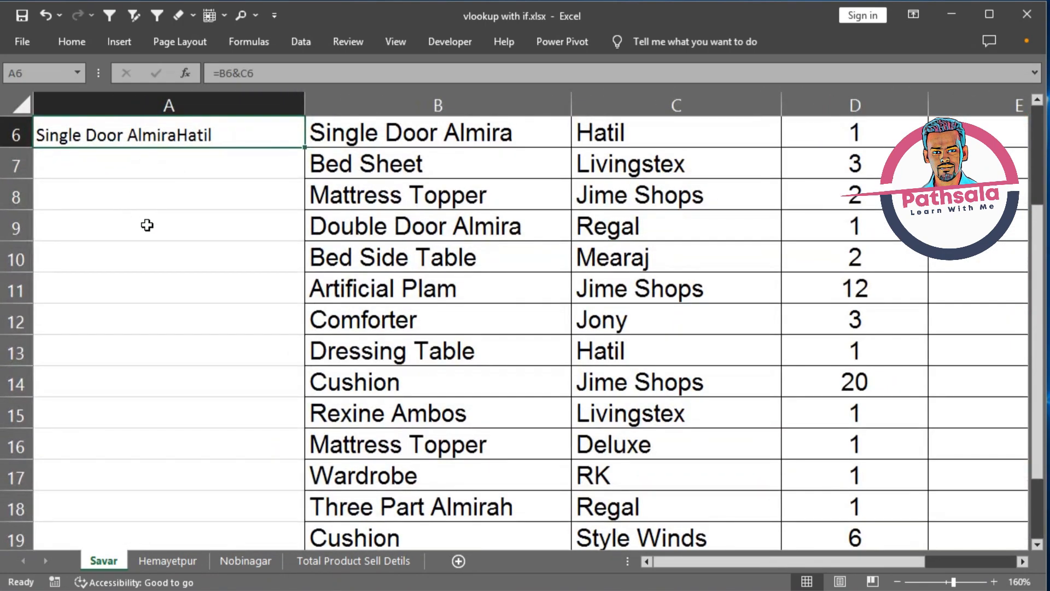
scroll(146, 224, "up", 1)
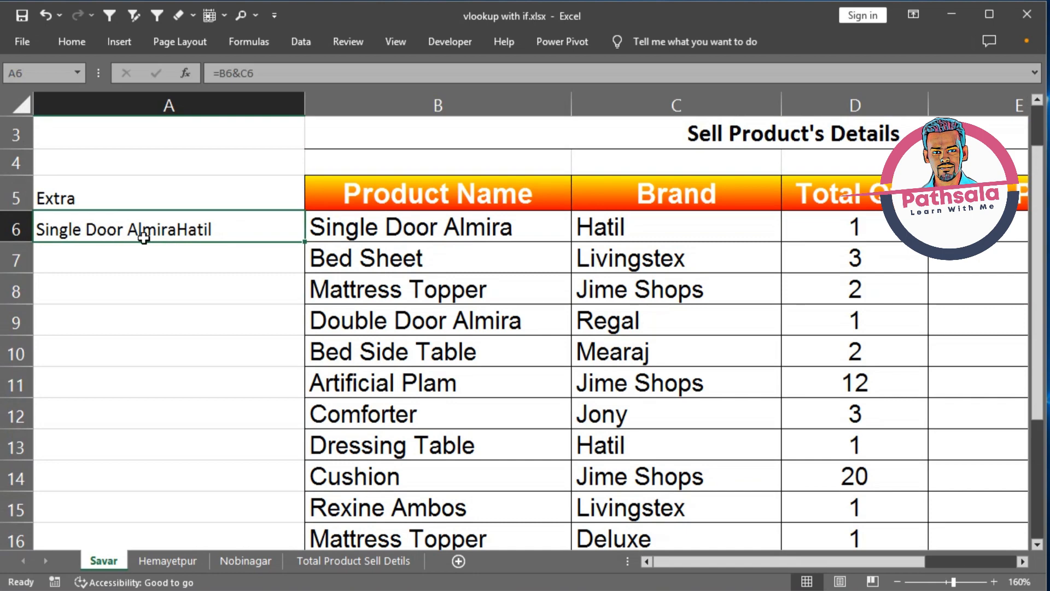
double_click(303, 243)
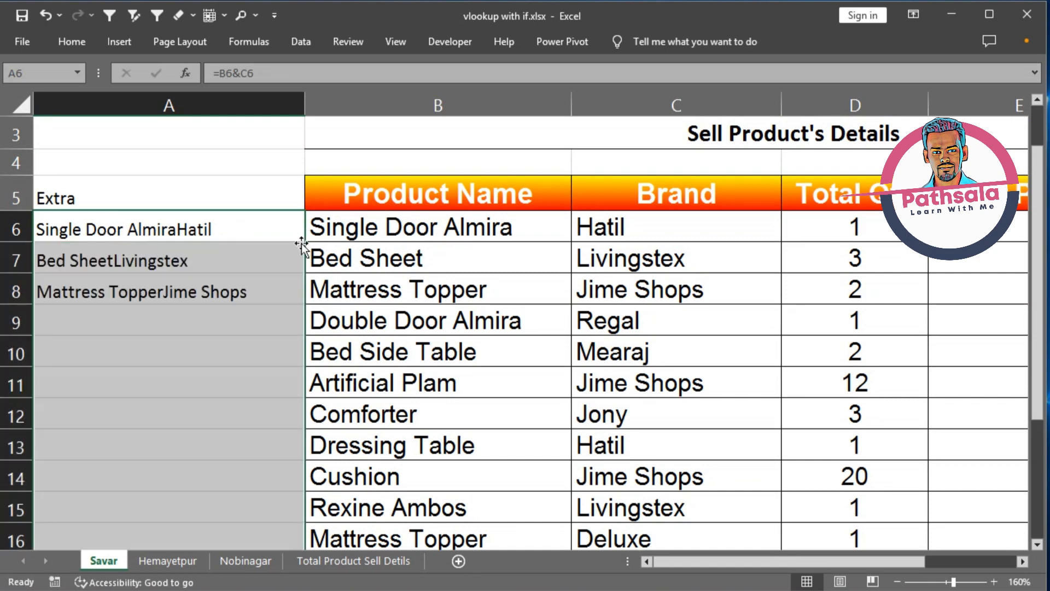
scroll(445, 359, "down", 4)
scroll(442, 339, "up", 1)
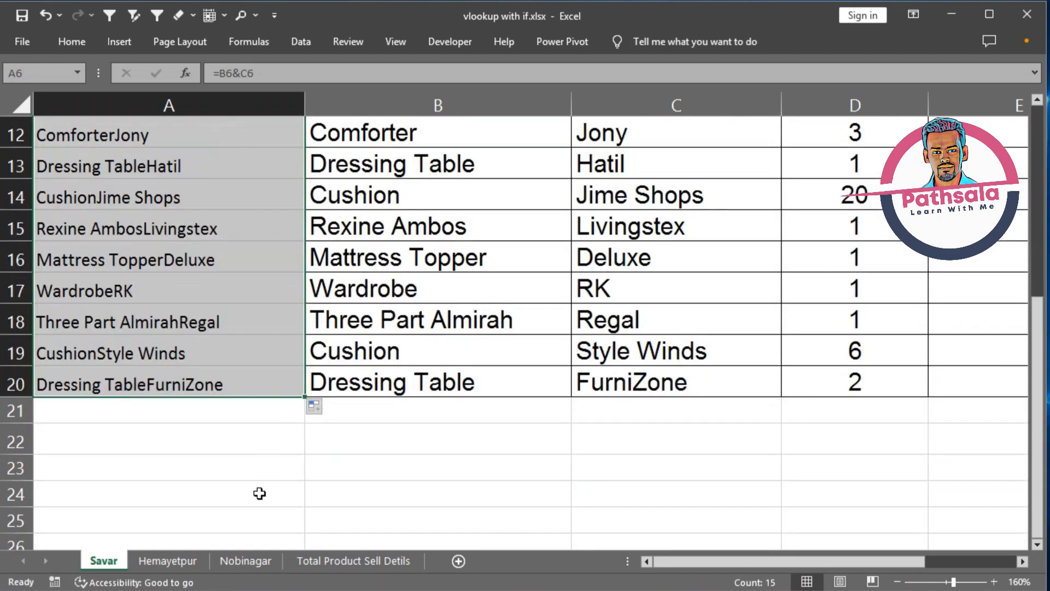
- Enter the header "Extra" in cell A5 of the Hemayetpur sheet
left_click(170, 561)
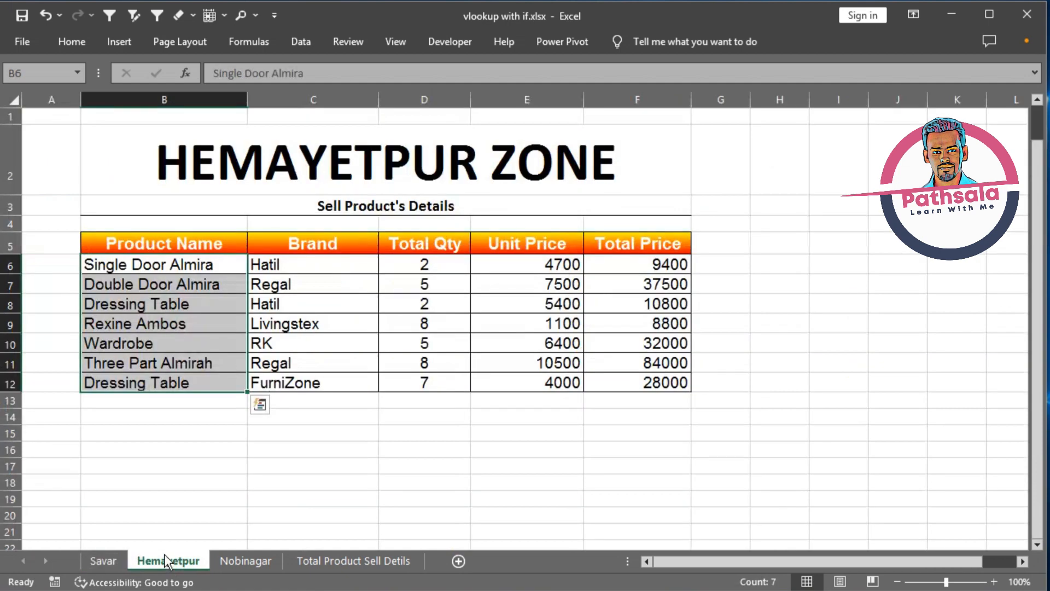
left_click(54, 247)
type("Extra")
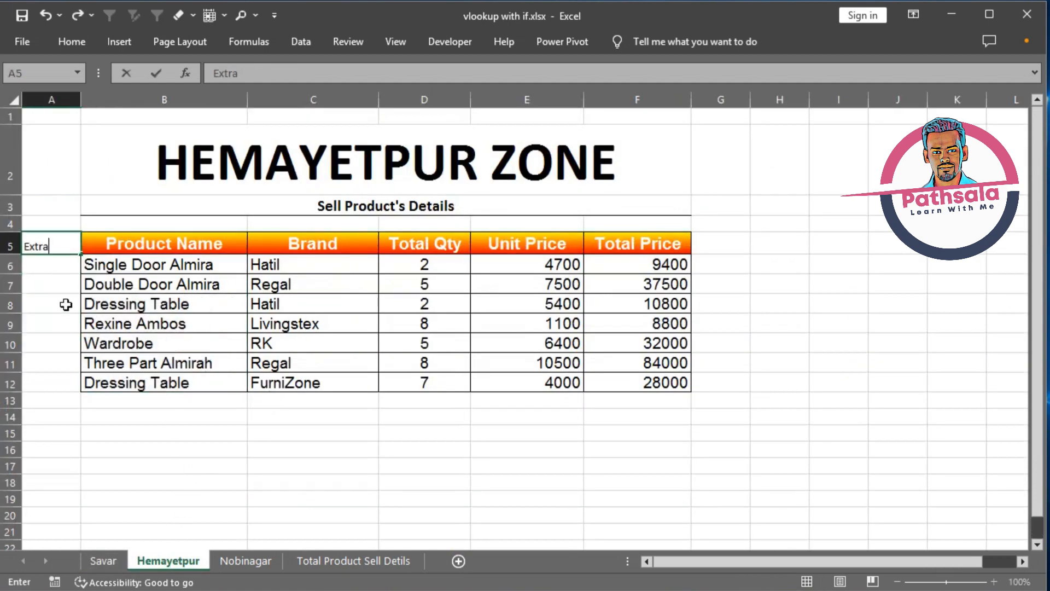
key("Return")
- Enter =B6&C6 in Hemayetpur cell A6 and fill it down alongside the whole product table
type("=")
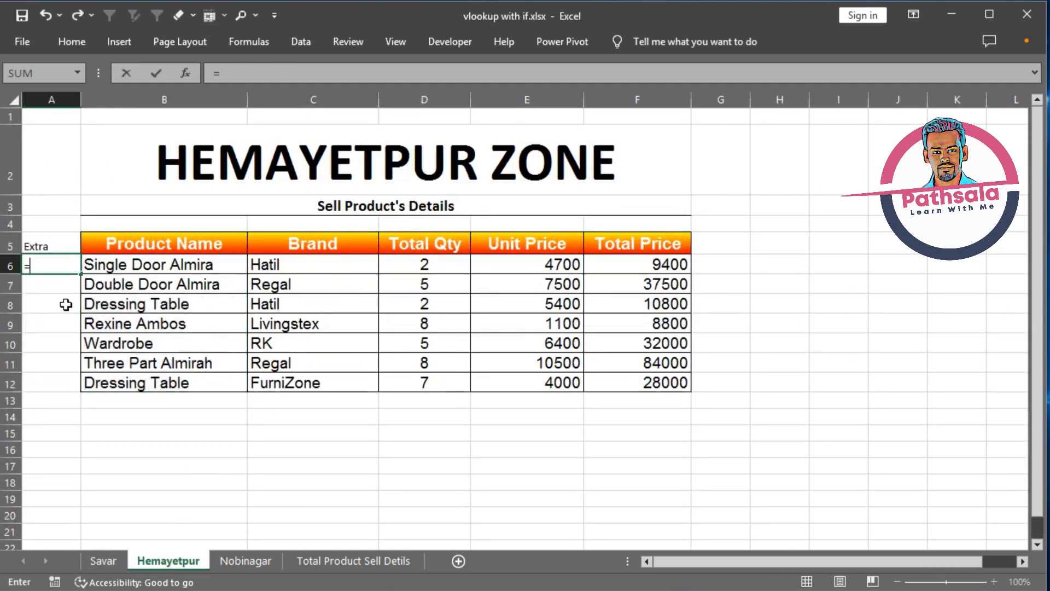
left_click(143, 263)
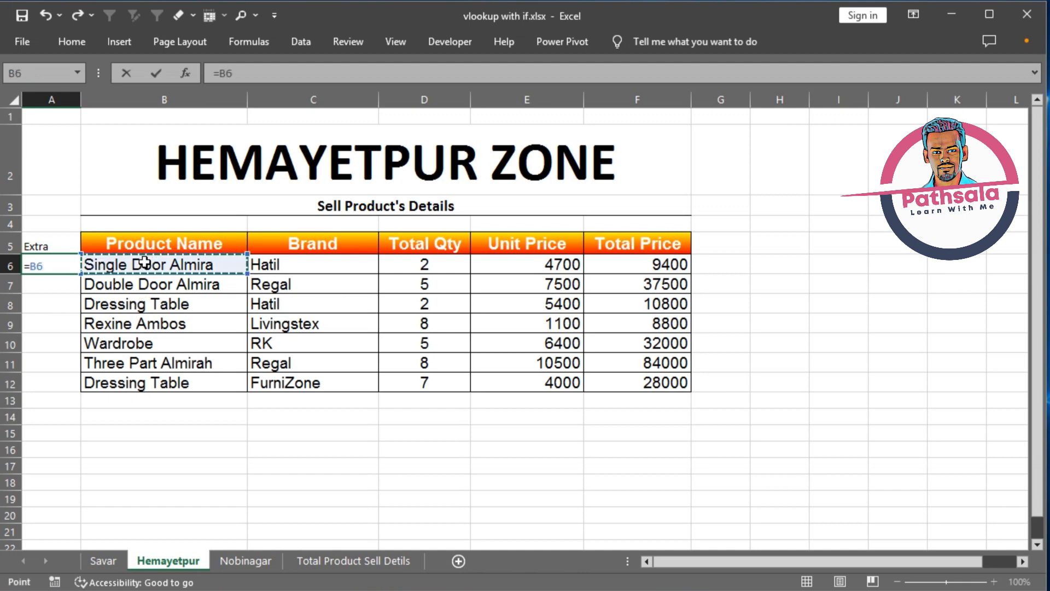
type("&")
left_click(299, 266)
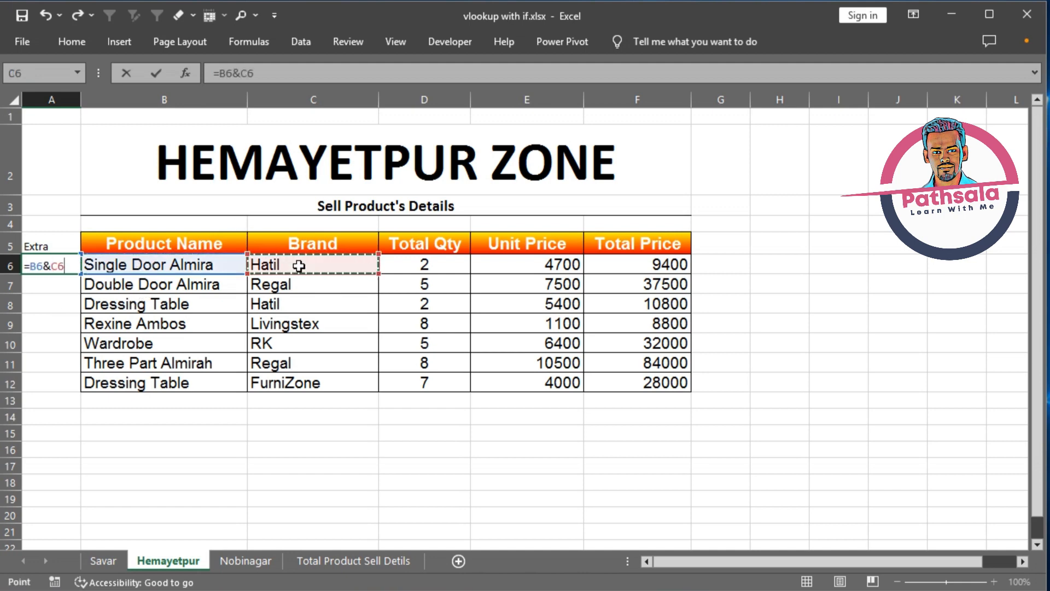
key("ctrl+Return")
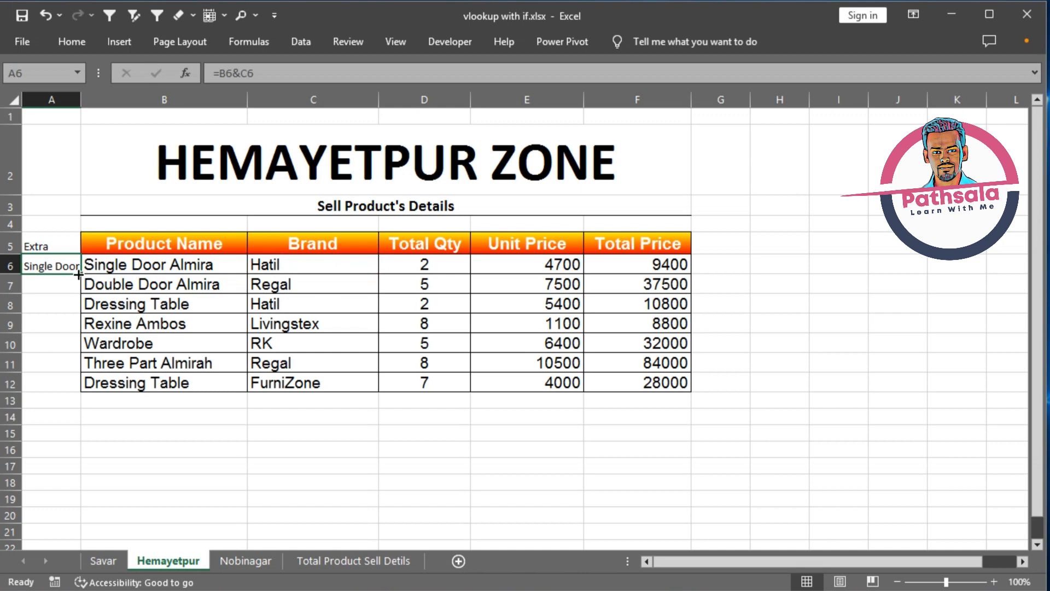
double_click(78, 273)
- Enter =B6&C6 in cell A6 of the Nobinagar sheet and fill it down to A14
left_click(245, 560)
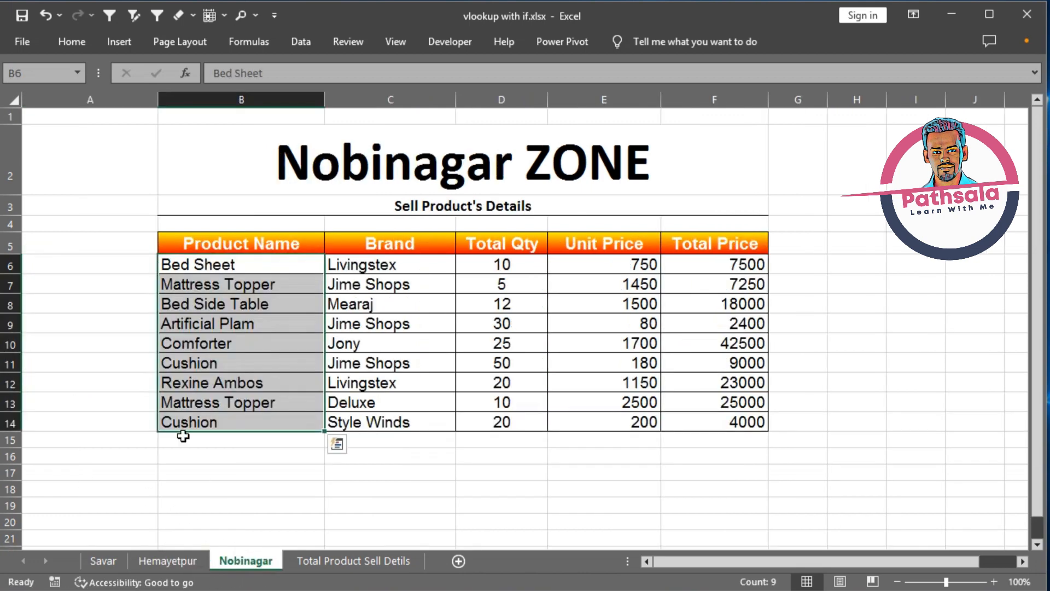
left_click(127, 267)
type("=")
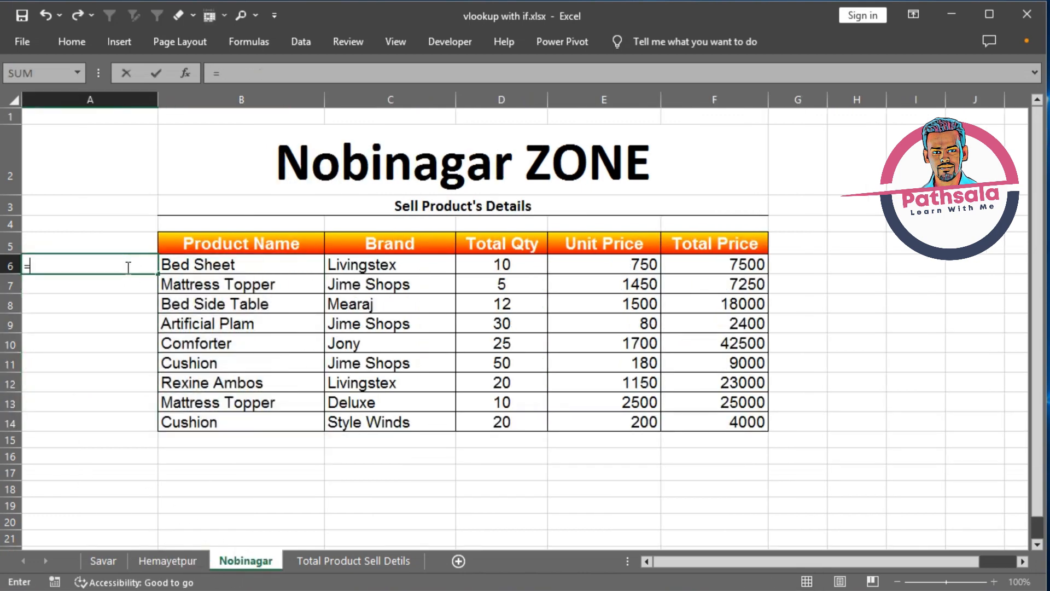
left_click(231, 264)
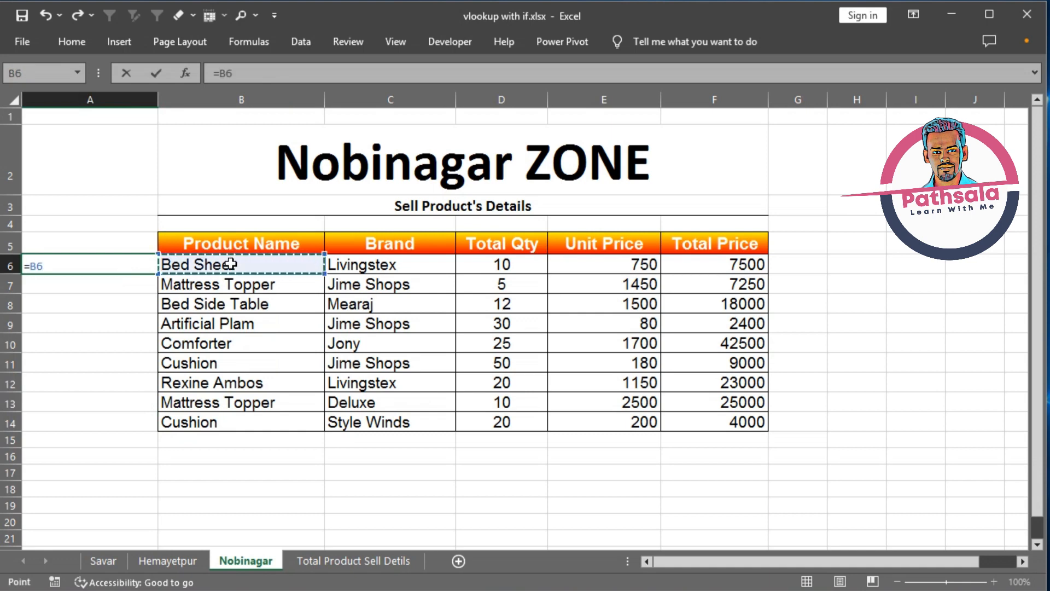
type("&")
left_click(367, 273)
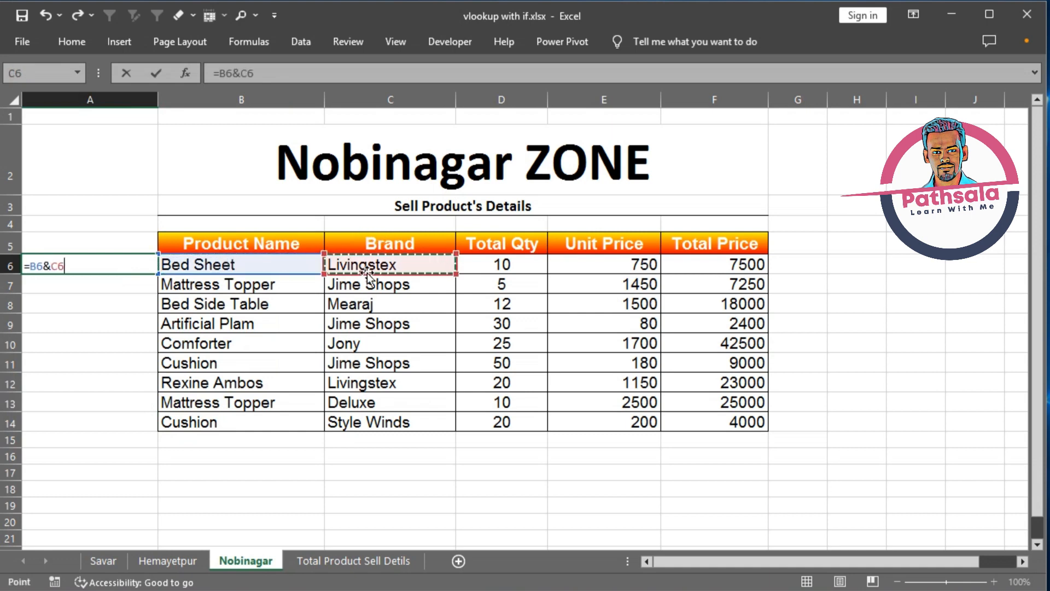
key("Return")
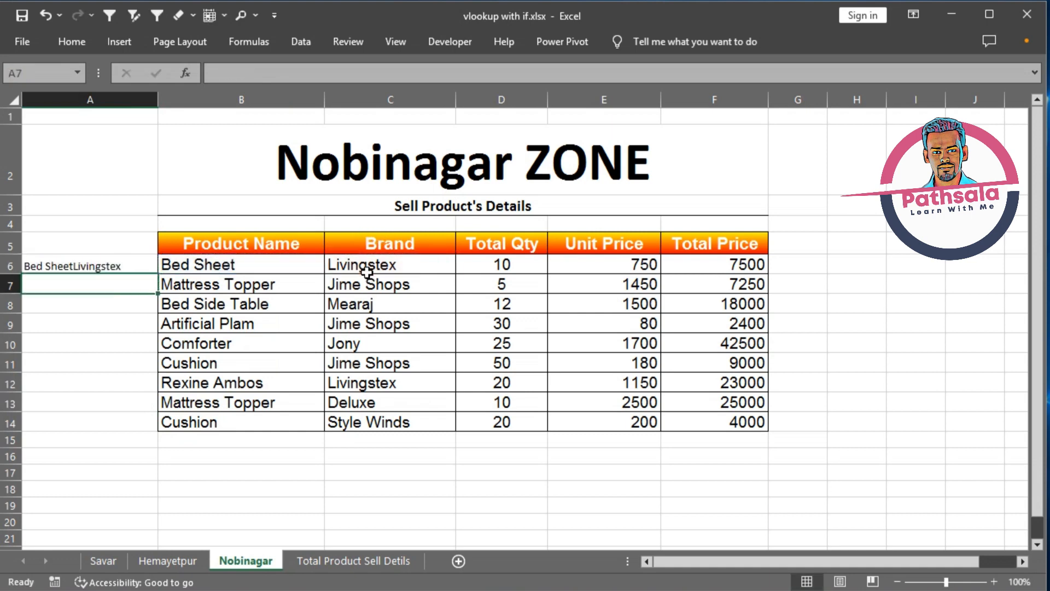
left_click(119, 266)
double_click(157, 274)
- Enter the header "Extra" in cell A5 of the Nobinagar sheet
left_click(105, 239)
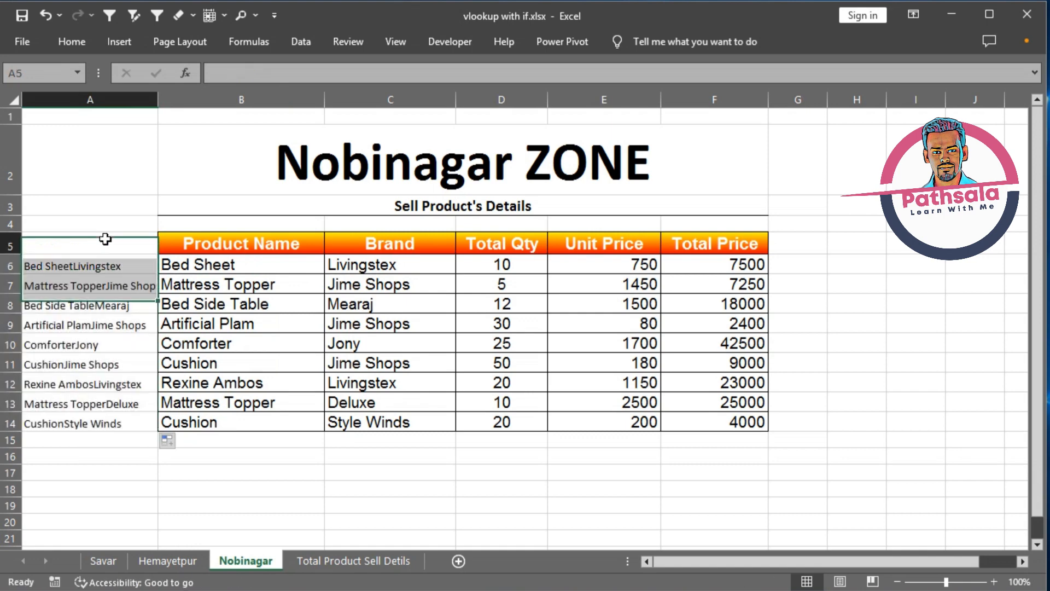
left_click(105, 239)
type("Ext")
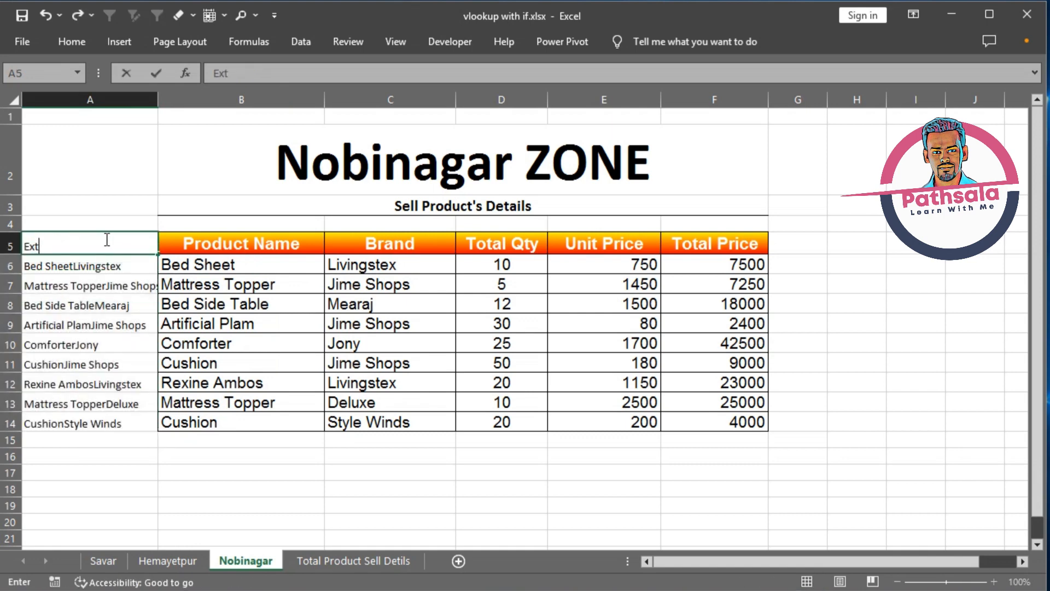
type("ra")
key("Return")
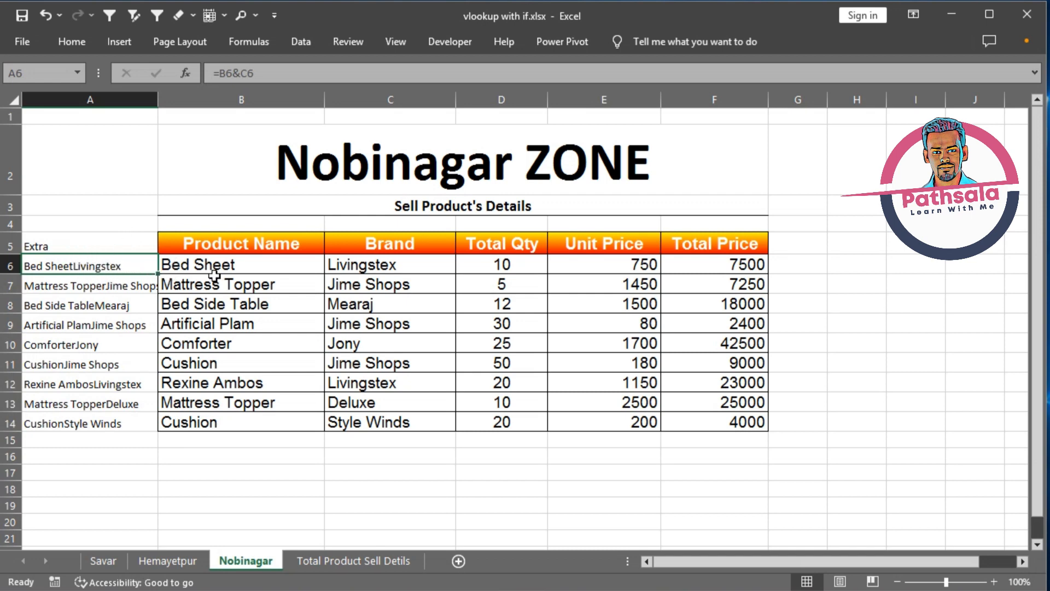
- Name the Nobinagar table range A5:F14, including the Extra column, "Nob"
left_click_drag(275, 267, 387, 269)
left_click_drag(94, 265, 80, 421)
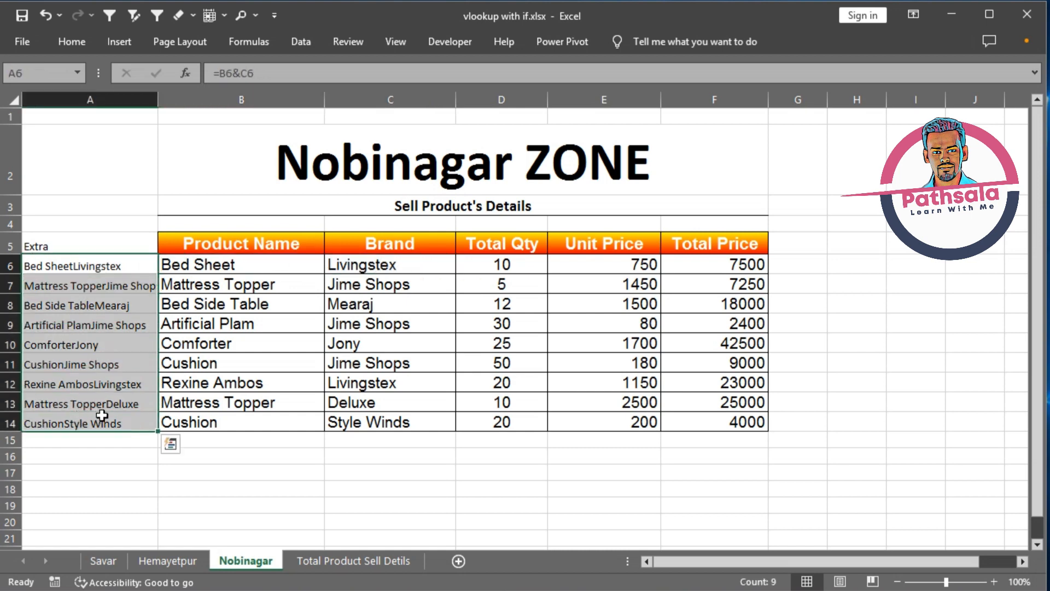
left_click_drag(77, 239, 686, 416)
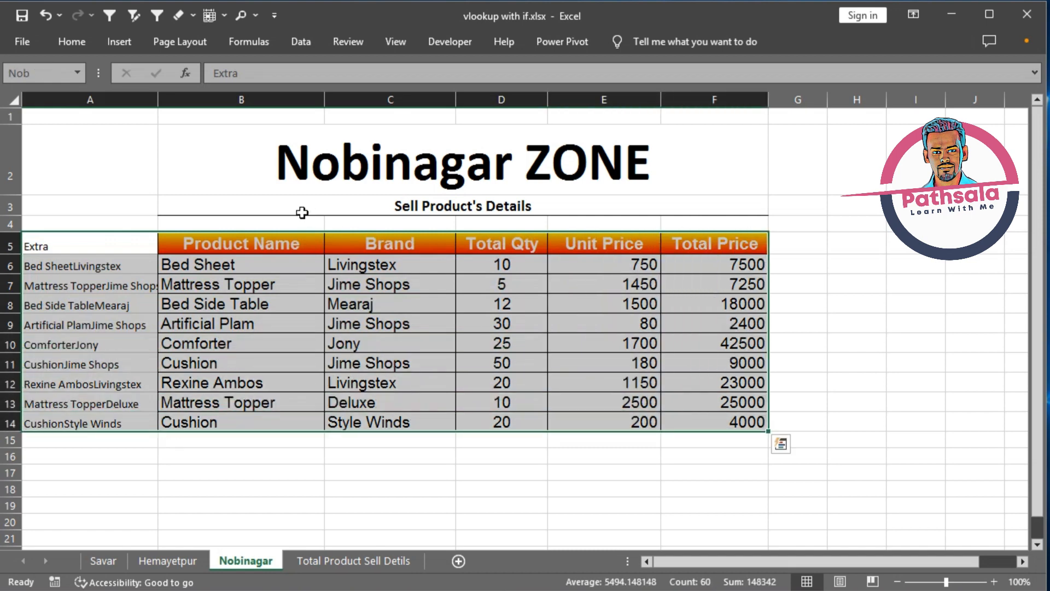
left_click(36, 73)
type("Nobinagar")
key("Return")
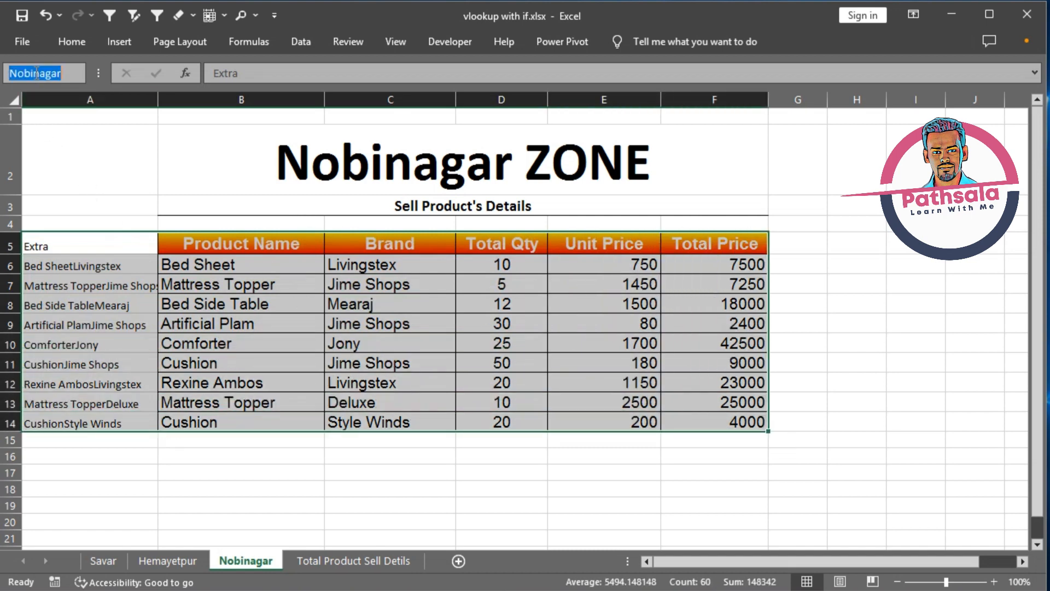
type("No")
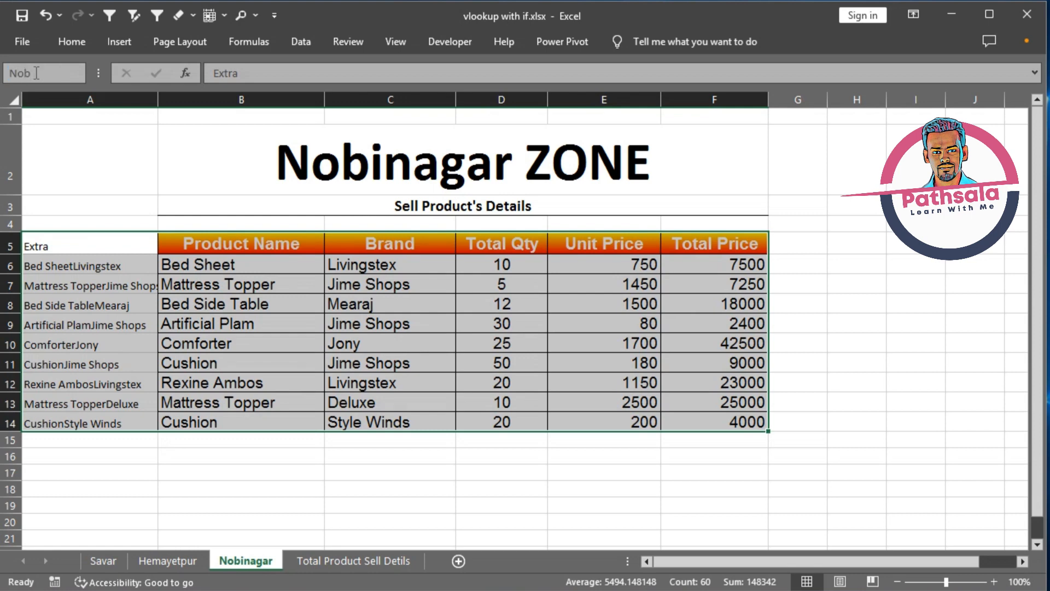
type("b")
key("Return")
left_click(122, 250)
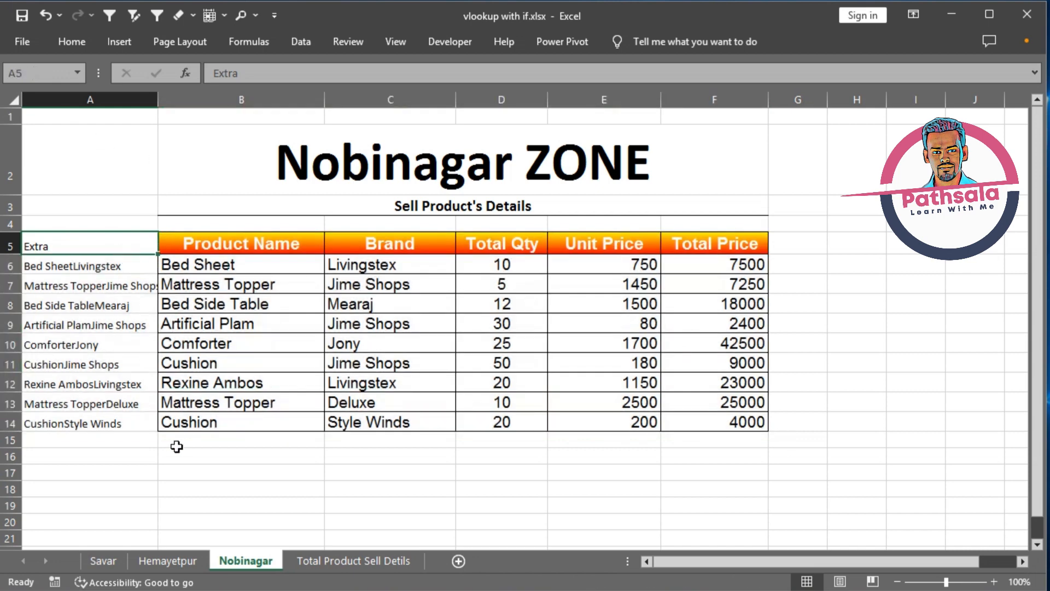
- Name the Hemayetpur table range A5:F12, including the Extra column, "Hem"
left_click(167, 562)
left_click_drag(40, 246, 635, 386)
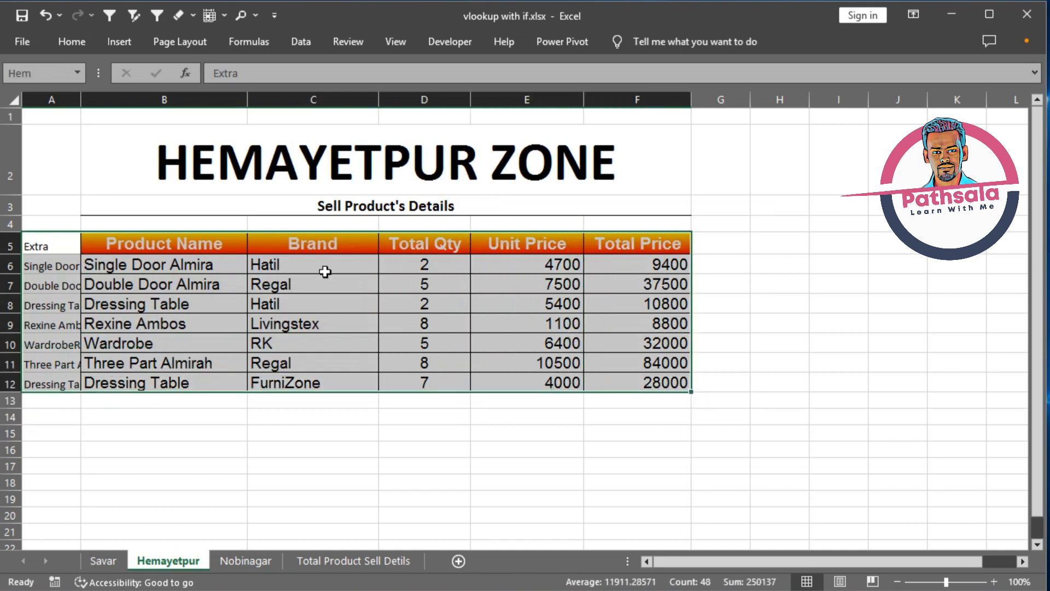
left_click(50, 73)
key("Return")
- Name the Savar table range A5:F20, including the Extra column, "sav"
left_click(102, 560)
scroll(257, 302, "up", 1)
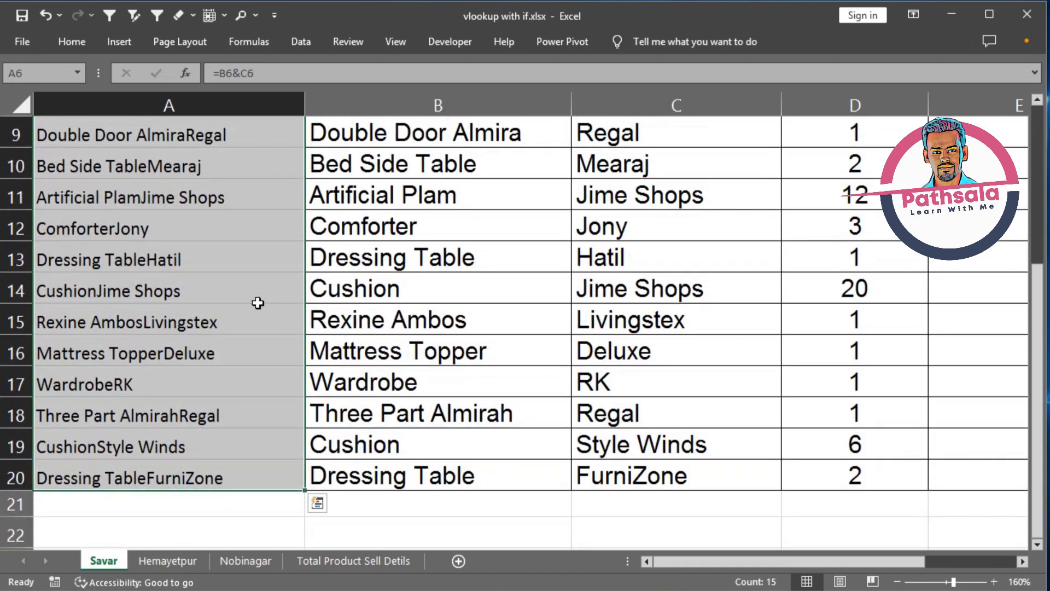
scroll(258, 303, "down", 5)
left_click_drag(82, 159, 777, 454)
left_click(41, 76)
type("sav")
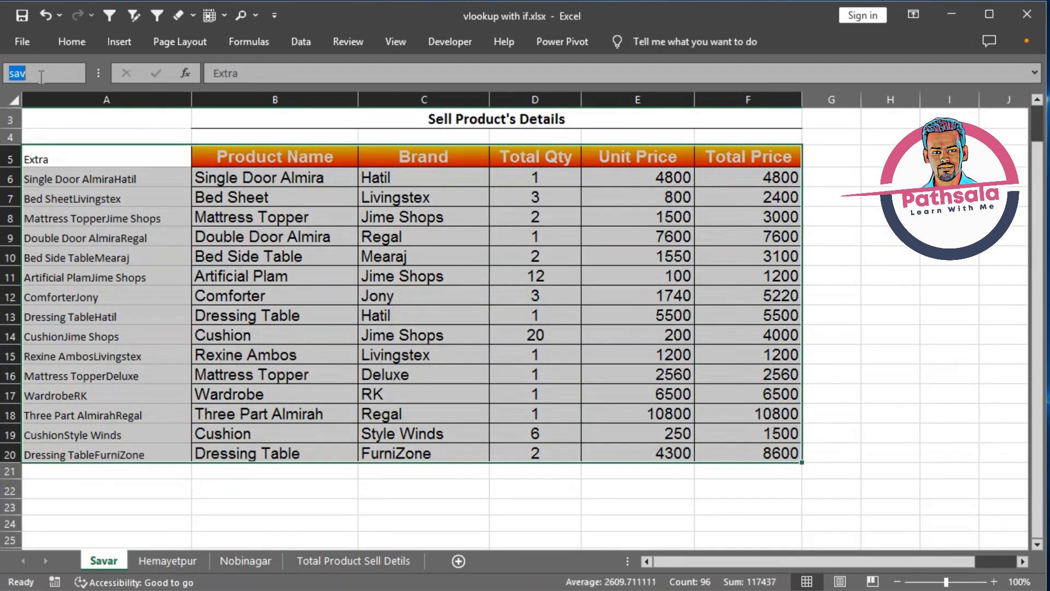
key("Return")
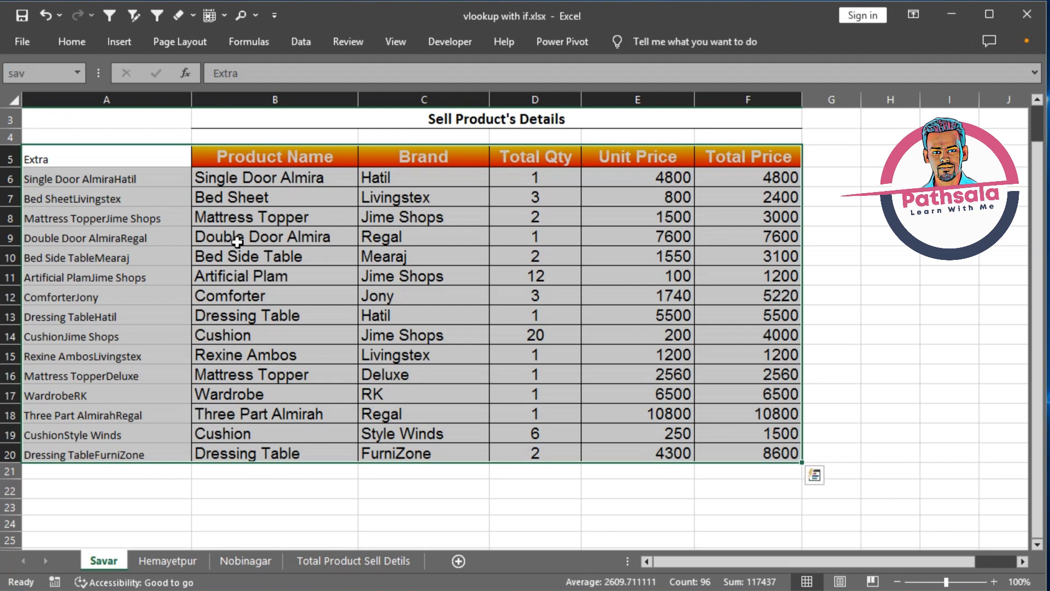
- Compare the product and brand lists on the three zone sheets with the columns on the Total Product Sell Detils sheet
scroll(179, 320, "up", 1)
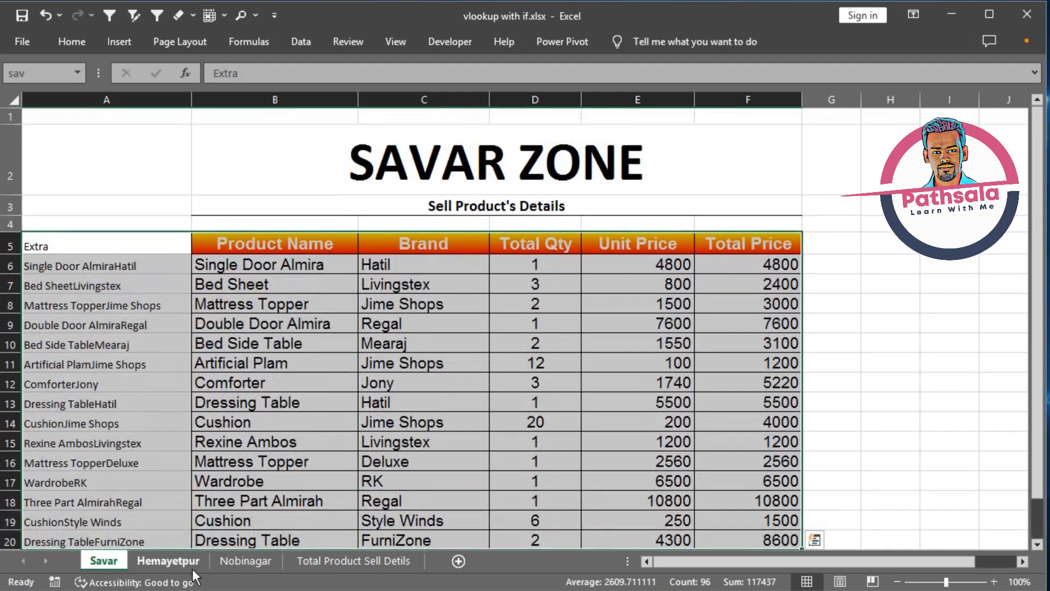
left_click(191, 552)
left_click(224, 563)
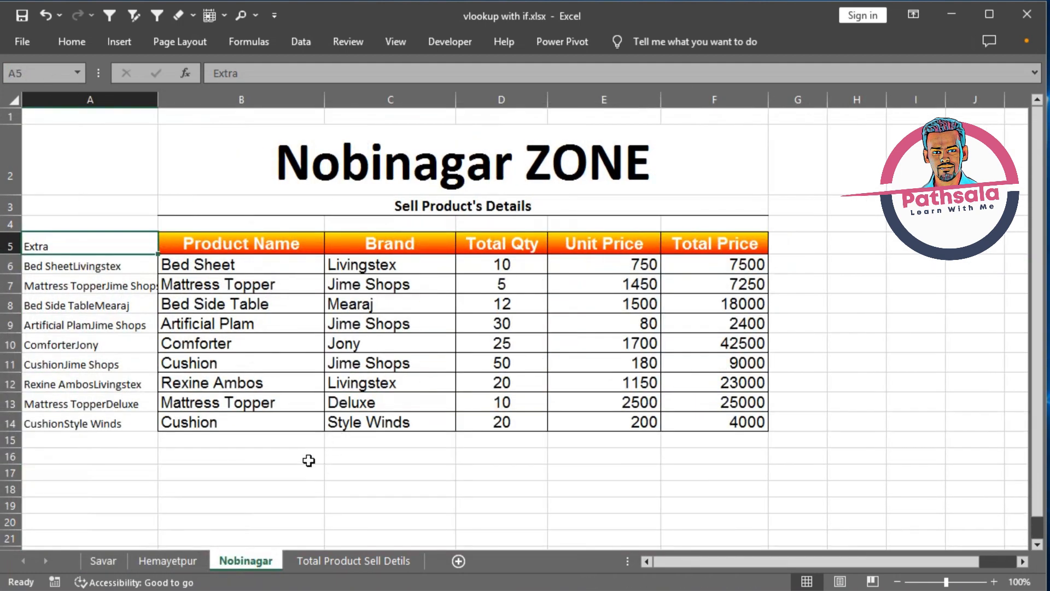
left_click(111, 560)
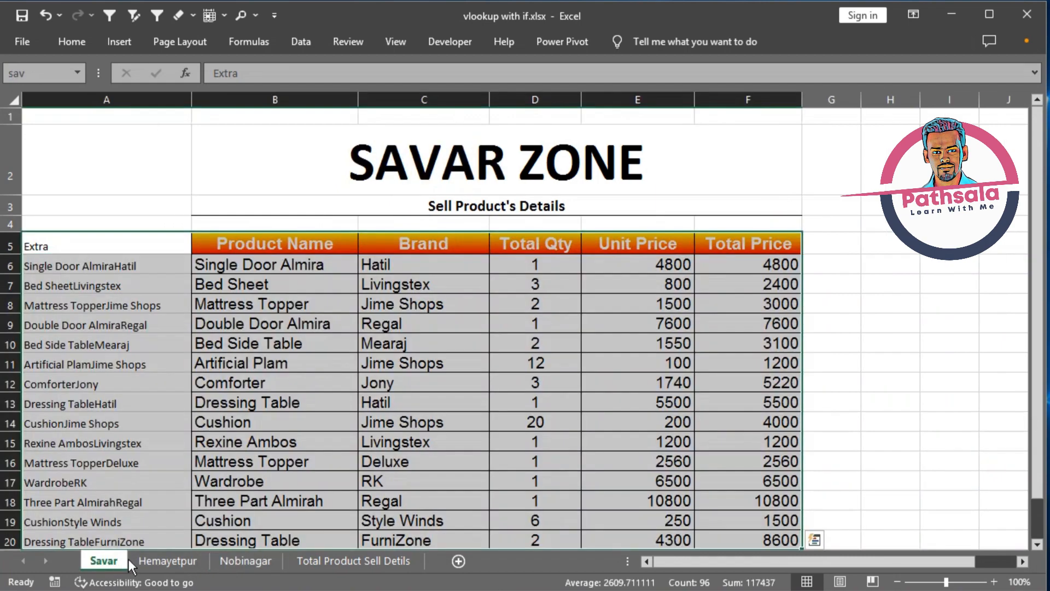
left_click(380, 559)
left_click(364, 247)
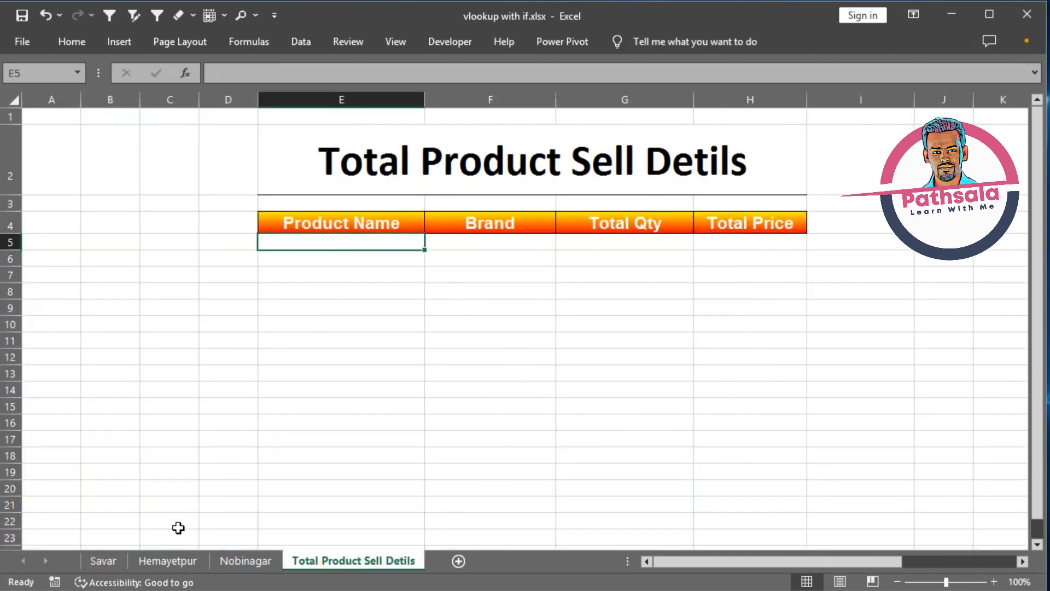
left_click(107, 569)
left_click_drag(253, 266, 355, 502)
left_click(168, 561)
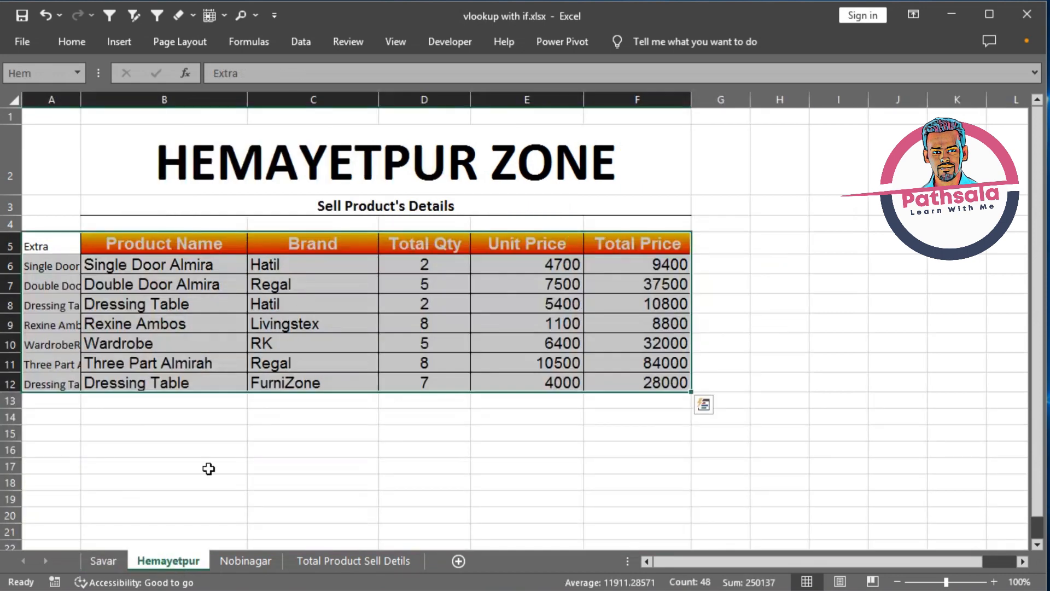
left_click(246, 556)
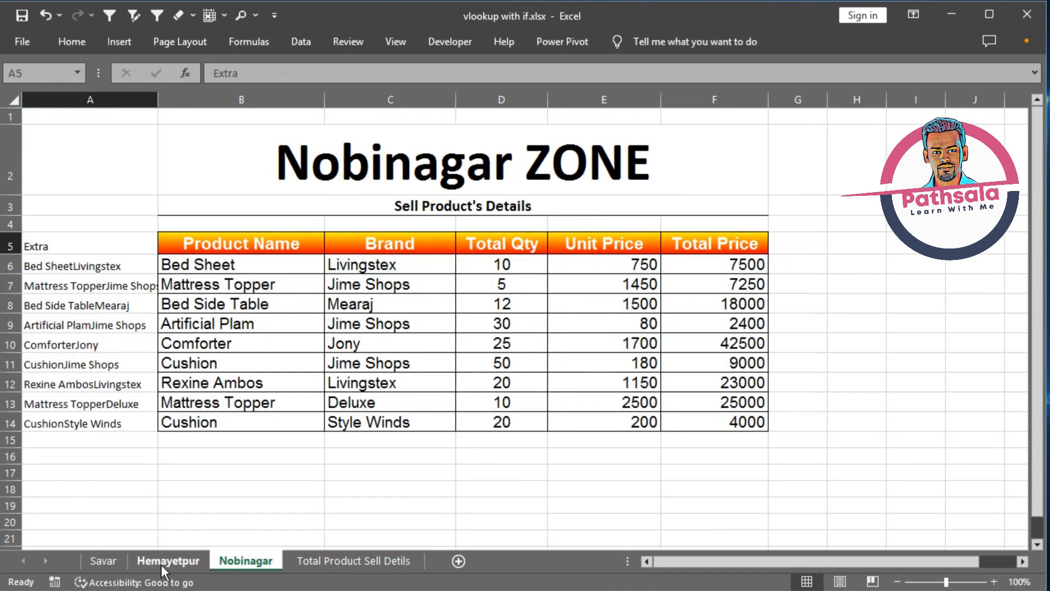
- Copy the product names and brands in Hemayetpur B6:C12 to the Total Product Sell Detils sheet, starting at E5
left_click(162, 563)
left_click_drag(227, 264, 317, 382)
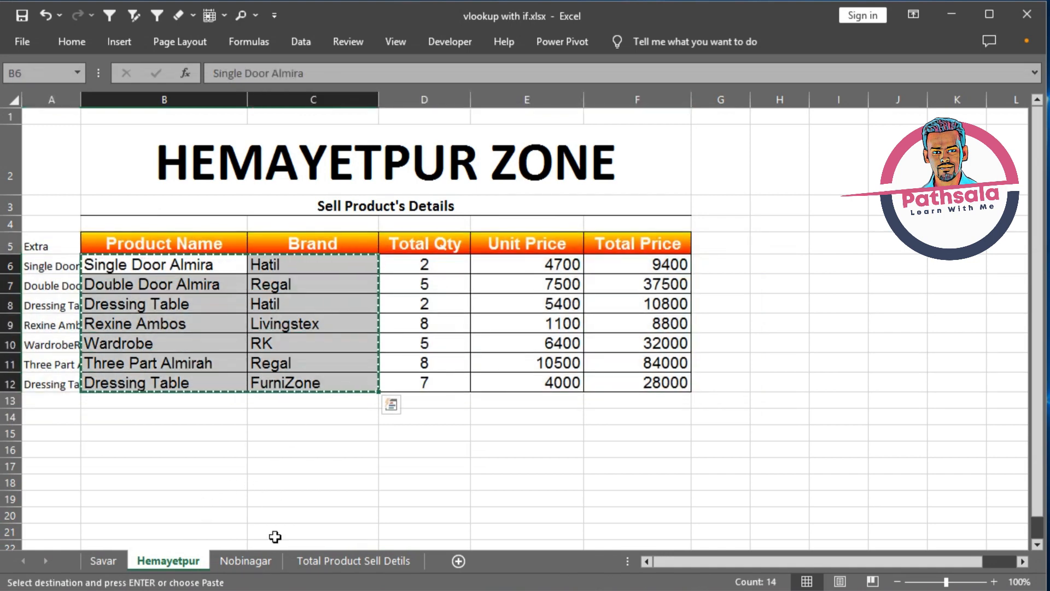
left_click(353, 561)
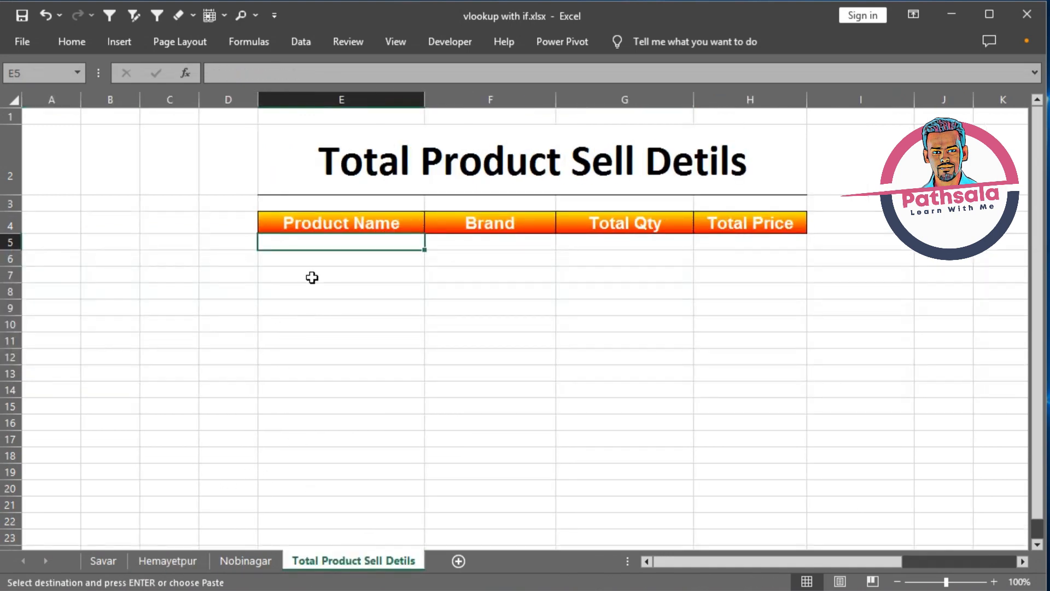
type("Single Door Almira\tHatil Double Door Almira\tRegal Dressing Table\tHatil Rexine Ambos\tLivingstex Wardrobe\tRK Three Part Almirah\tRegal Dressing Table\tFurniZone")
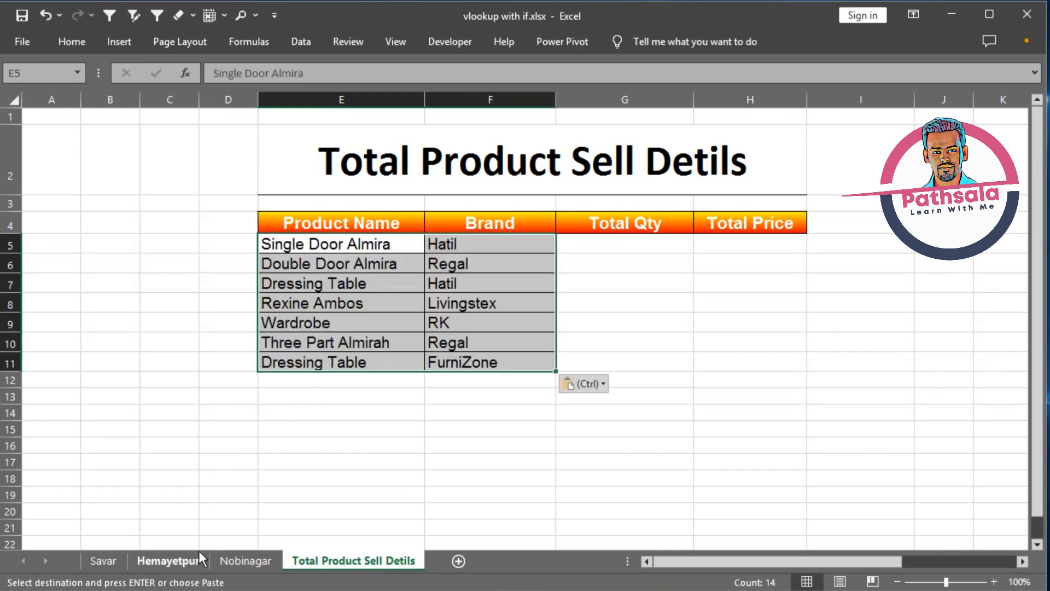
- Copy the product names and brands in Nobinagar B6:C14 to the summary sheet below the Hemayetpur entries, starting at E12
left_click(213, 563)
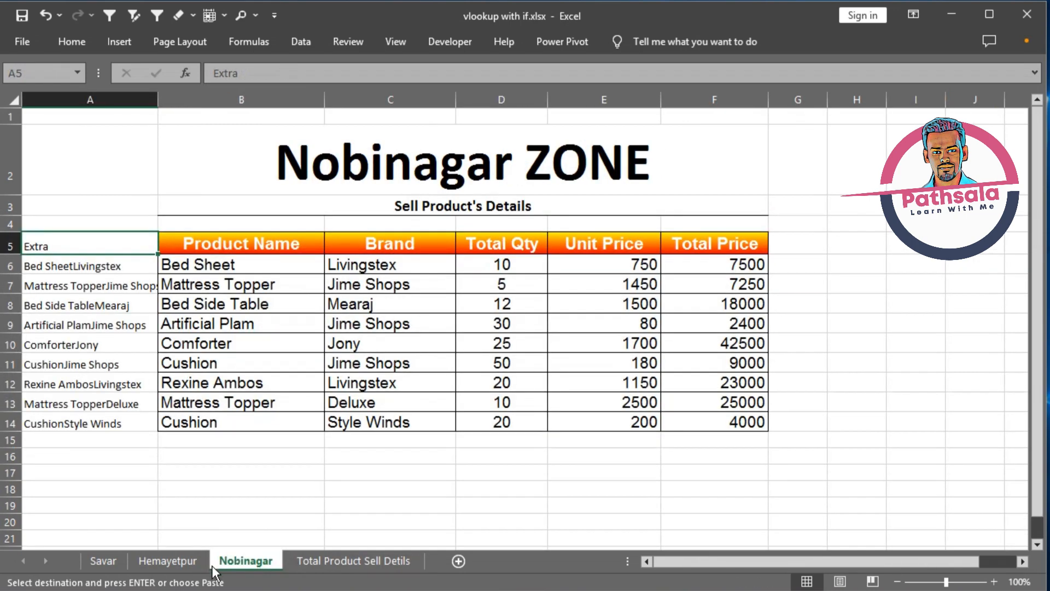
left_click(307, 565)
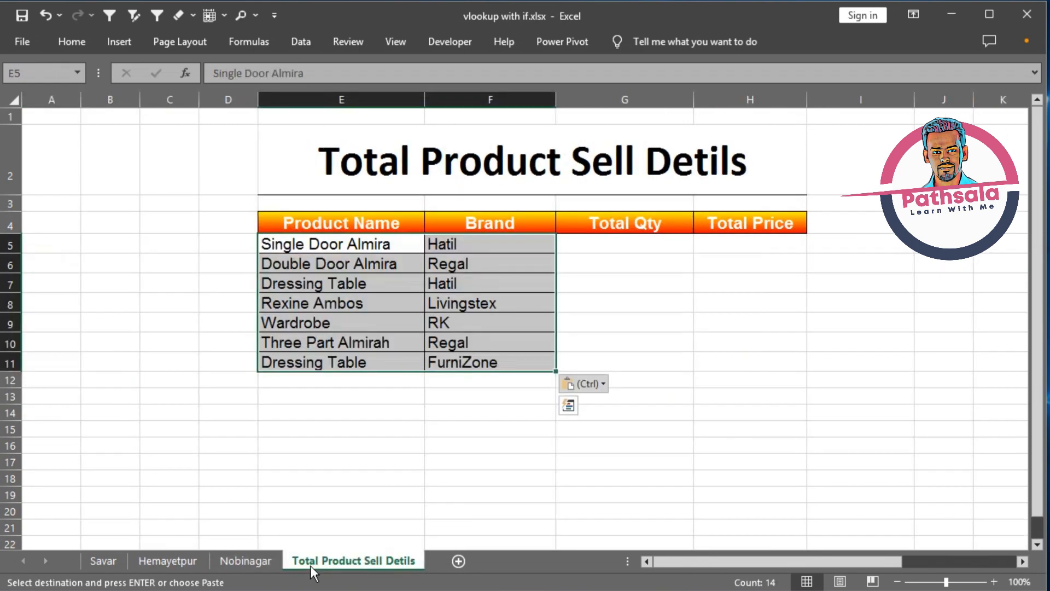
left_click(252, 562)
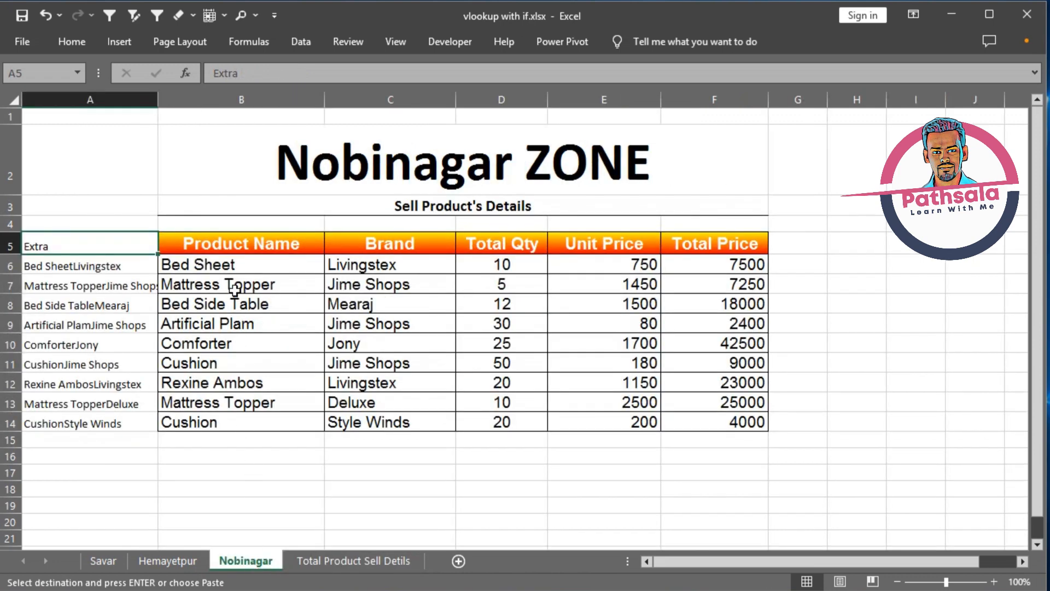
left_click_drag(244, 264, 384, 428)
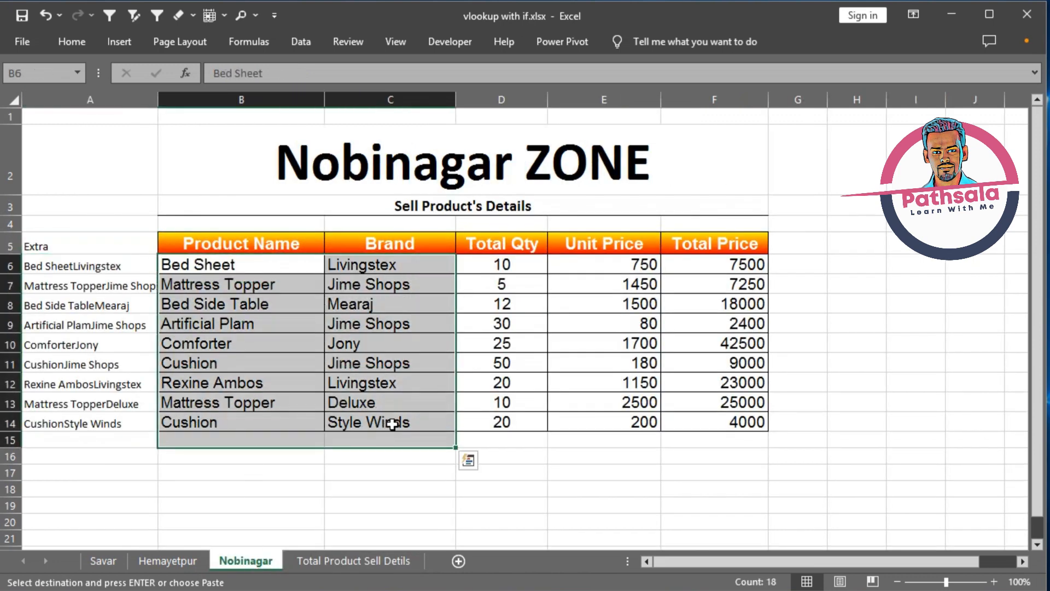
left_click(354, 560)
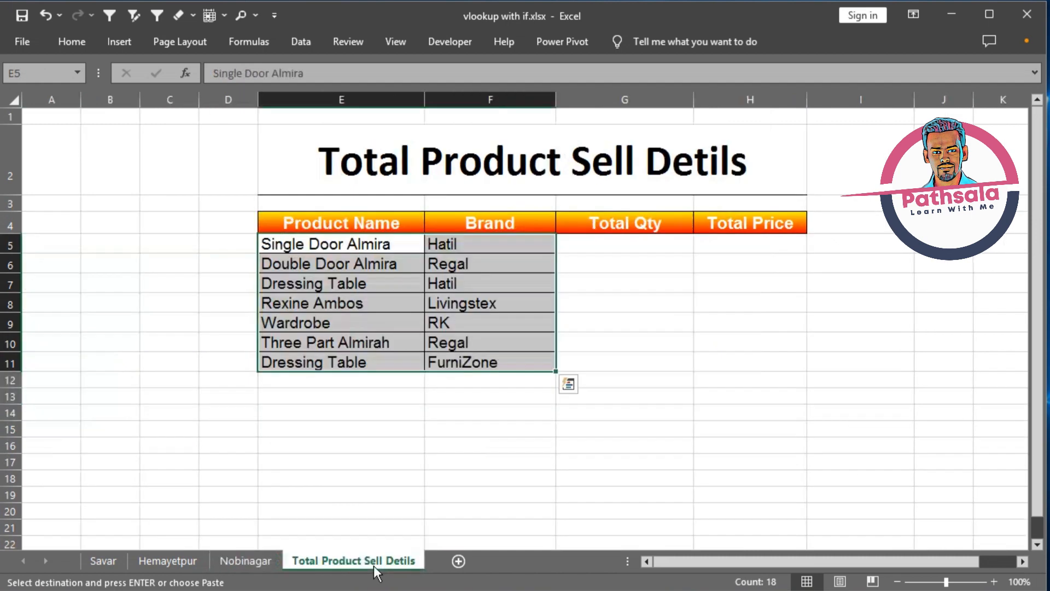
left_click(323, 392)
left_click(322, 378)
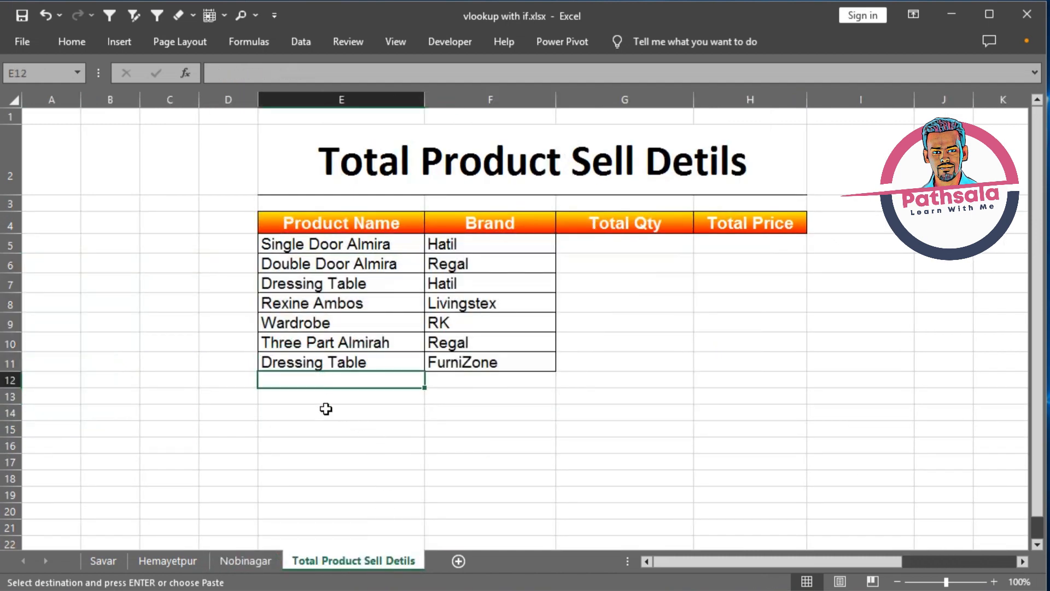
key("Return")
scroll(455, 300, "down", 1)
scroll(455, 300, "down", 2)
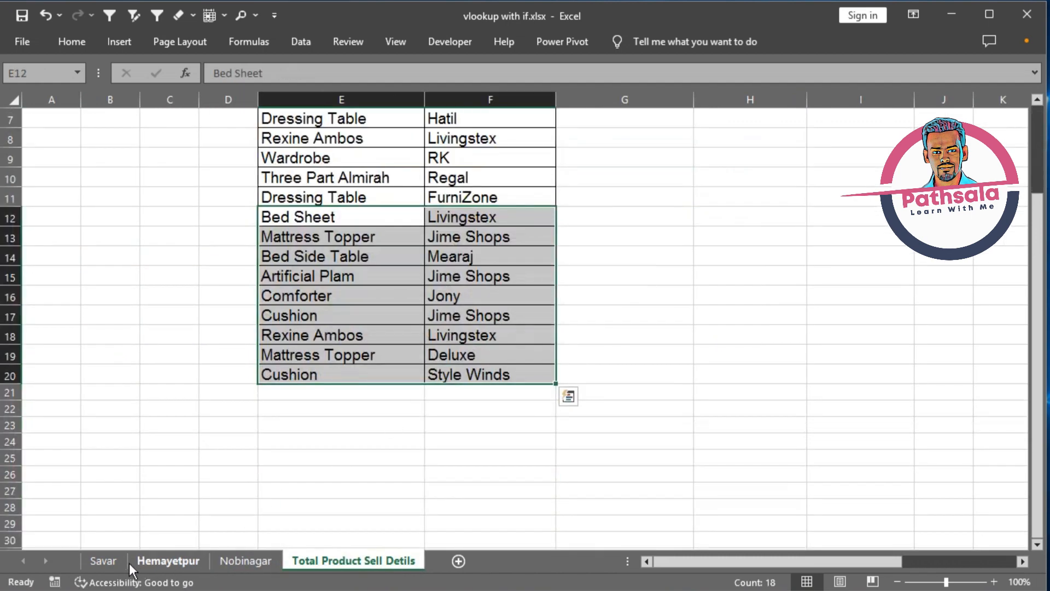
- Copy the product names and brands in Savar B6:C20 to the summary sheet below the Nobinagar entries, starting at E21
left_click(103, 561)
left_click(266, 263)
scroll(487, 363, "down", 2)
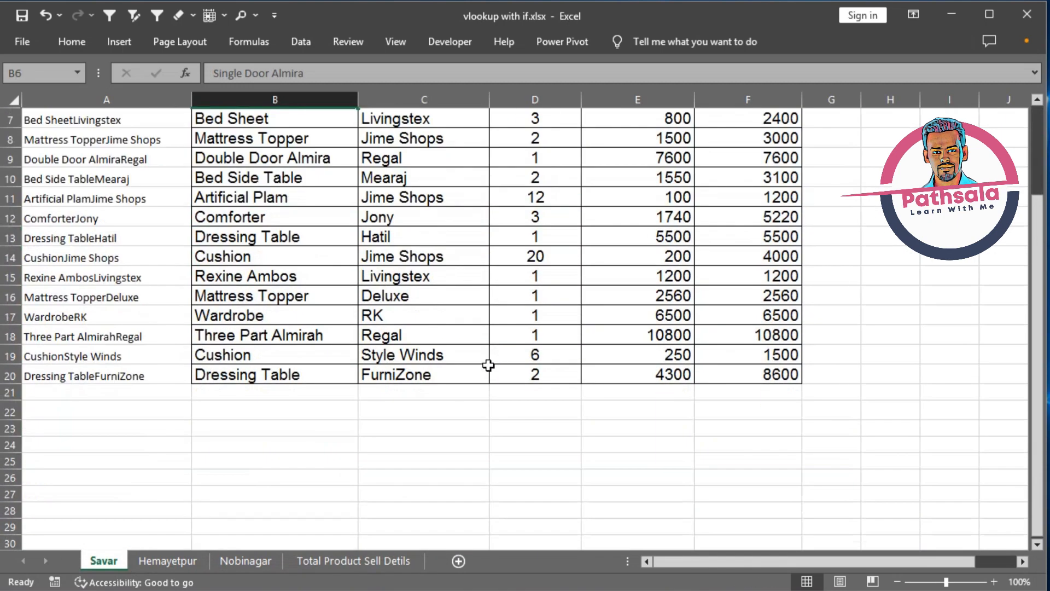
left_click(428, 375, "shift")
key("ctrl+c")
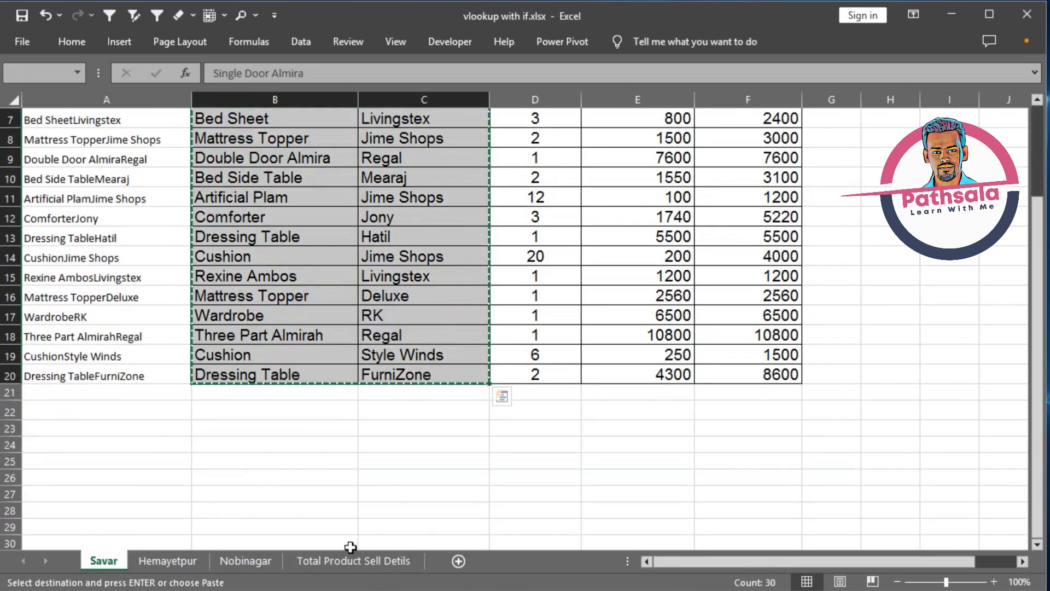
left_click(353, 561)
left_click(324, 391)
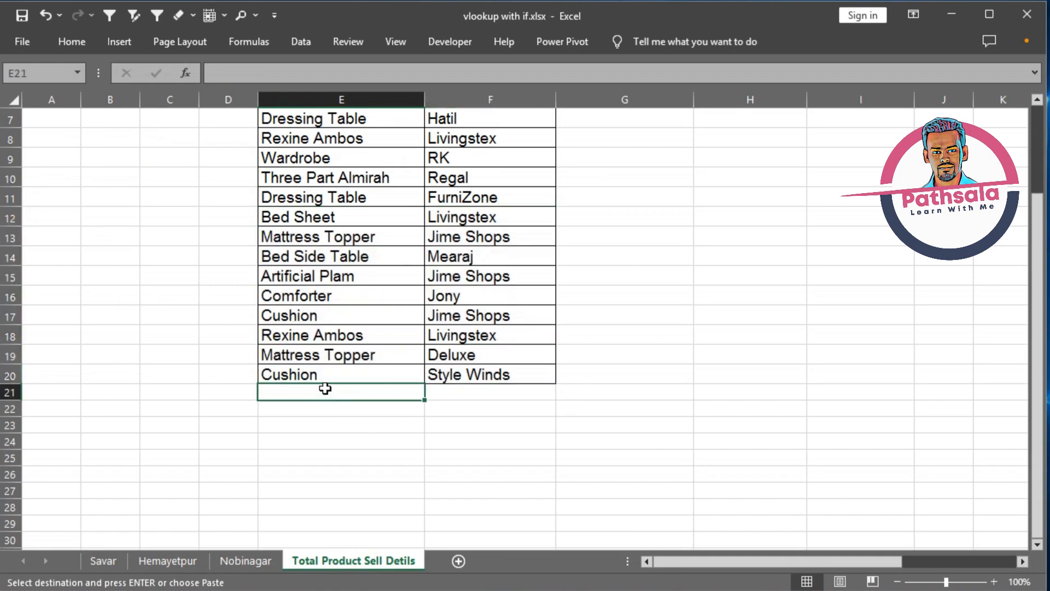
key("Return")
scroll(444, 365, "down", 2)
scroll(444, 365, "up", 4)
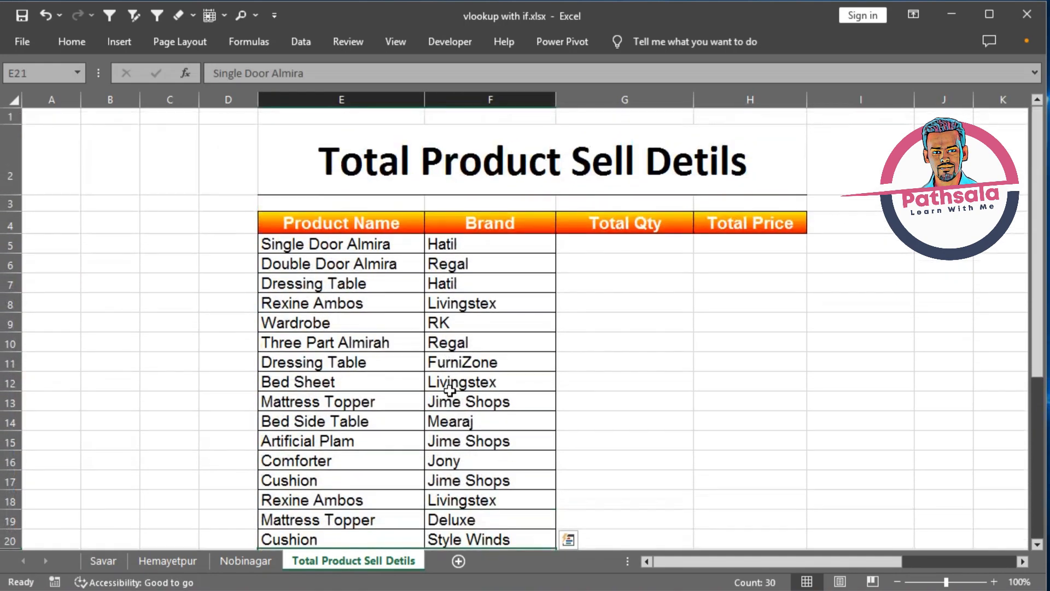
left_click(366, 251)
scroll(485, 353, "down", 7)
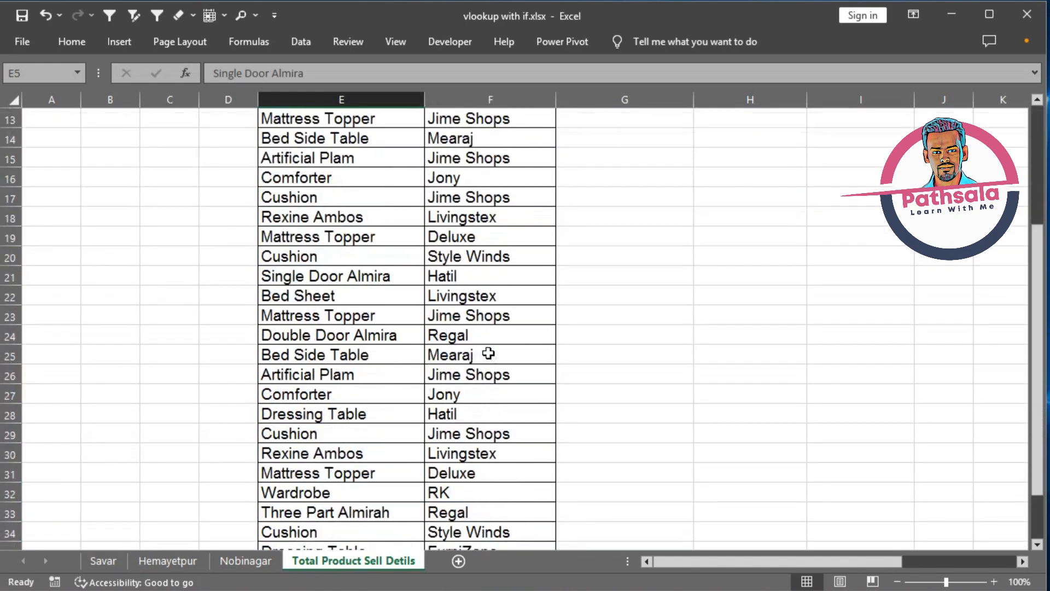
left_click(504, 379, "shift")
scroll(492, 368, "up", 7)
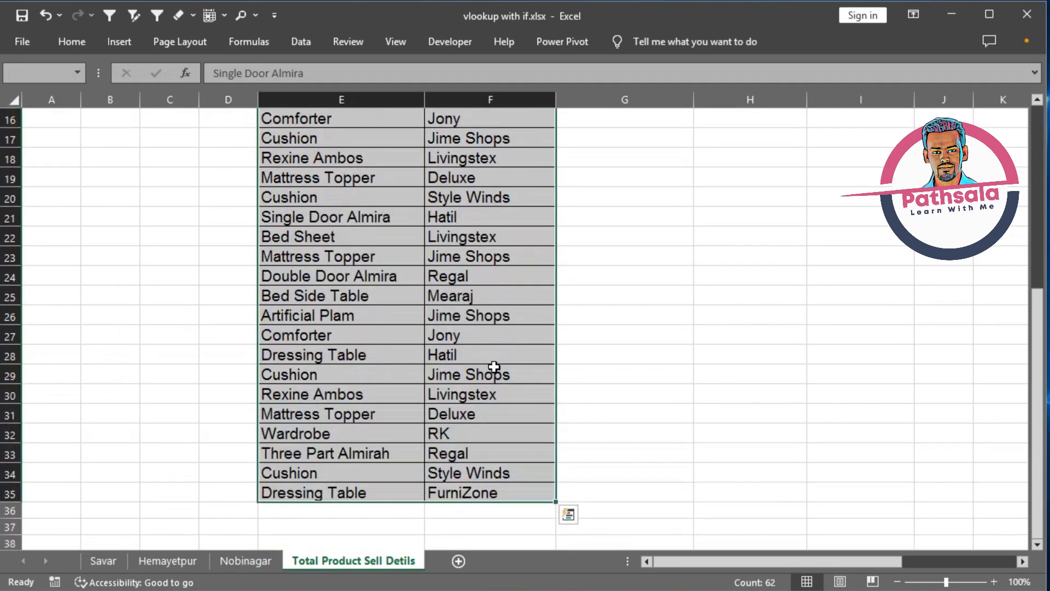
scroll(432, 367, "down", 3)
scroll(461, 290, "up", 3)
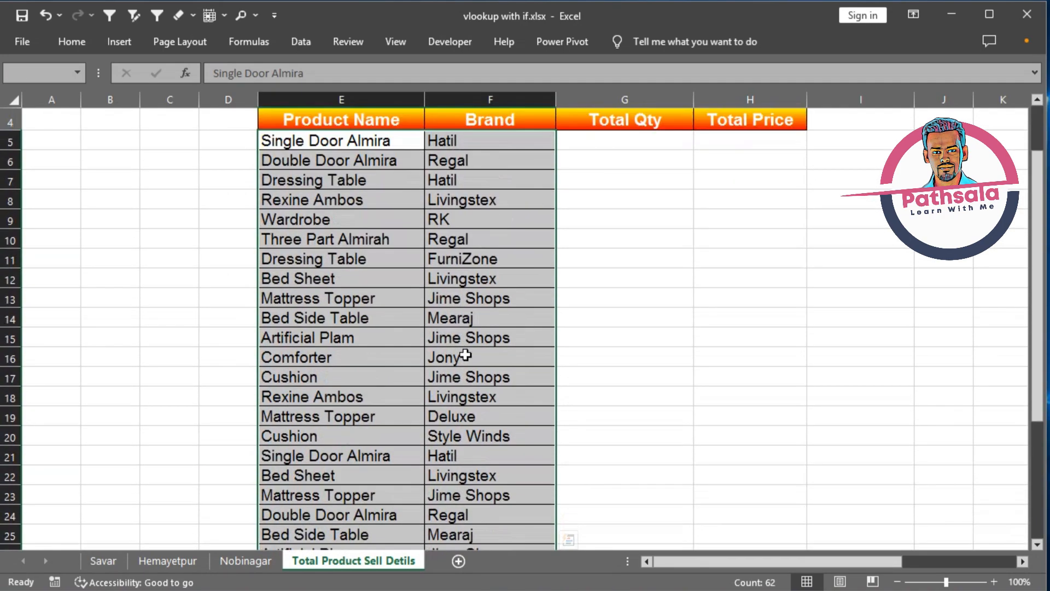
- Remove duplicates from the summary list E4:F35, comparing both Product Name and Brand and treating the first row as headers
left_click(362, 222)
scroll(481, 312, "down", 2)
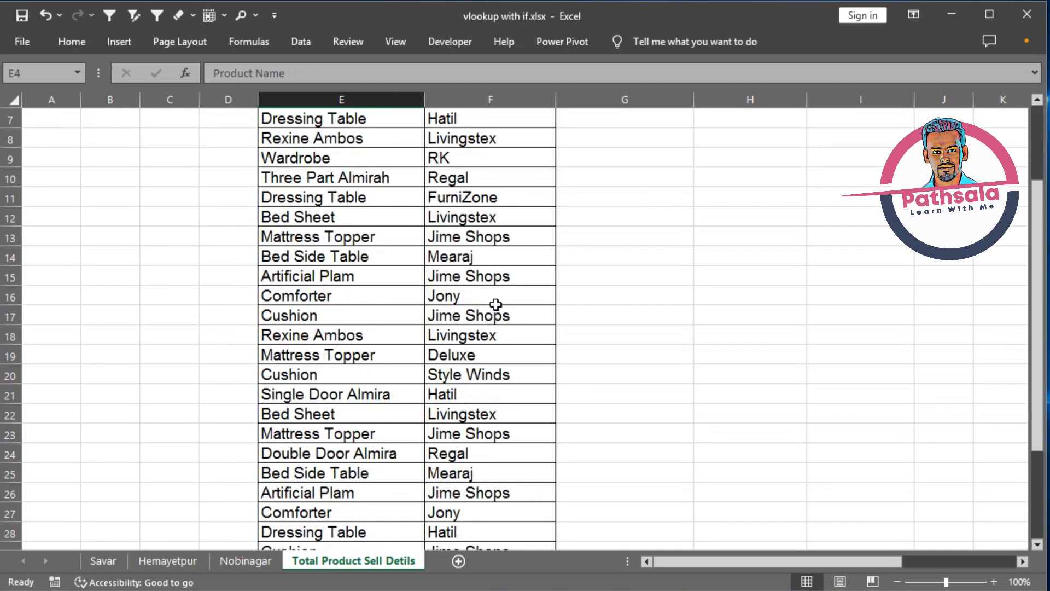
scroll(497, 304, "up", 2)
left_click(493, 223, "shift")
scroll(487, 328, "down", 7)
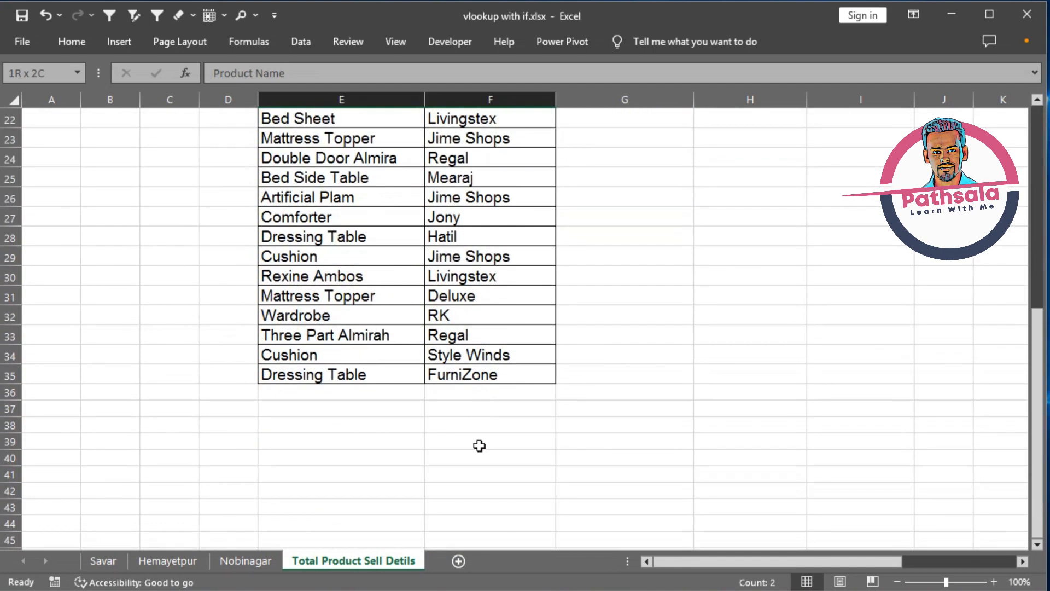
left_click(516, 376, "shift")
scroll(516, 374, "up", 7)
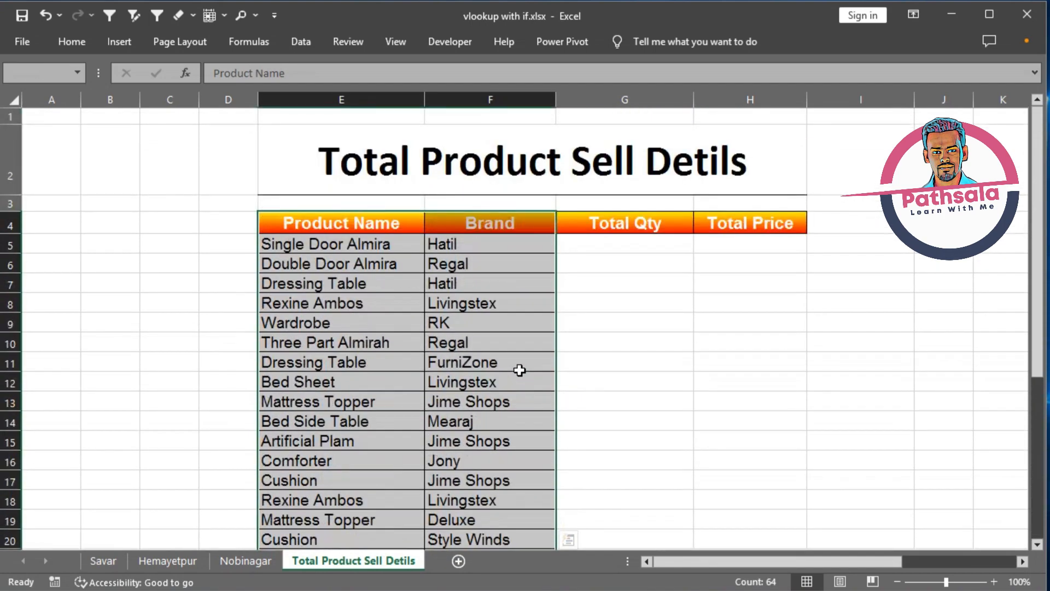
left_click(82, 41)
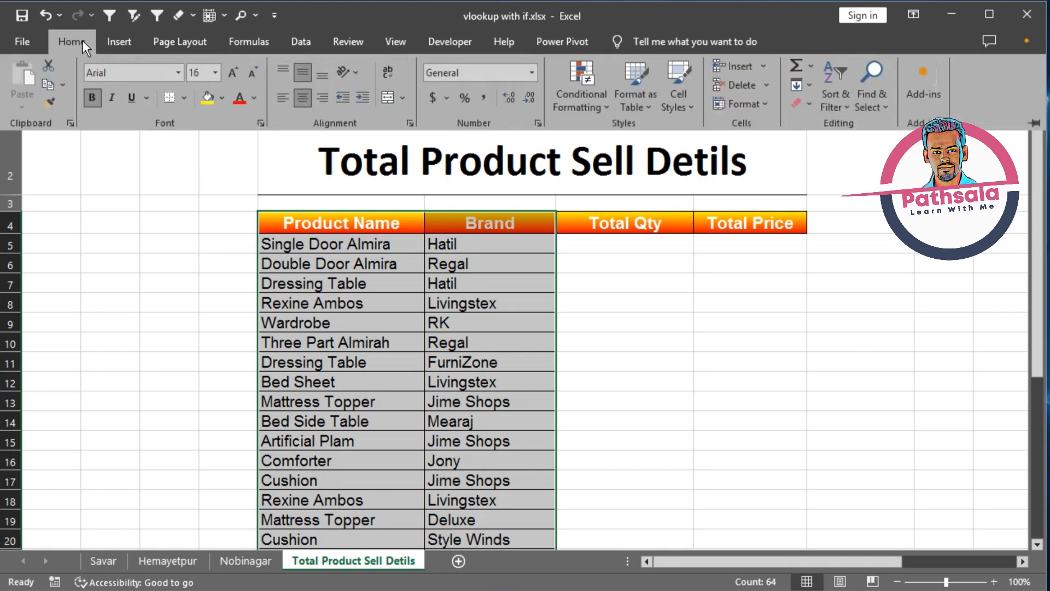
left_click(287, 43)
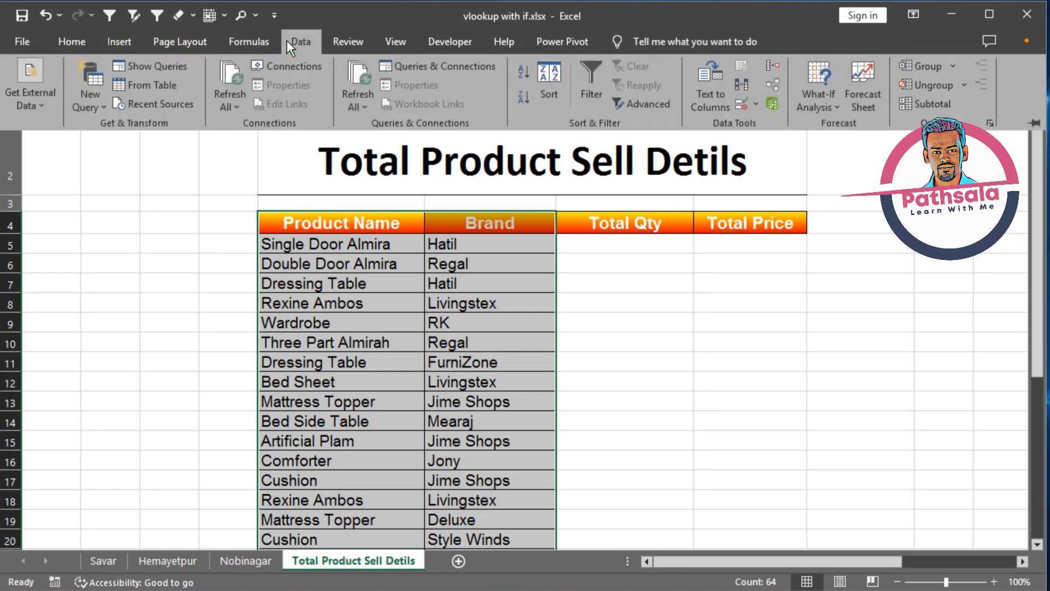
left_click(741, 88)
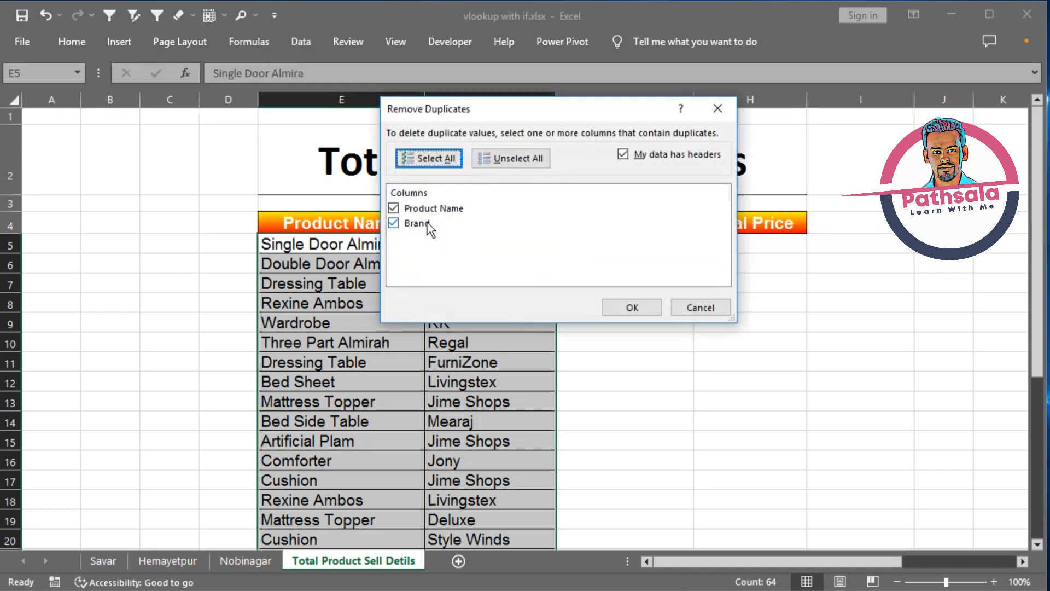
left_click_drag(529, 112, 494, 181)
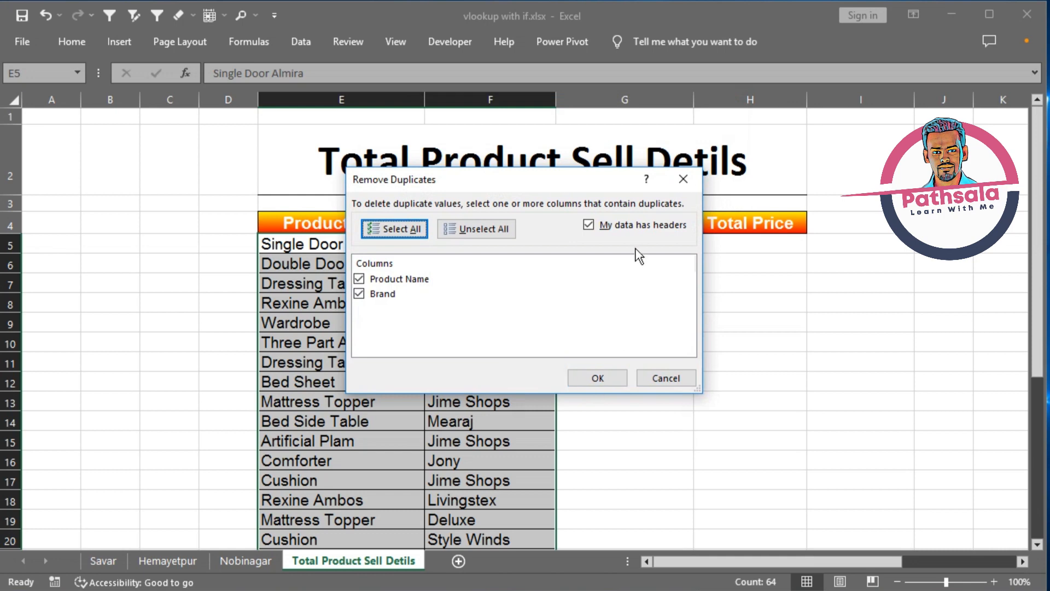
left_click_drag(600, 187, 594, 275)
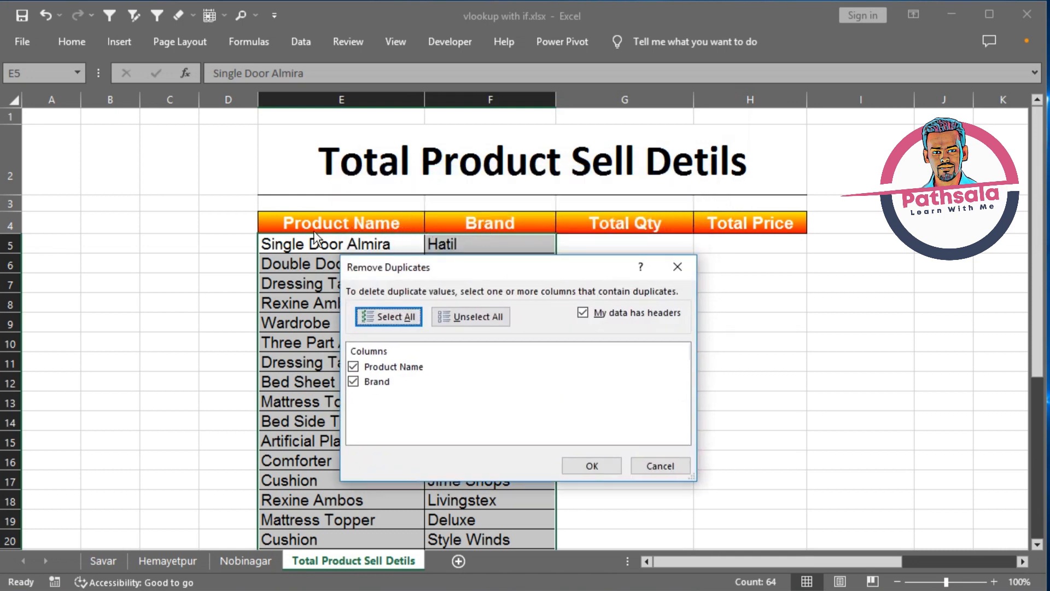
left_click(592, 465)
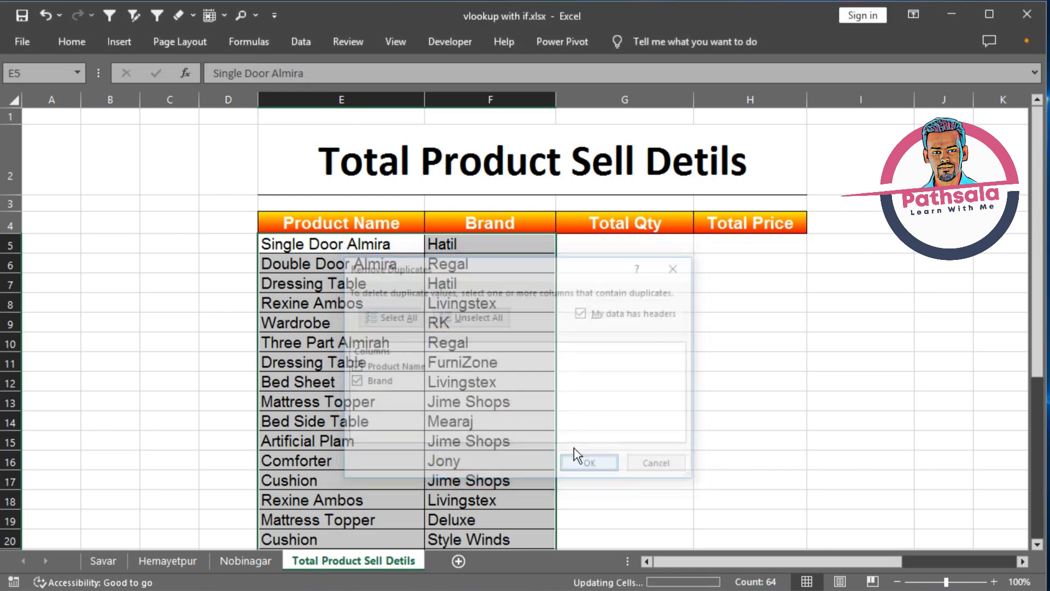
left_click(546, 288)
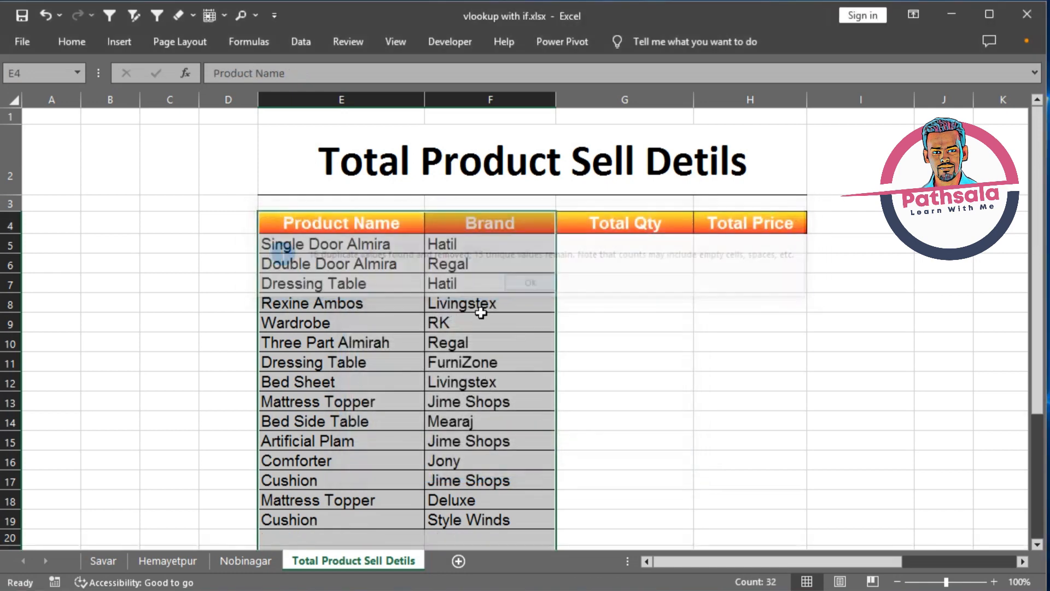
scroll(454, 371, "down", 2)
scroll(415, 328, "up", 1)
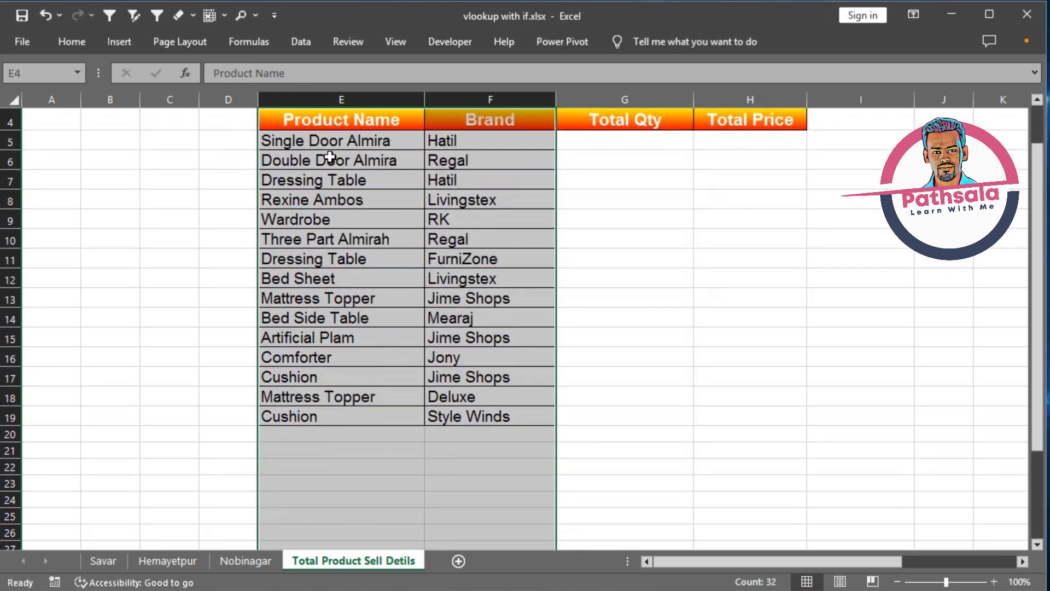
left_click_drag(328, 143, 473, 420)
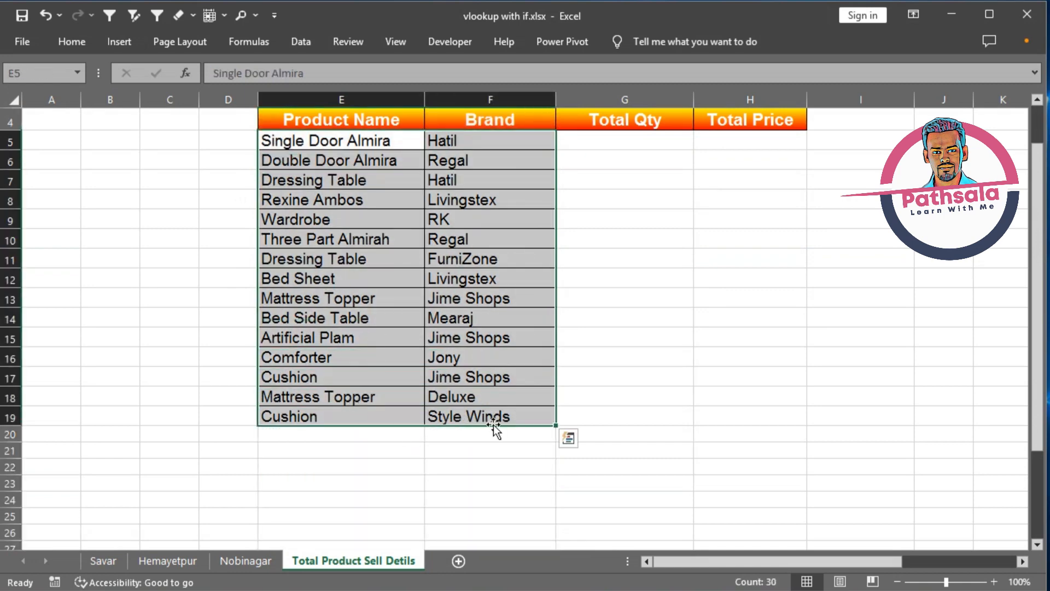
scroll(493, 422, "up", 1)
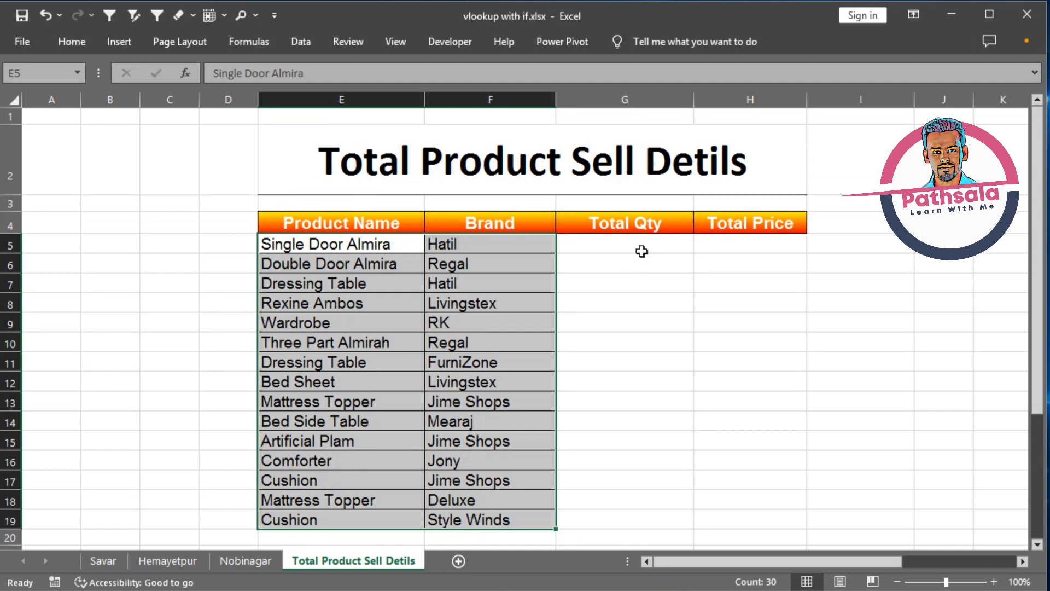
- Start a VLOOKUP formula in G5 under Total Qty with the column-locked lookup value $E5&$F5
left_click(639, 248)
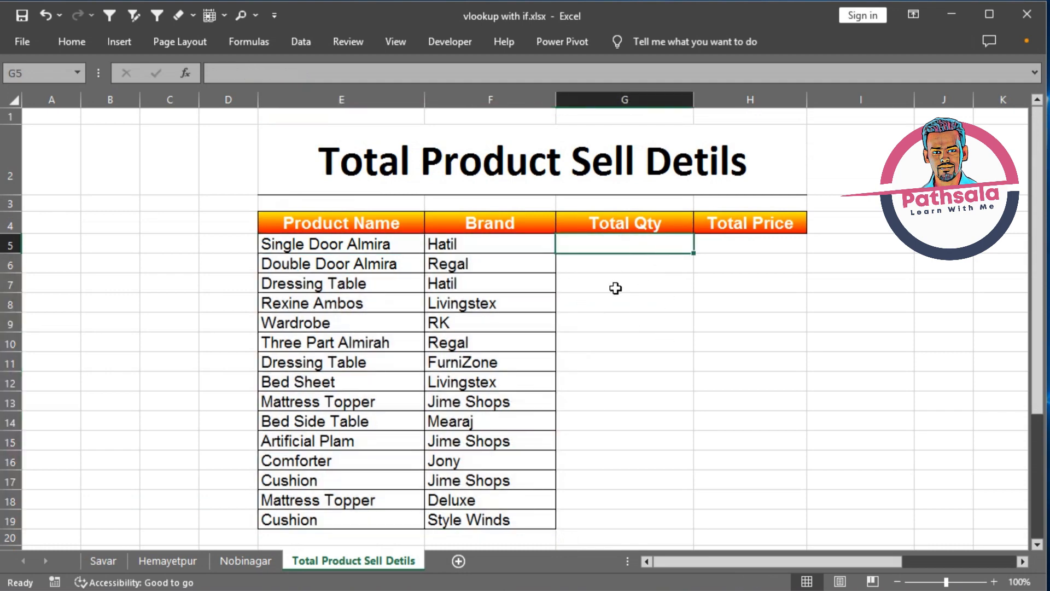
left_click_drag(704, 564, 727, 567)
scroll(646, 412, "up", 1)
scroll(646, 412, "up", 1)
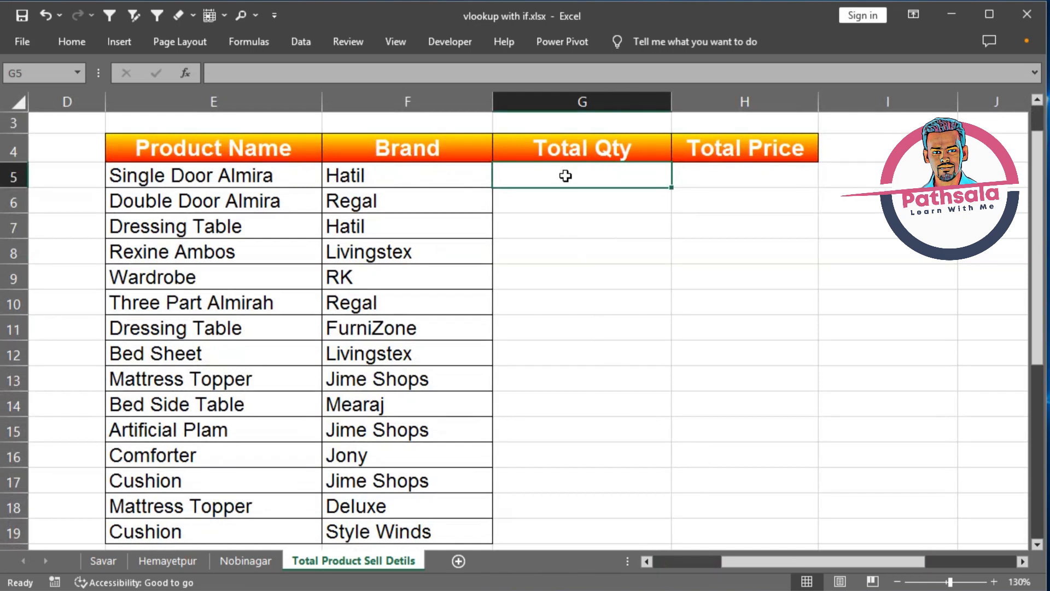
type("=")
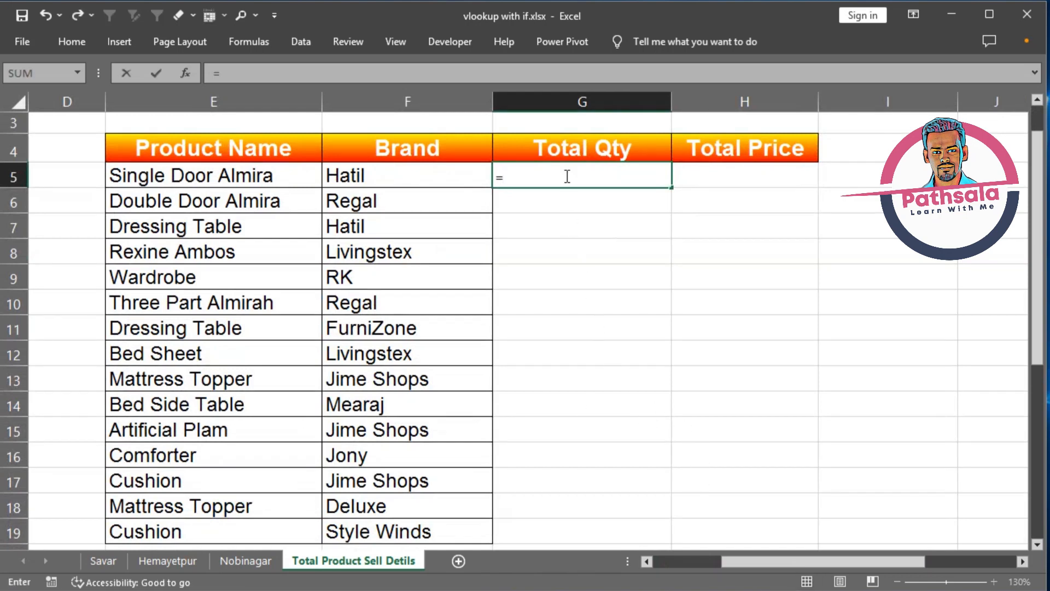
type("vlo")
key("Tab")
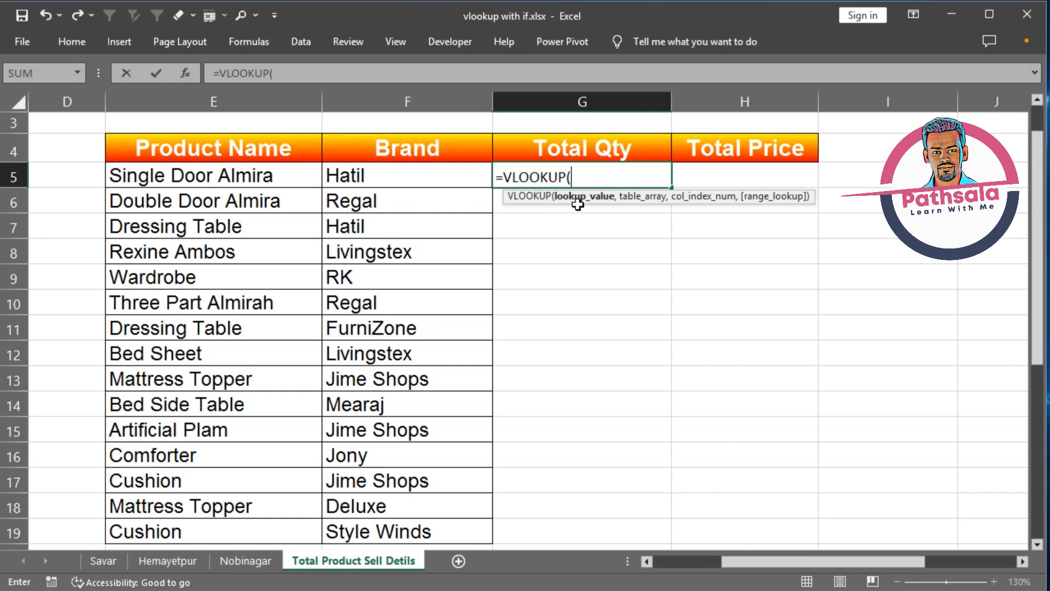
left_click(208, 175)
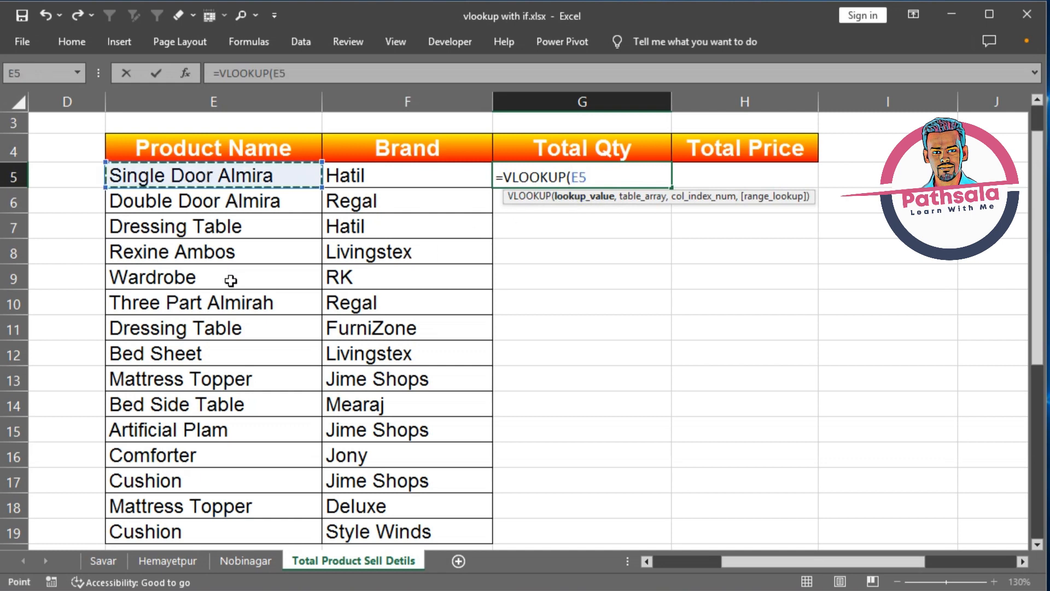
type("&")
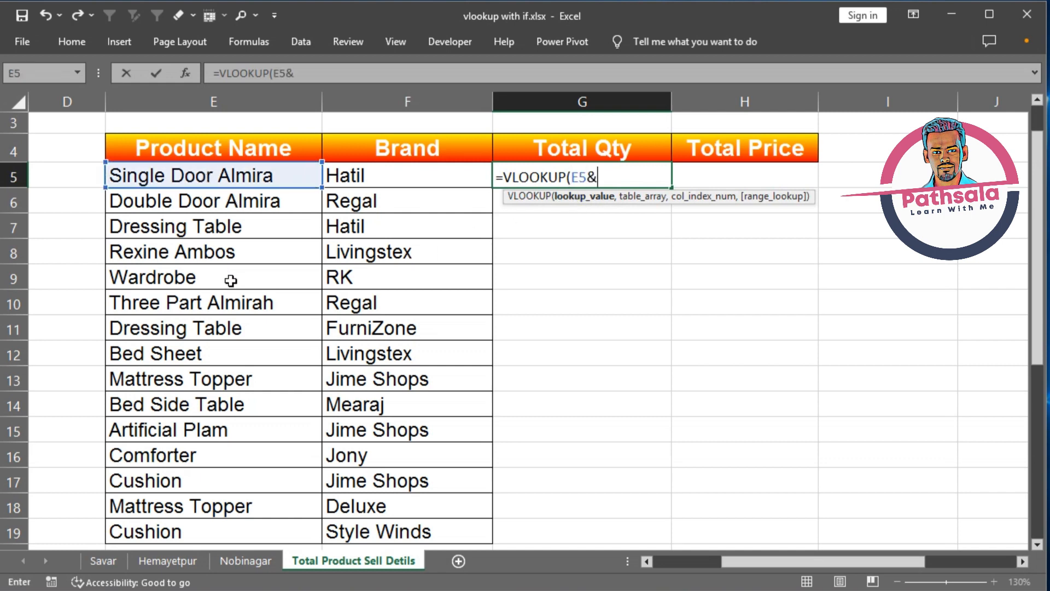
type("F5")
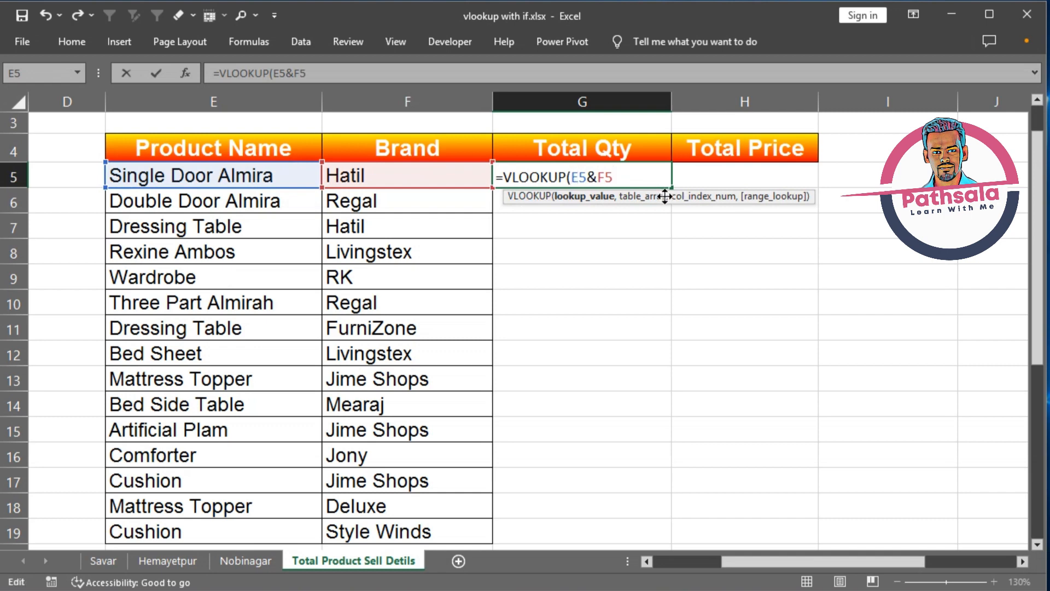
type("$")
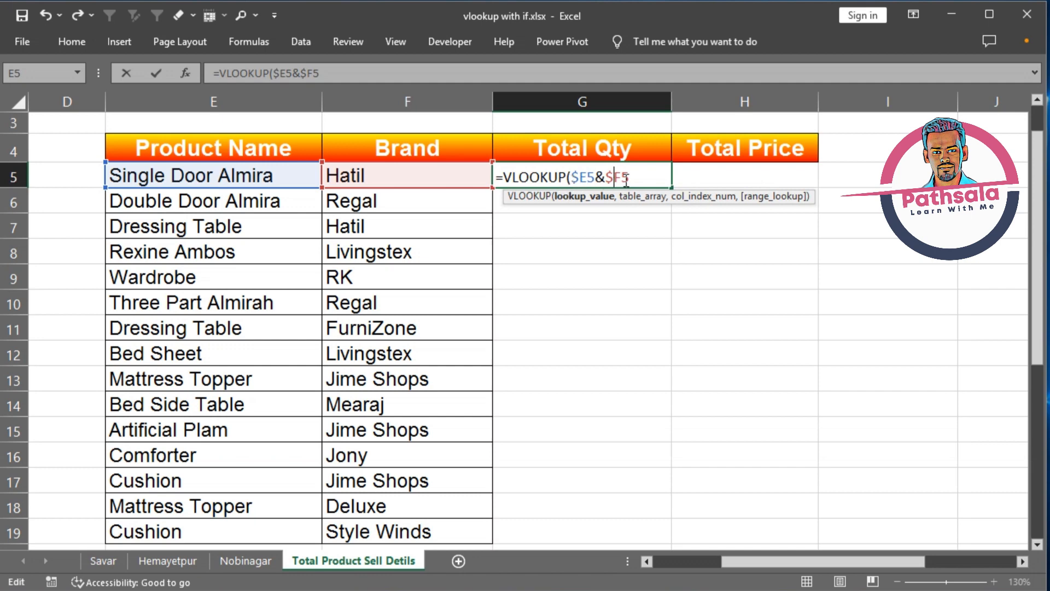
type(",")
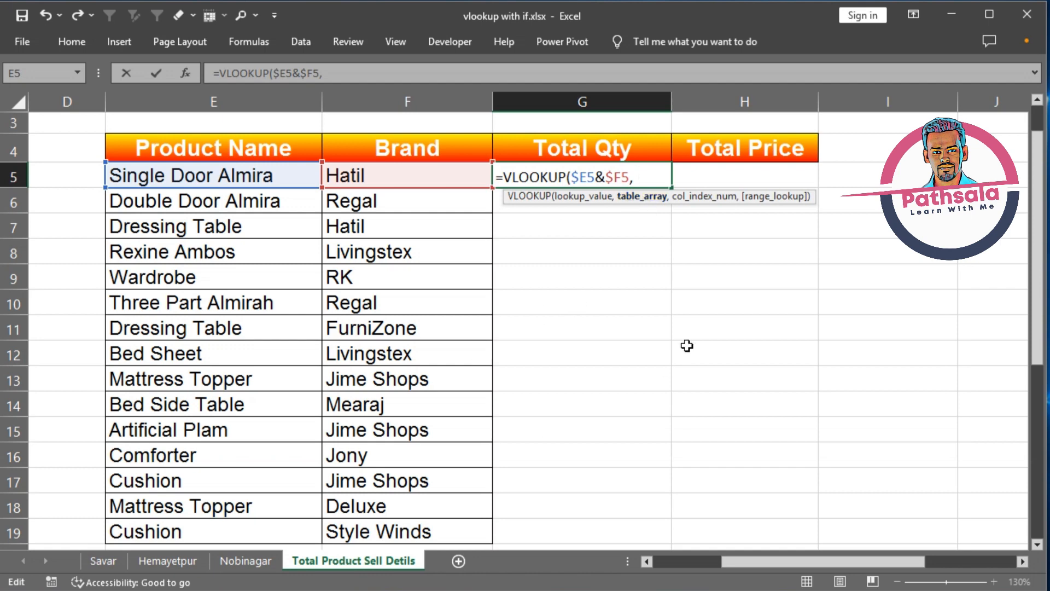
- Set the G5 VLOOKUP's table array to the named range sav and begin a nested MATCH with lookup value $E$4 as the column index
type(" sav")
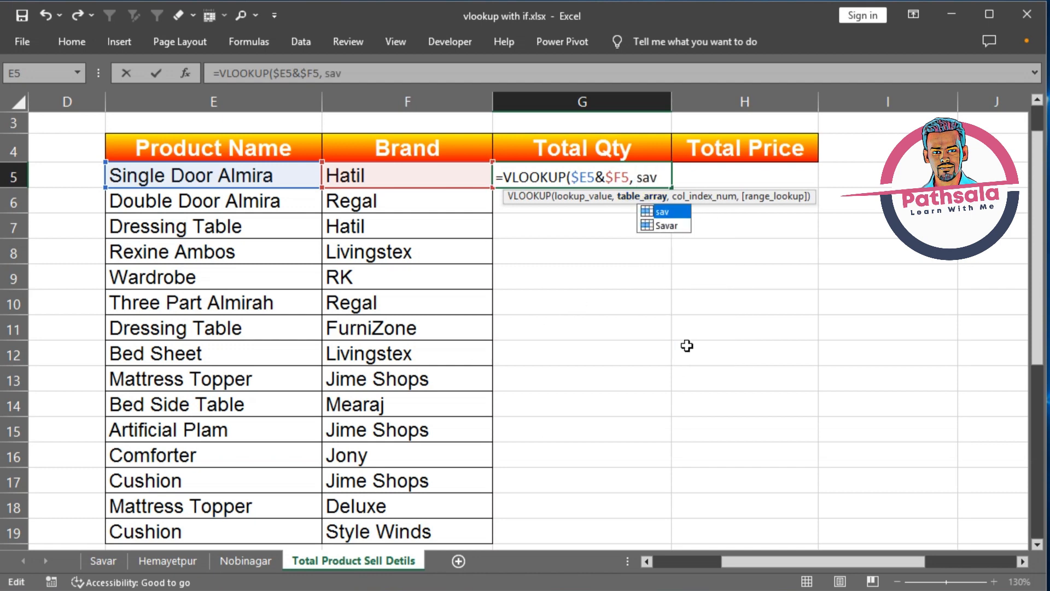
key("Tab")
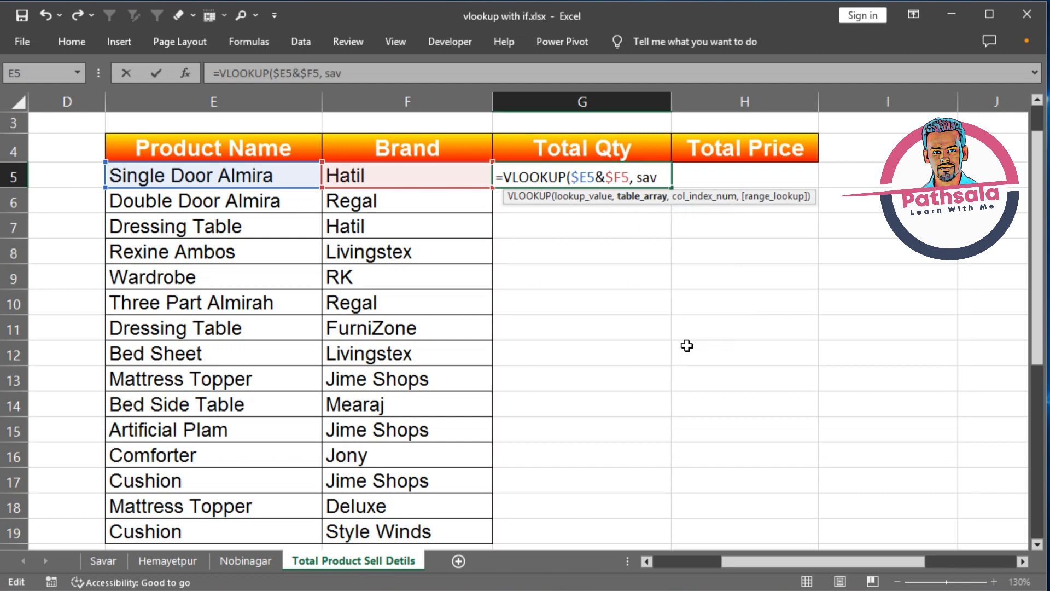
type(",")
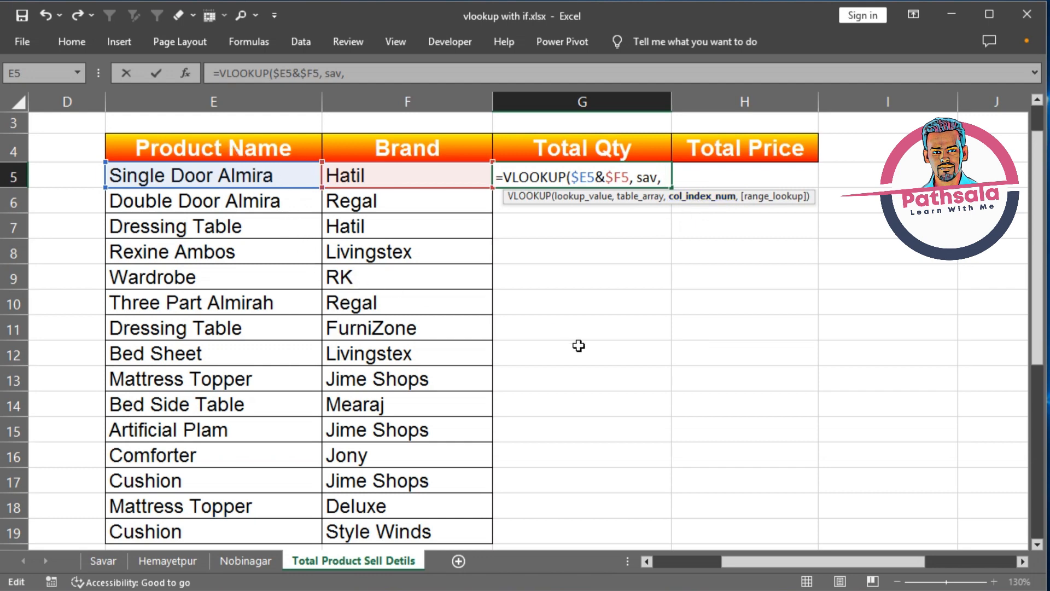
type("mat")
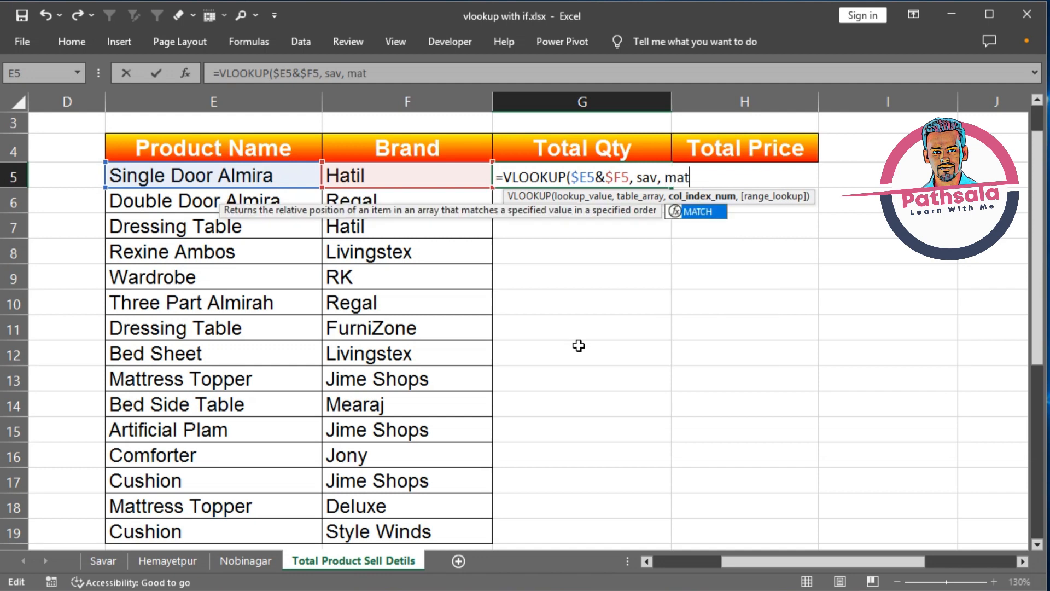
type("ch")
key("Tab")
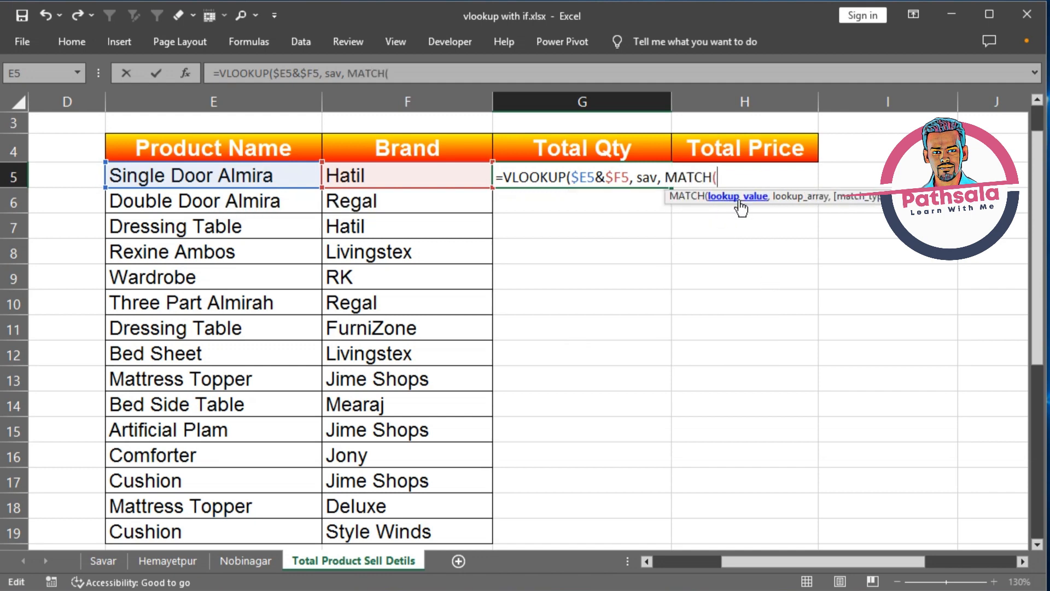
left_click(220, 148)
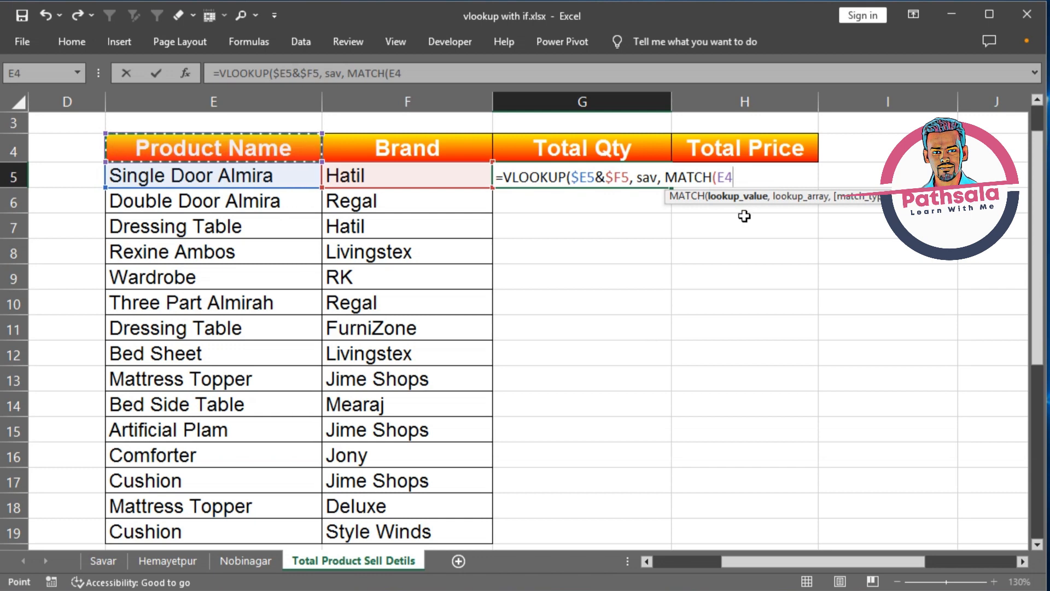
key("F4")
type(",")
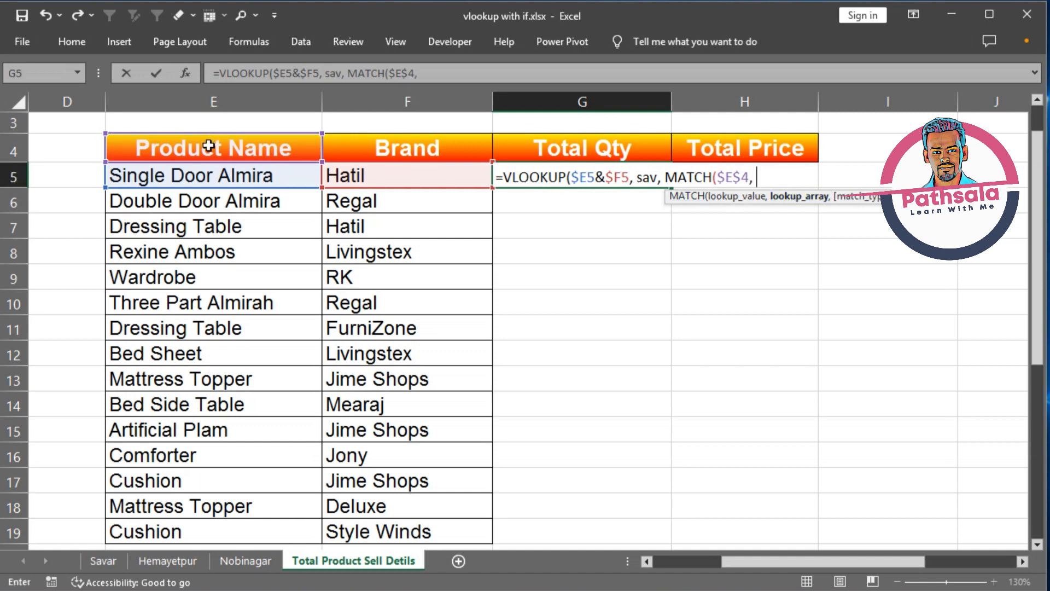
- Complete the G5 formula with MATCH lookup array $E$4:$H$4, match type 0 and VLOOKUP range lookup 0, and enter it
left_click_drag(209, 145, 749, 155)
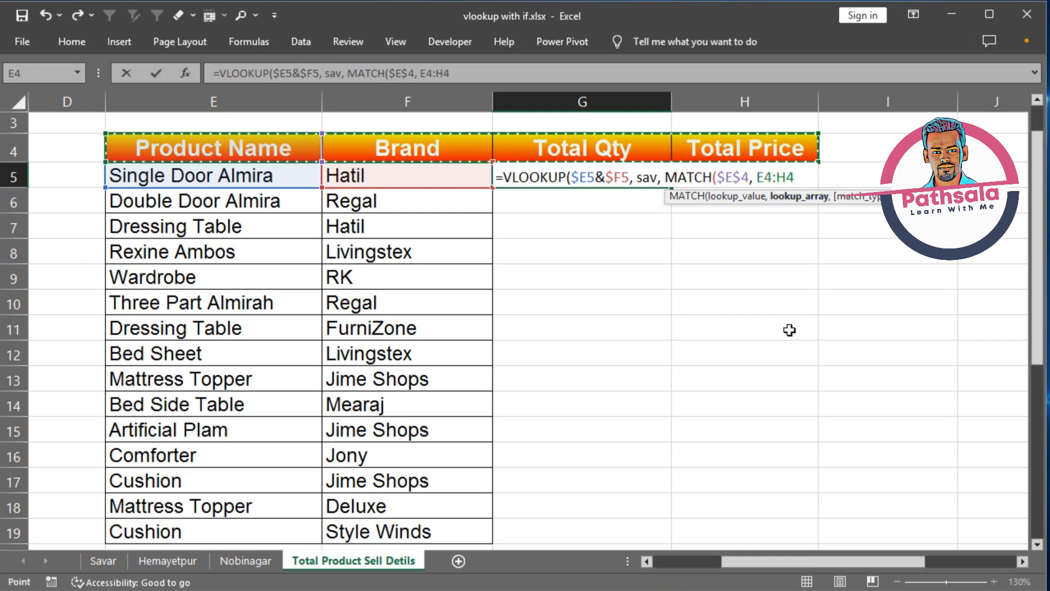
key("F4")
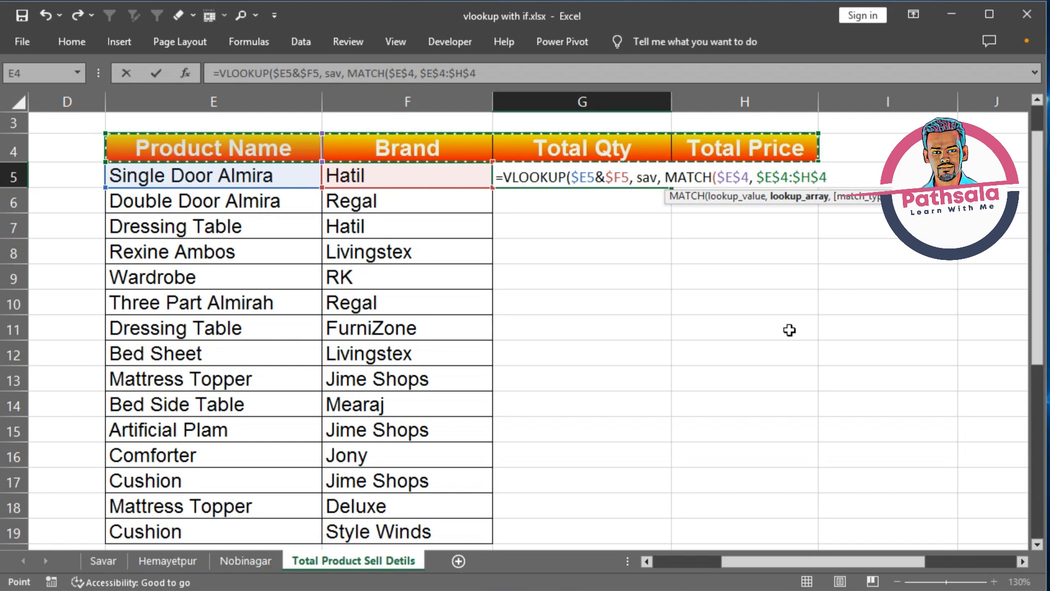
type(", ")
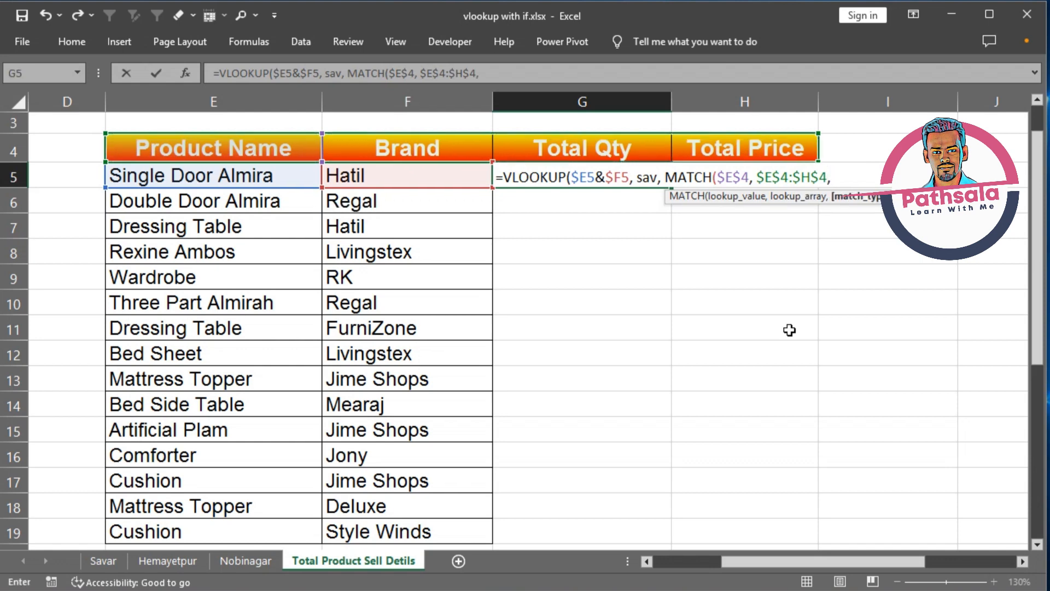
type("0)")
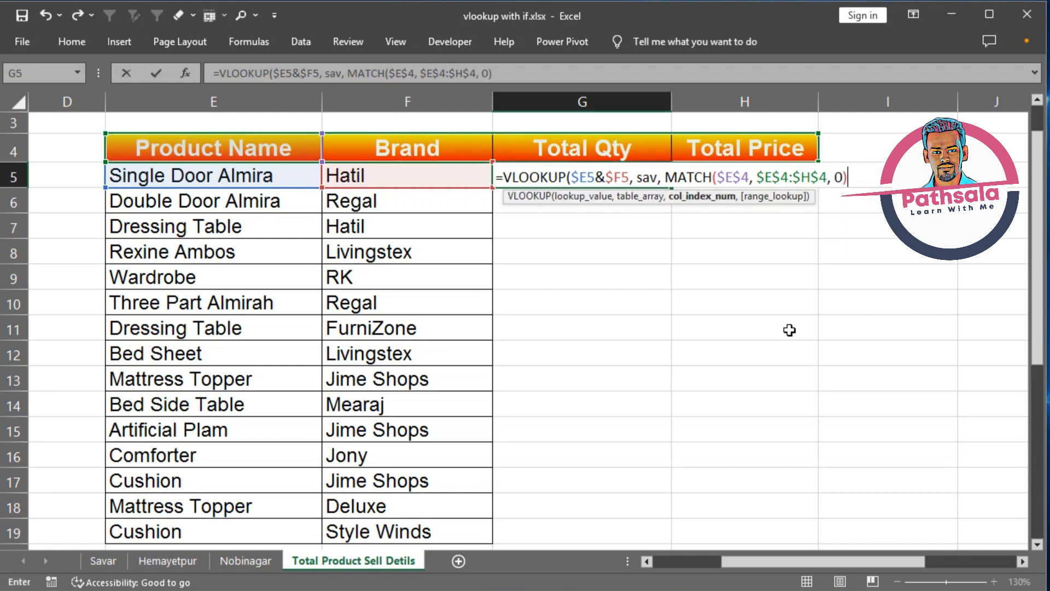
type(", ")
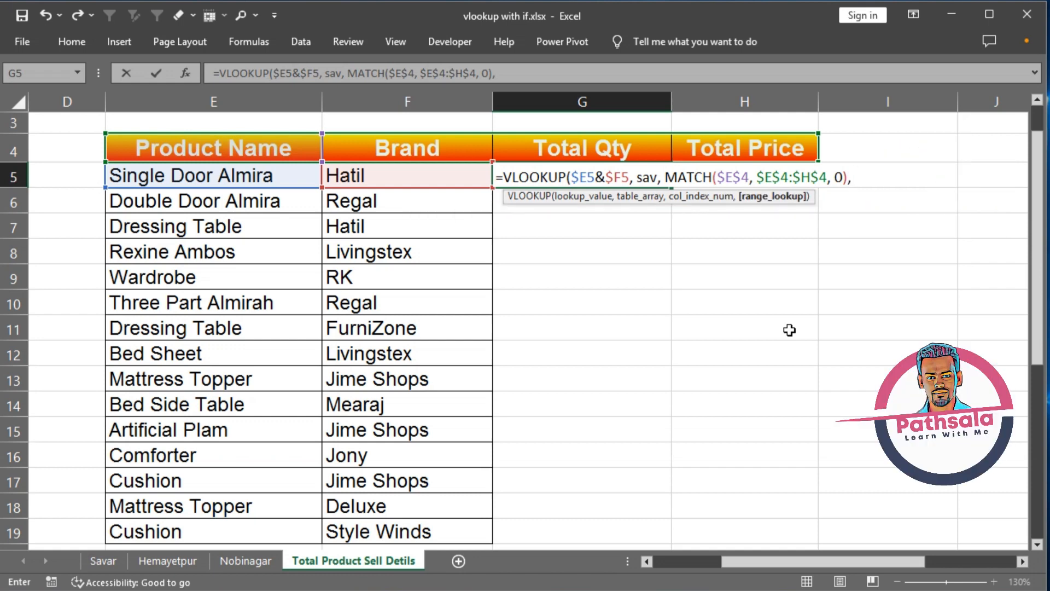
type("0)")
key("Return")
key("Up")
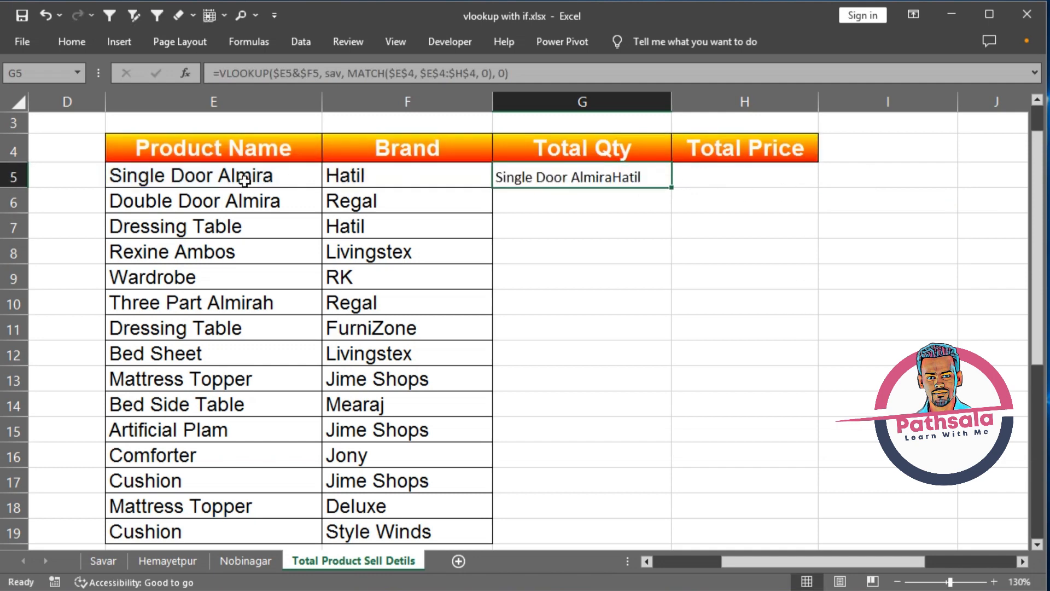
- Check the combined product-and-brand key in A6 of the Savar sheet against the lookup in the summary sheet
left_click(113, 560)
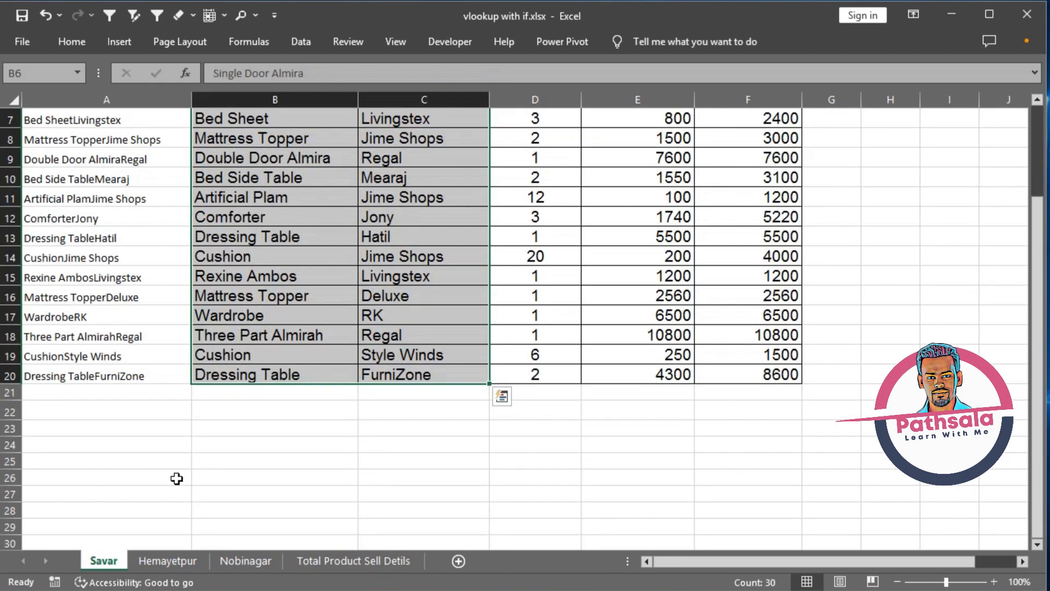
scroll(176, 478, "up", 2)
left_click(98, 269)
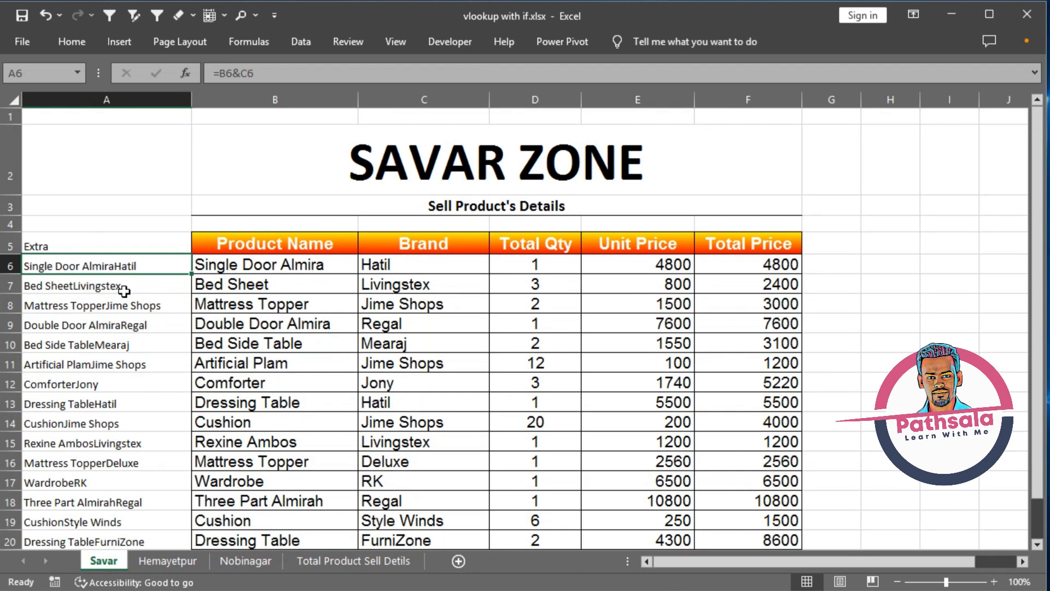
left_click(333, 560)
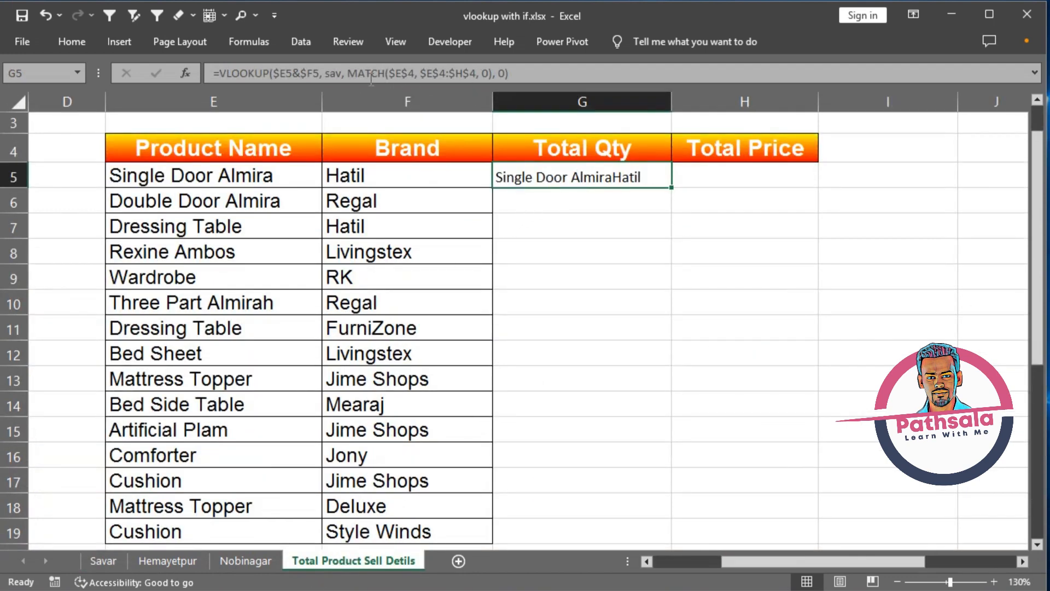
- Try replacing the MATCH expression in the G5 formula with a column index of 1, and undo the replacement
left_click_drag(346, 73, 490, 77)
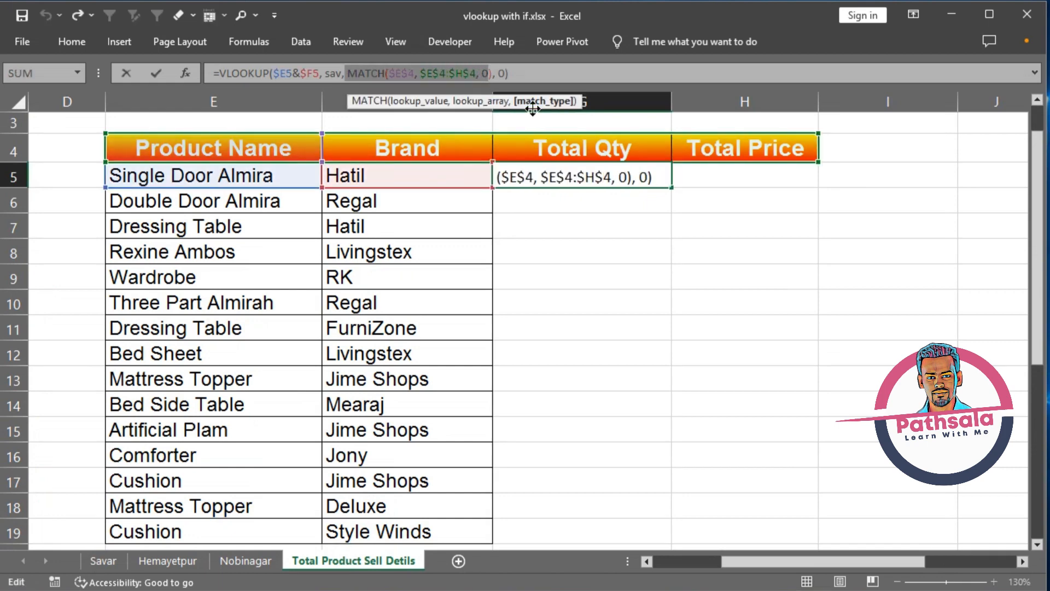
key("shift+Right")
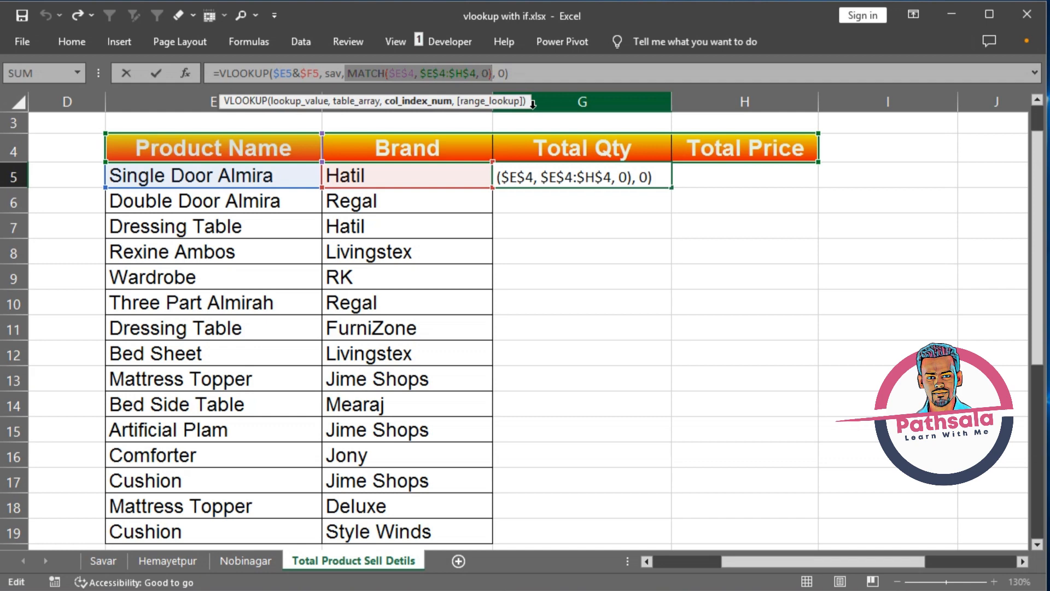
type("1")
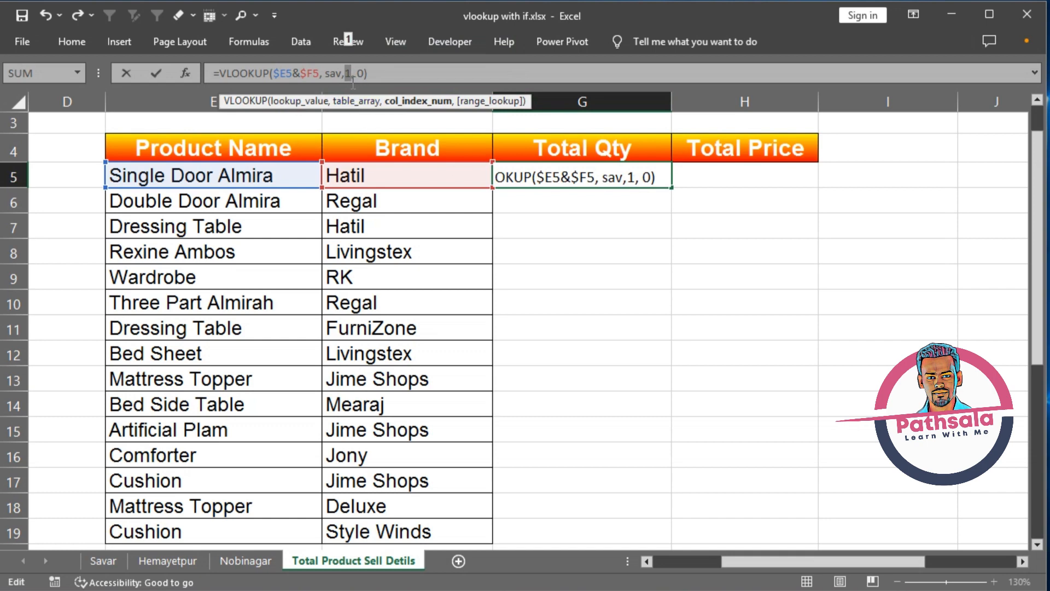
key("ctrl+z")
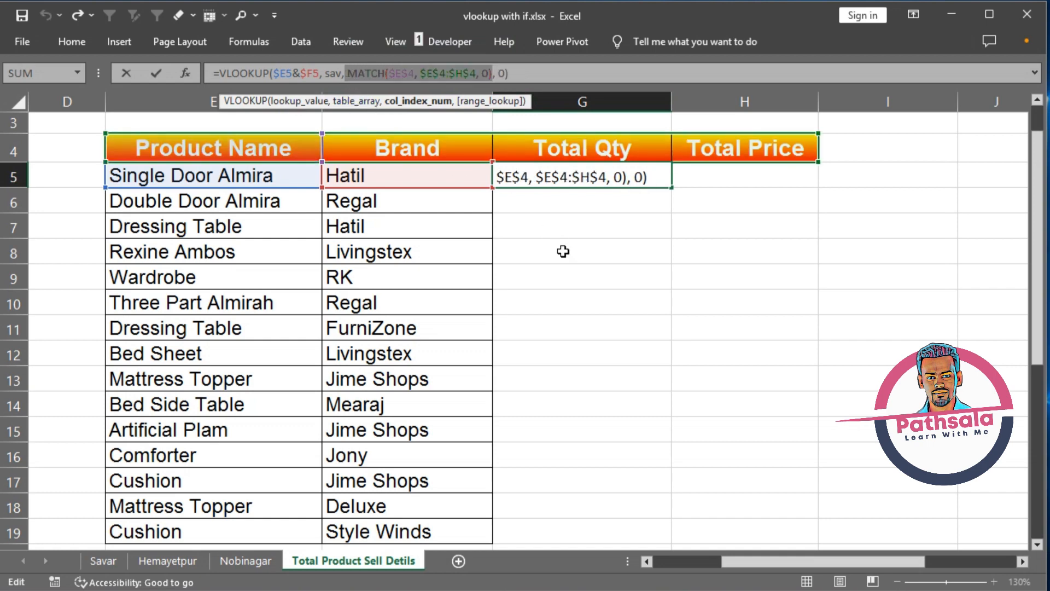
key("Return")
left_click(584, 174)
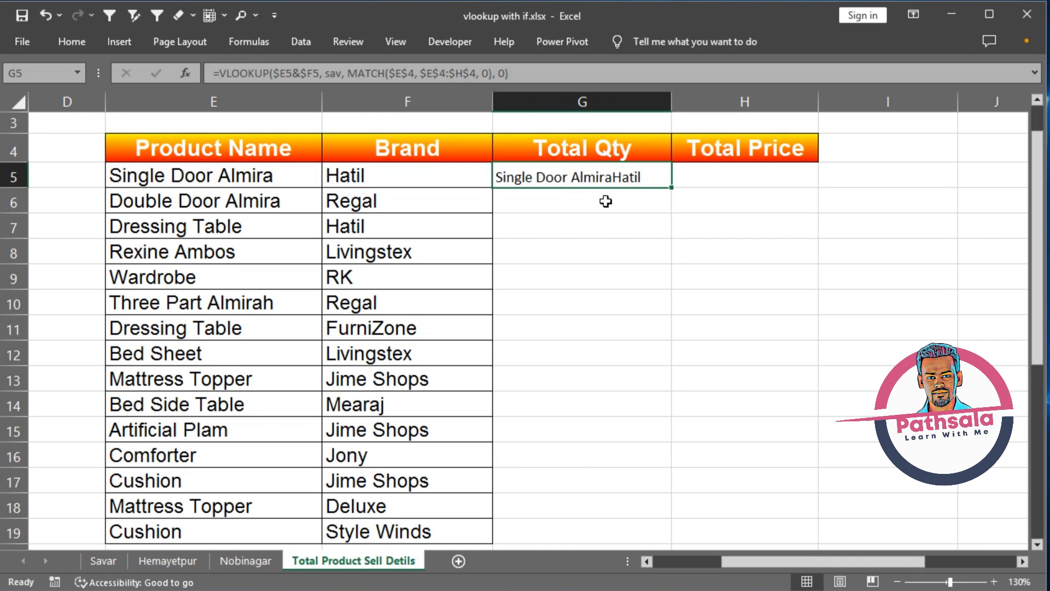
left_click(587, 150)
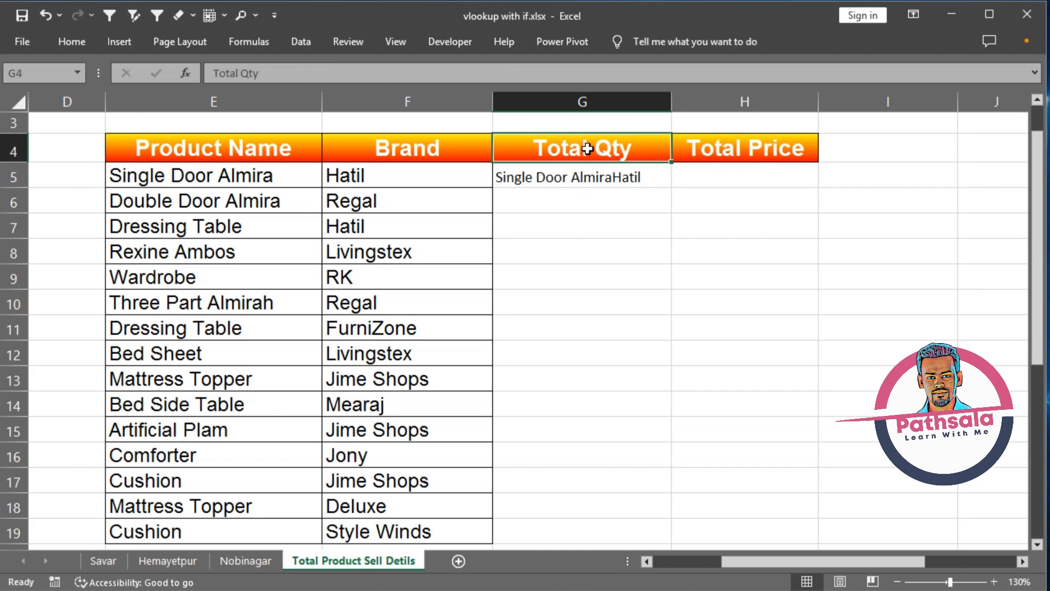
- Reopen the G5 formula for editing and insert IF( in front of the VLOOKUP to make it the logical test
left_click(600, 179)
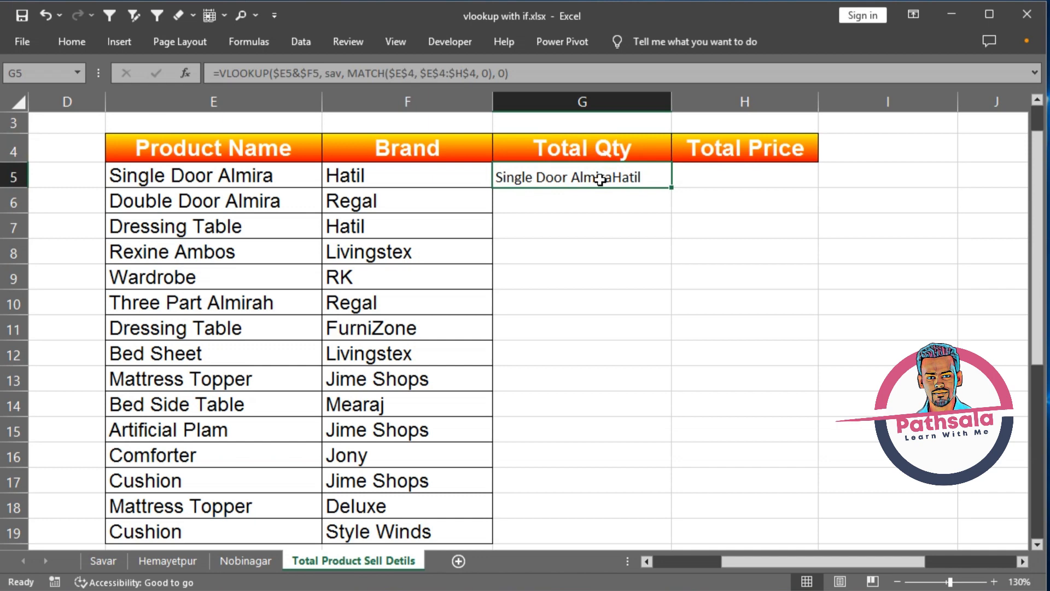
double_click(600, 178)
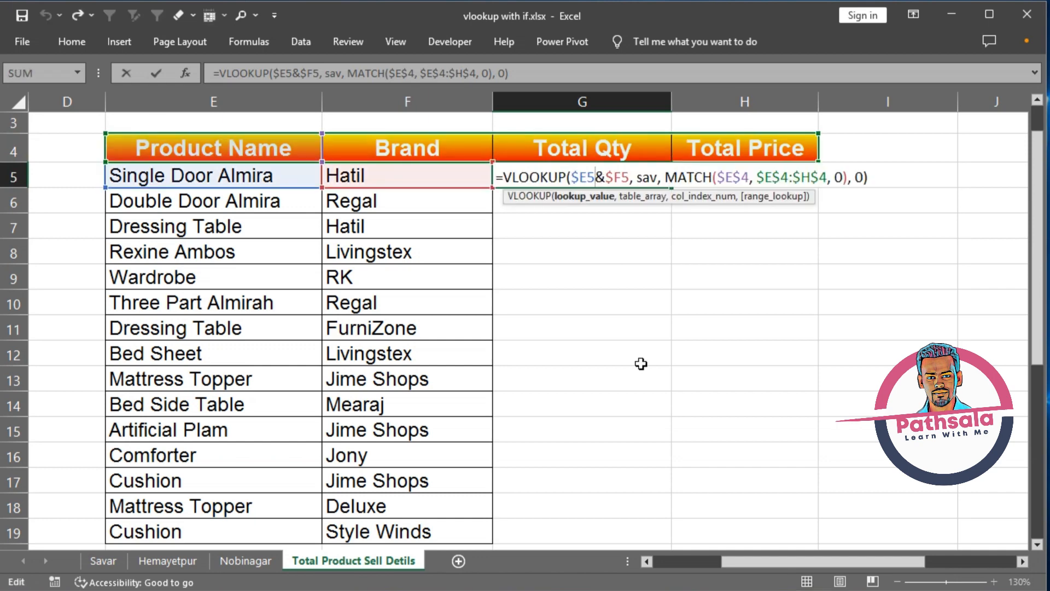
key("Home")
key("Right")
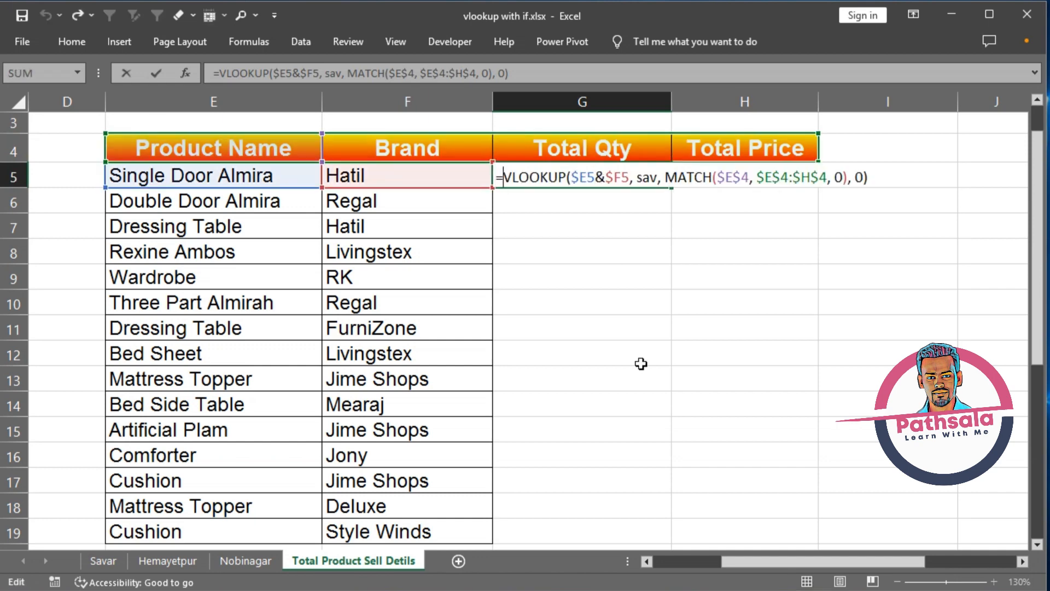
type("IF(")
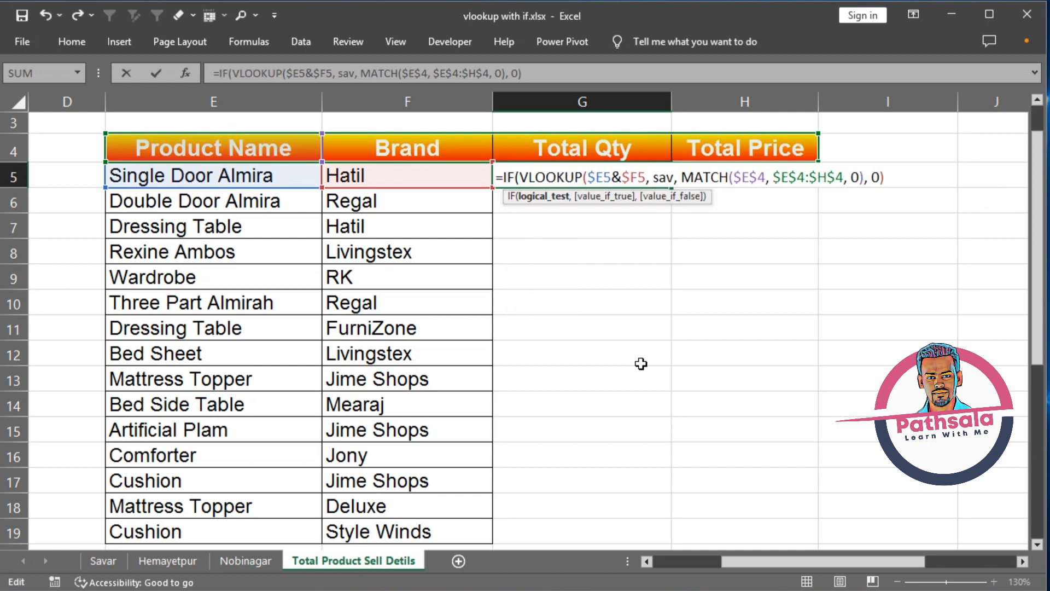
key("shift+End")
key("End")
- Complete the IF logical test in G5 by comparing the VLOOKUP result with the column-locked $E5&$F5
type("=")
left_click(244, 176)
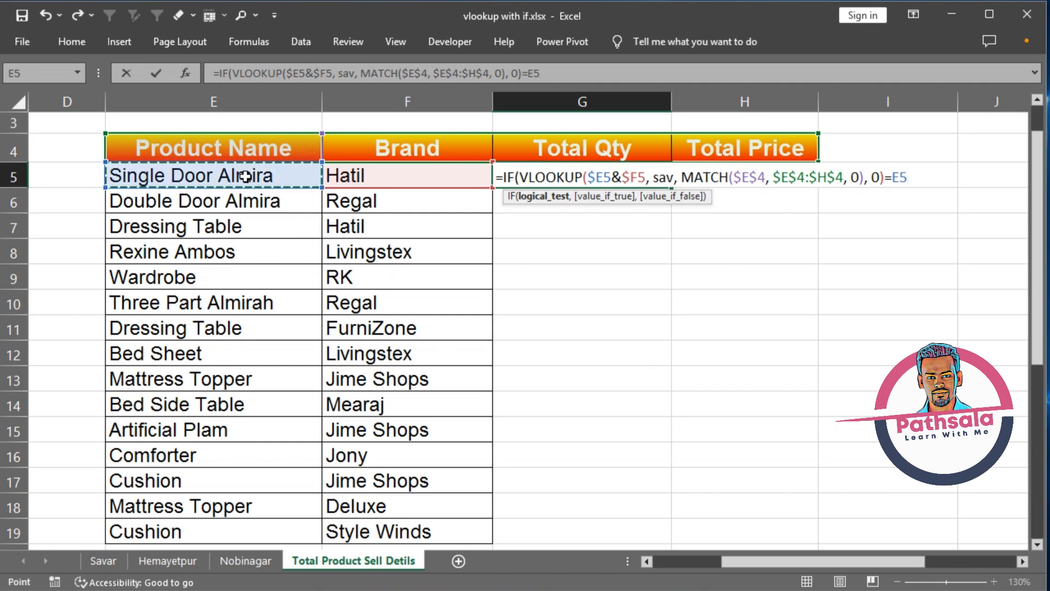
type("&")
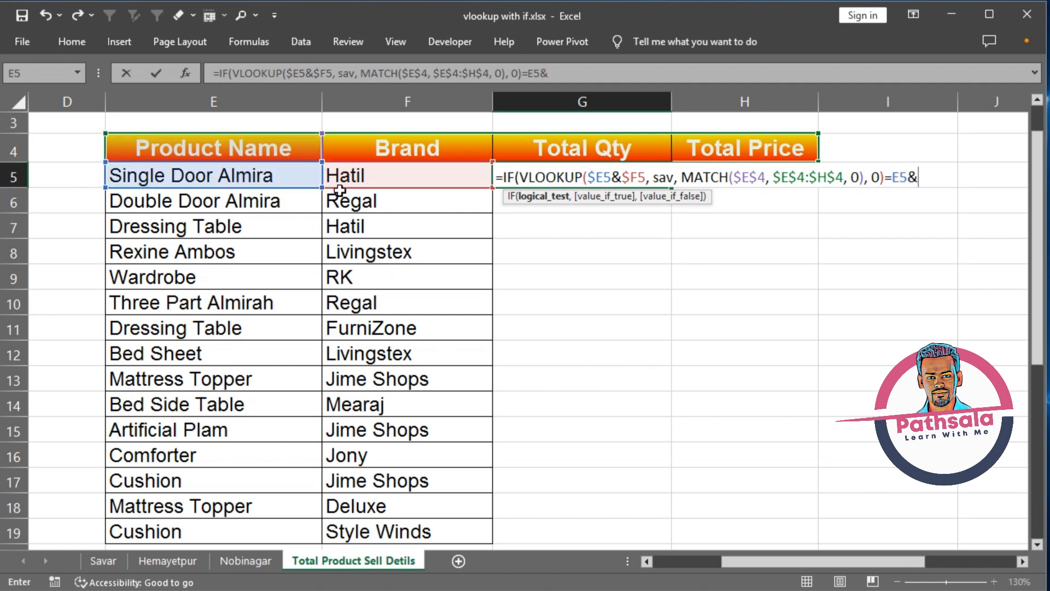
left_click(368, 176)
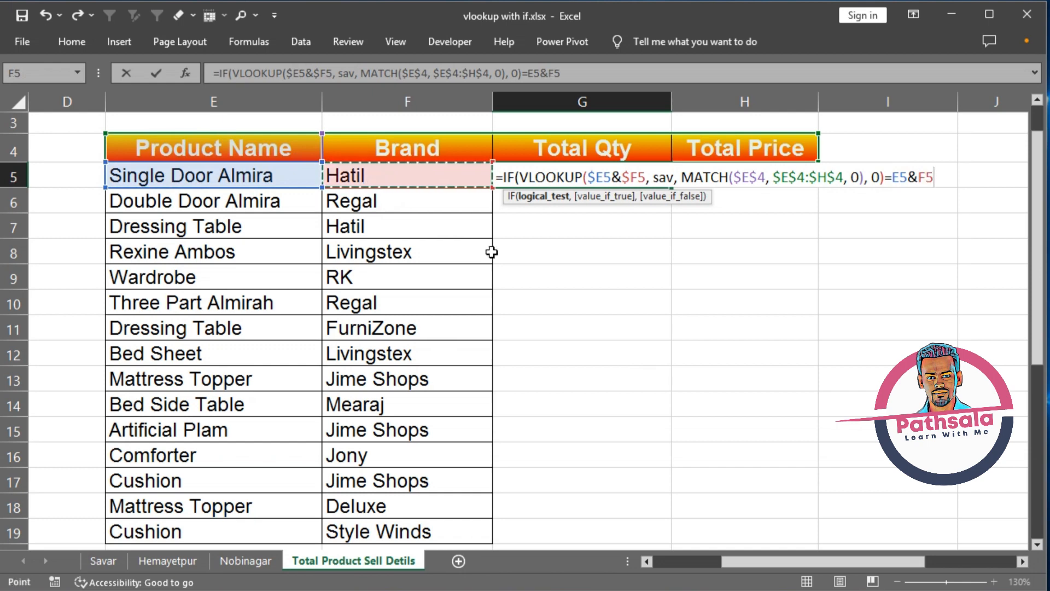
left_click(900, 175)
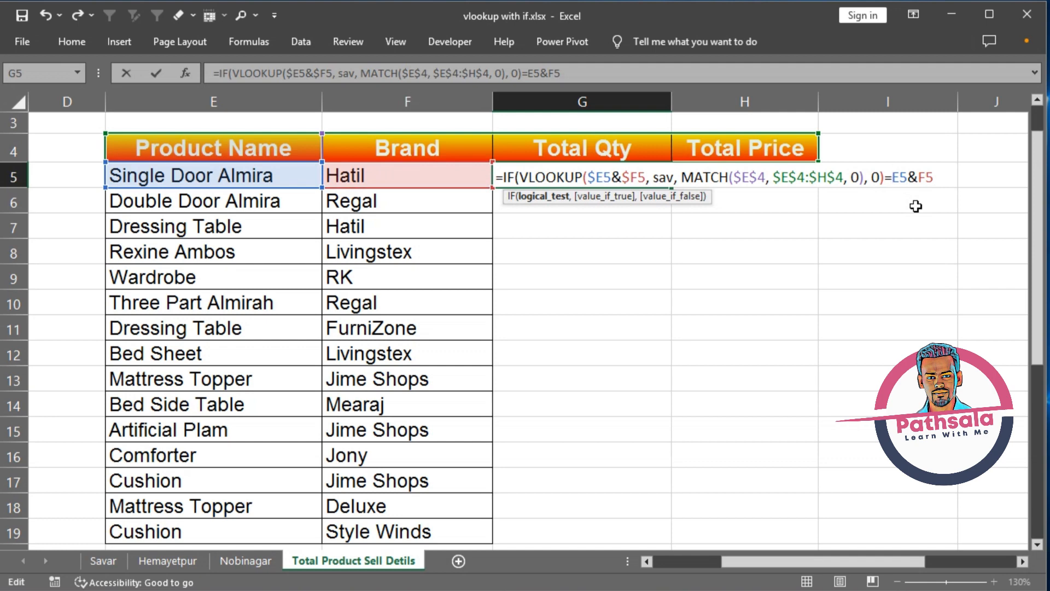
type("$E")
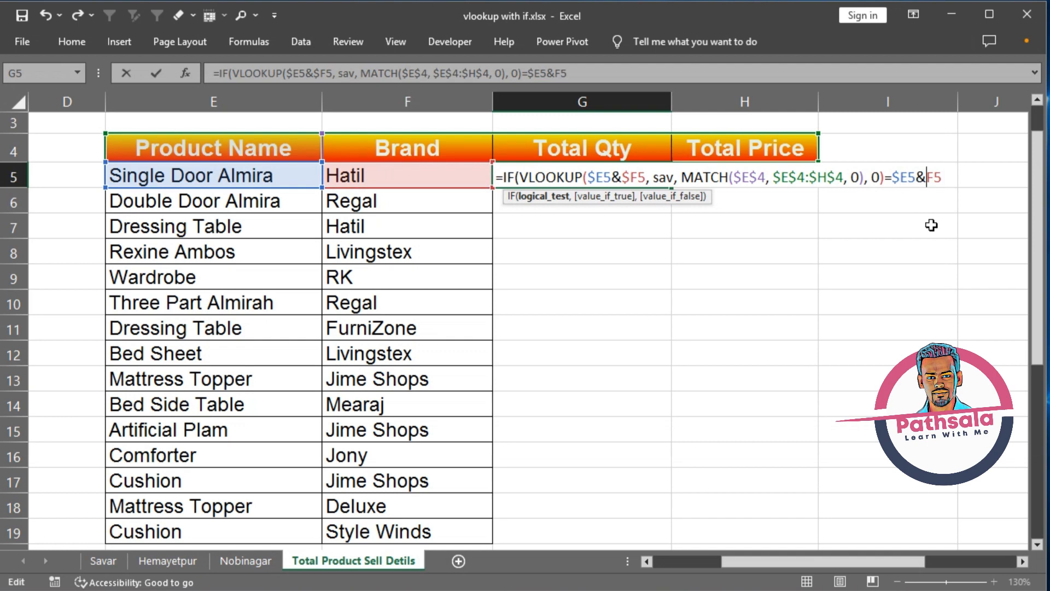
type("$")
left_click(951, 179)
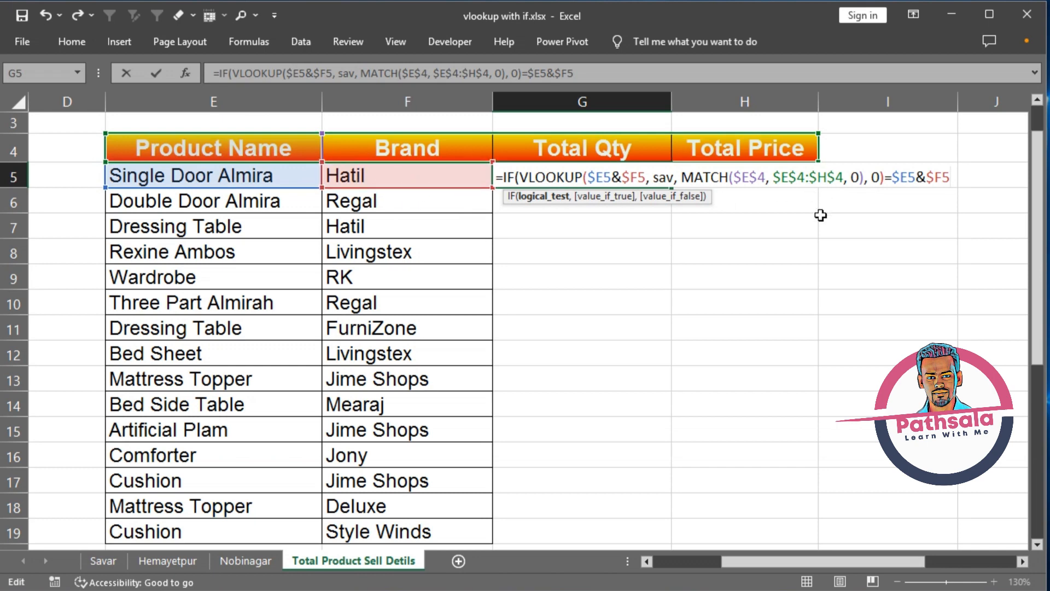
- Begin the value_if_true argument of the IF in G5 with a second VLOOKUP function
type(",")
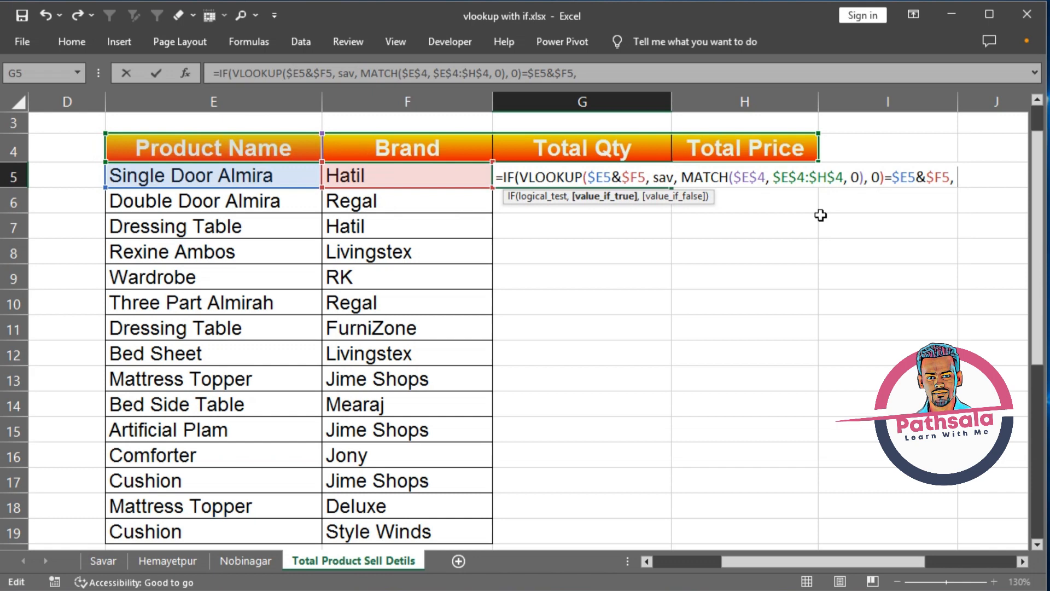
type(" val")
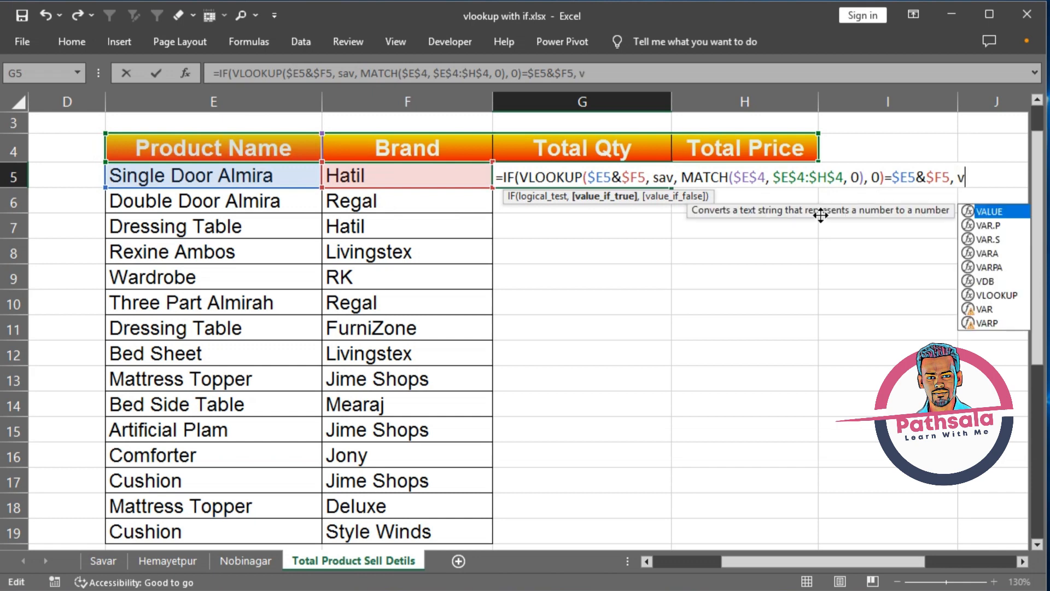
key("BackSpace")
key("BackSpace")
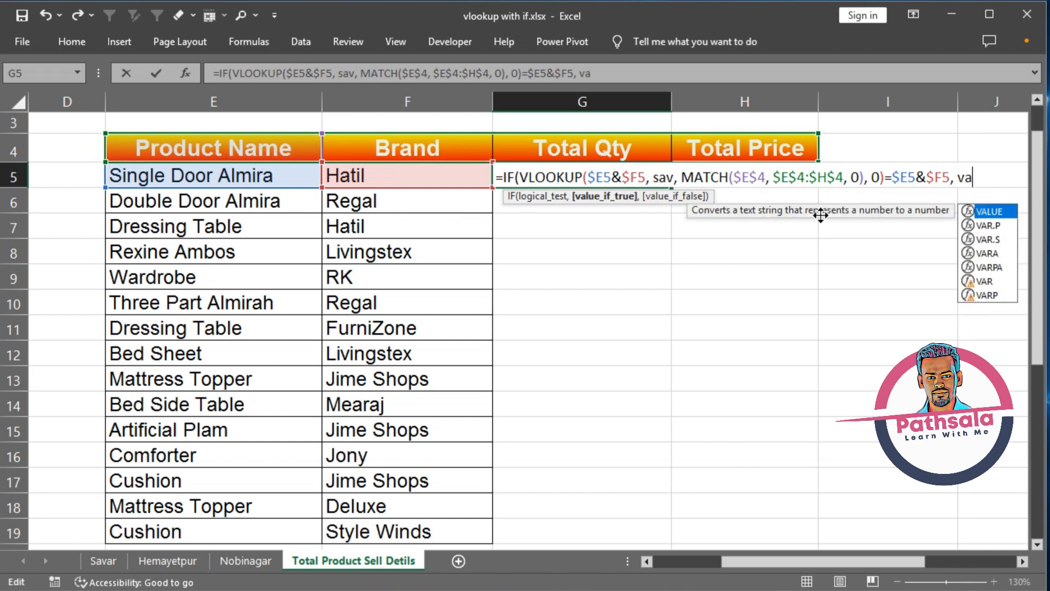
type("look")
key("Tab")
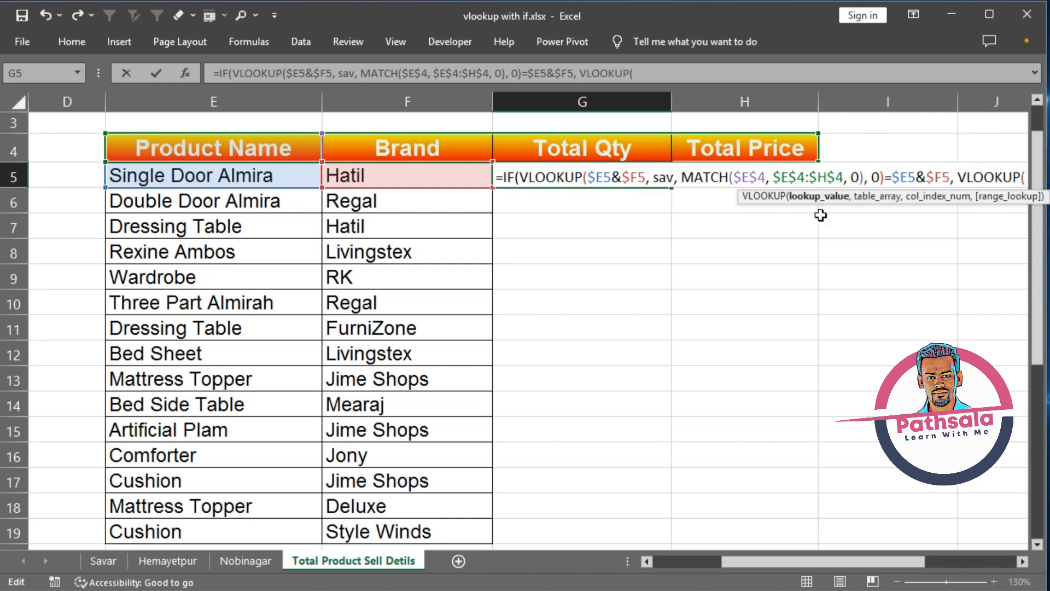
- Give the second VLOOKUP in G5 the copied $E5&$F5 as lookup value and the named range sav as table array
left_click(678, 74)
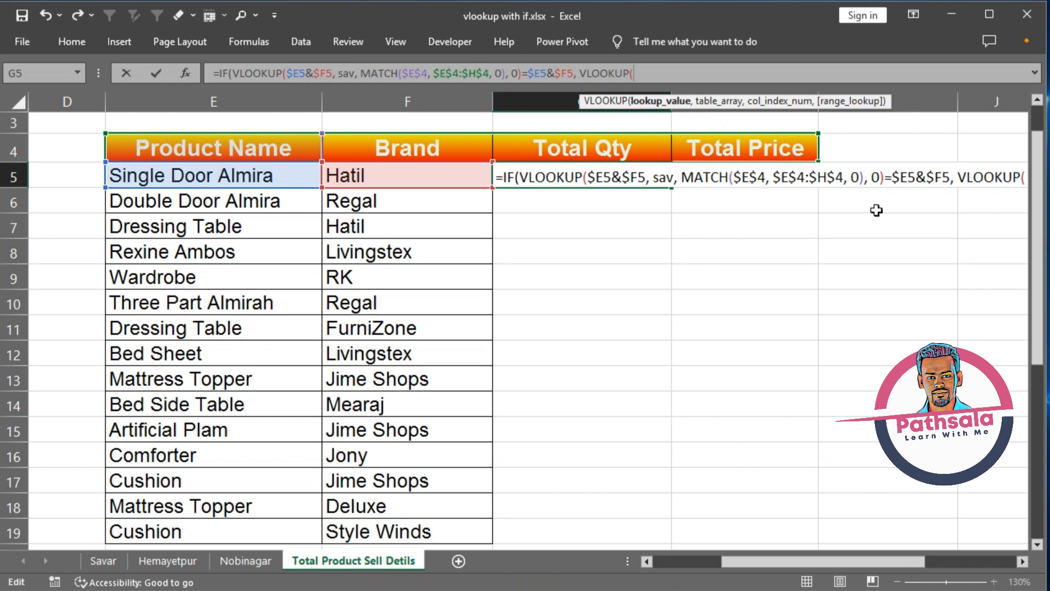
left_click_drag(892, 176, 951, 178)
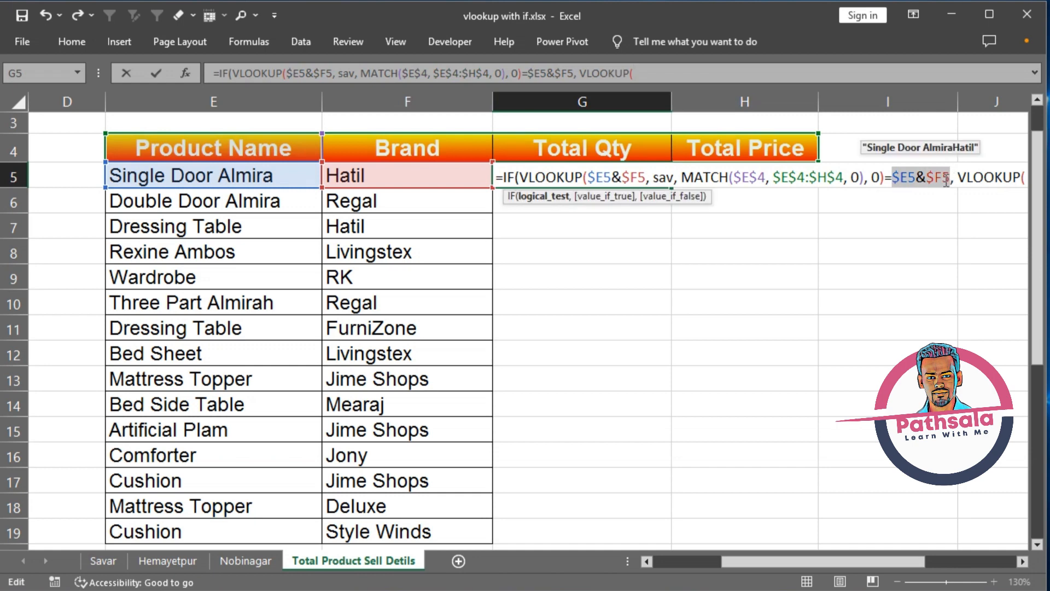
key("ctrl+c")
left_click(879, 73)
key("ctrl+v")
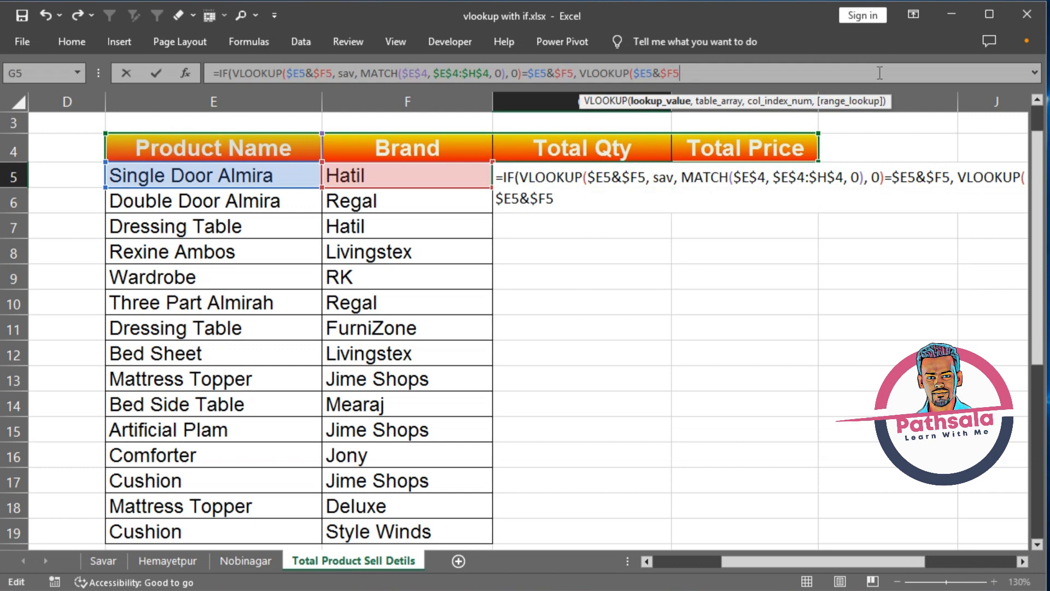
type(", sav,")
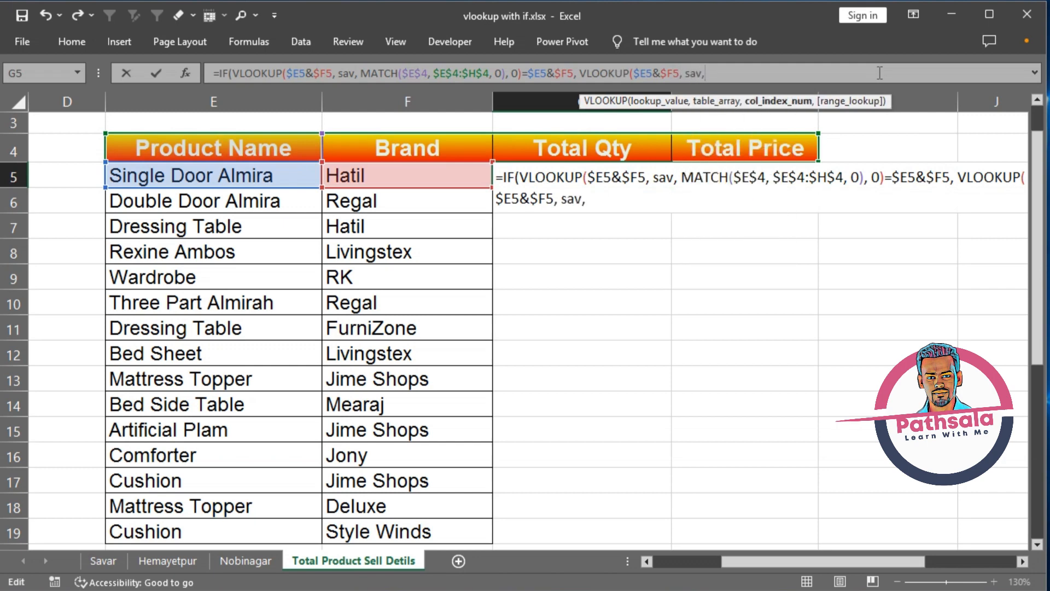
- Add a MATCH as the second VLOOKUP's column index, with the row-locked Total Qty header G$4 as lookup value
type(" matc")
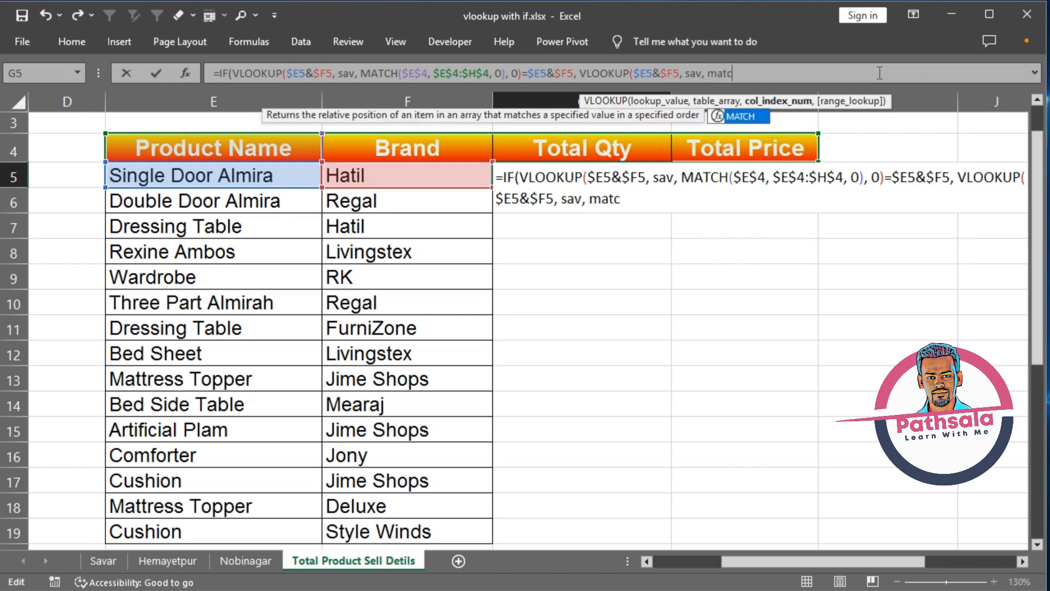
key("Tab")
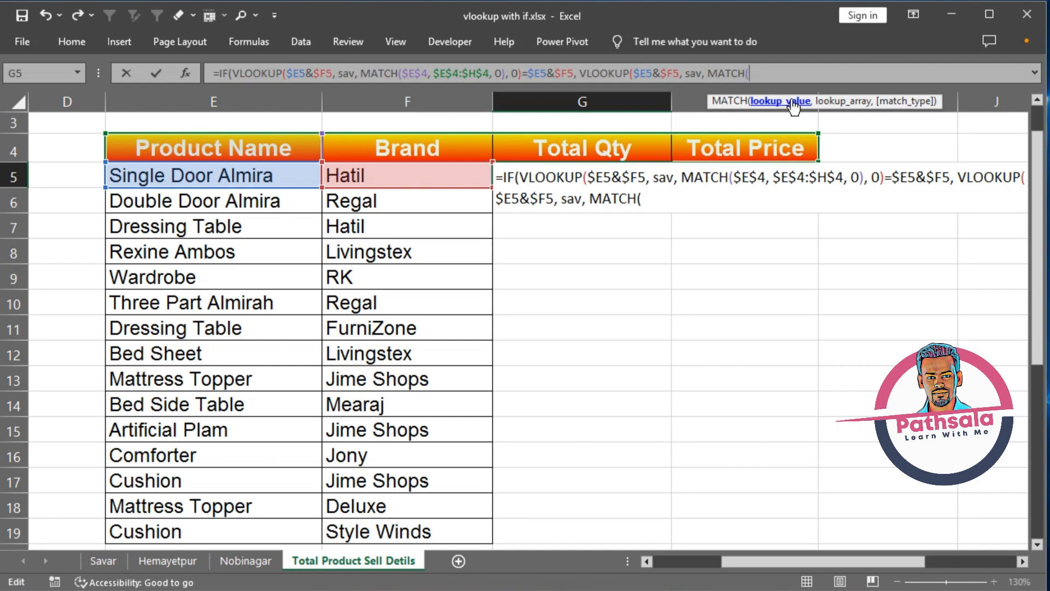
left_click(586, 149)
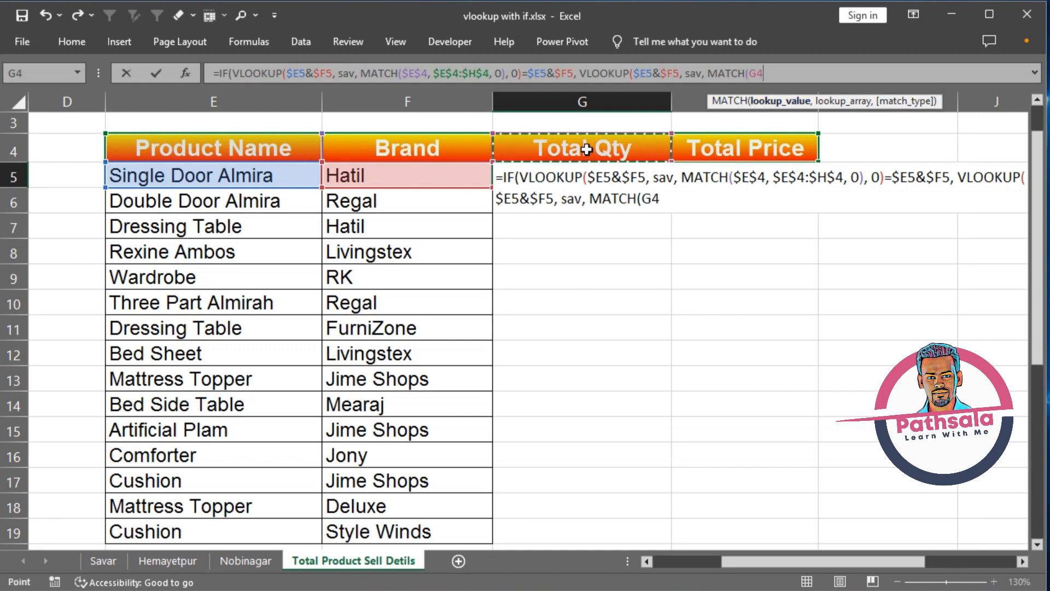
left_click(759, 73)
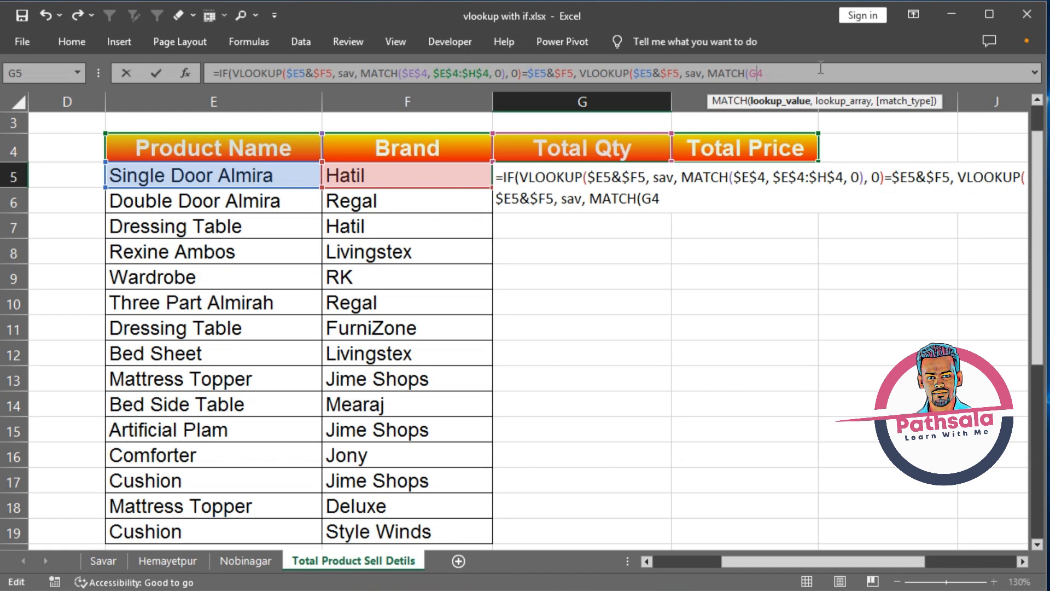
type("$")
type(",")
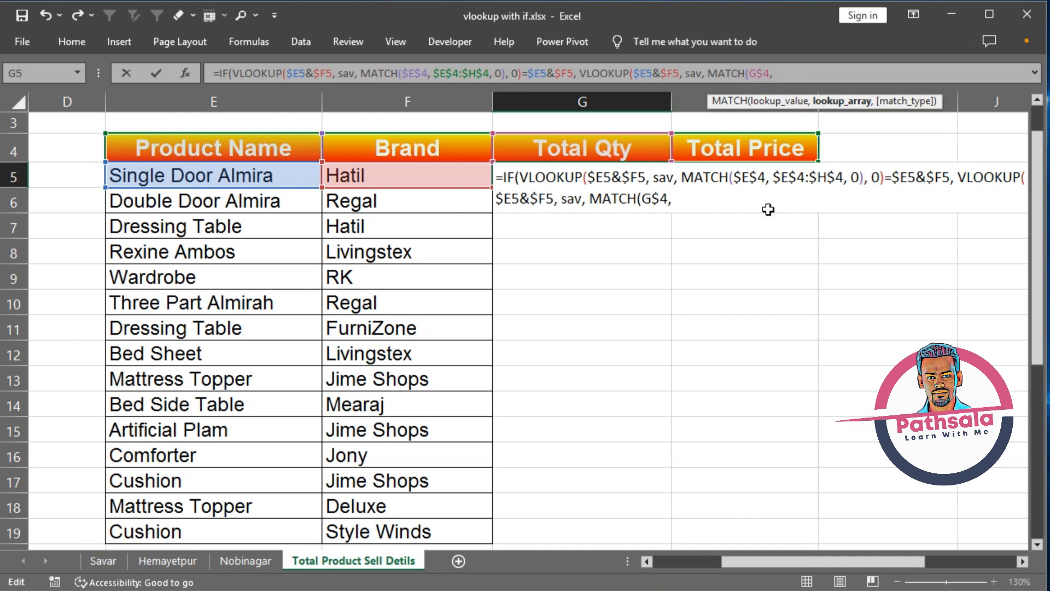
- Complete the MATCH with the absolute header range Savar!$A$5:$F$5 as lookup array and match type 0
left_click(109, 563)
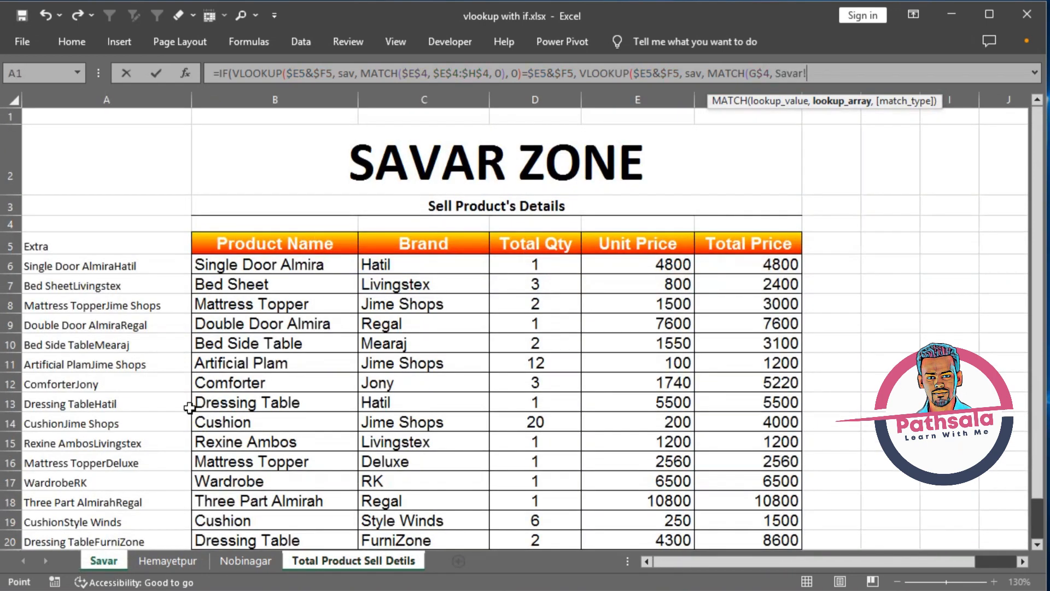
left_click_drag(105, 245, 754, 245)
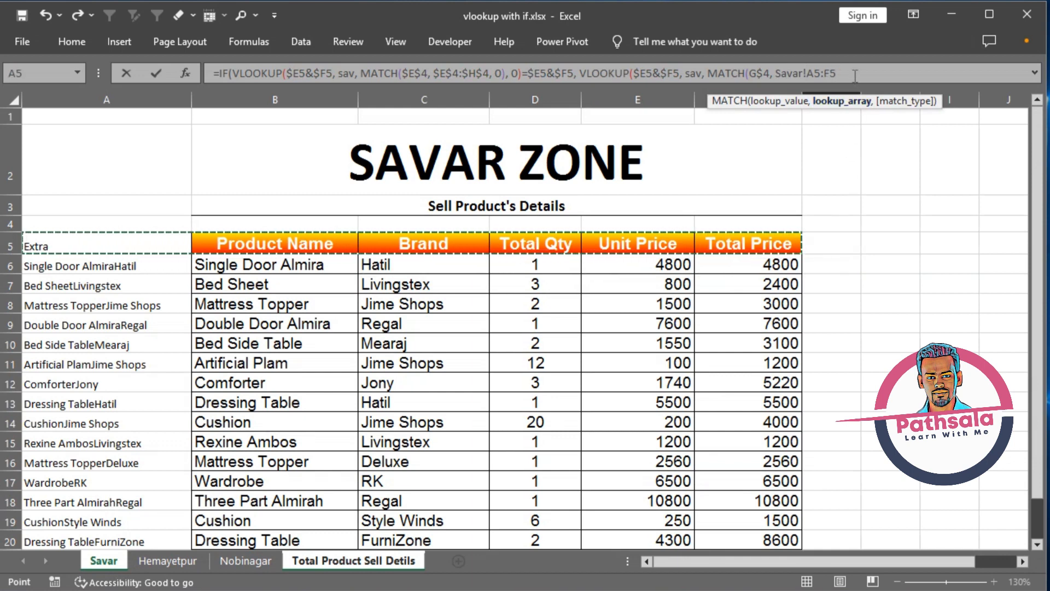
key("F4")
type(",")
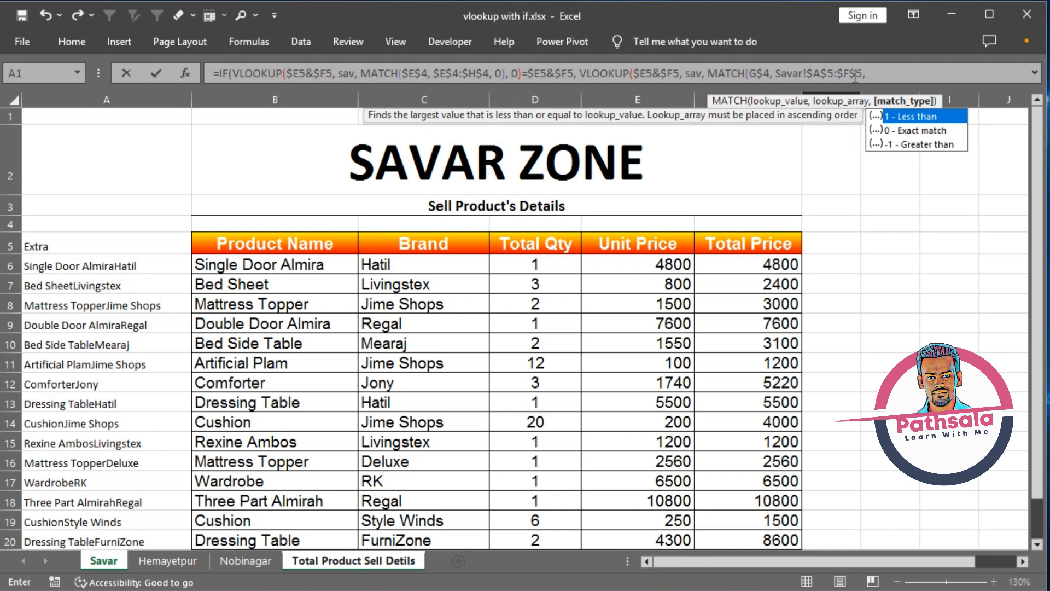
type(" 0")
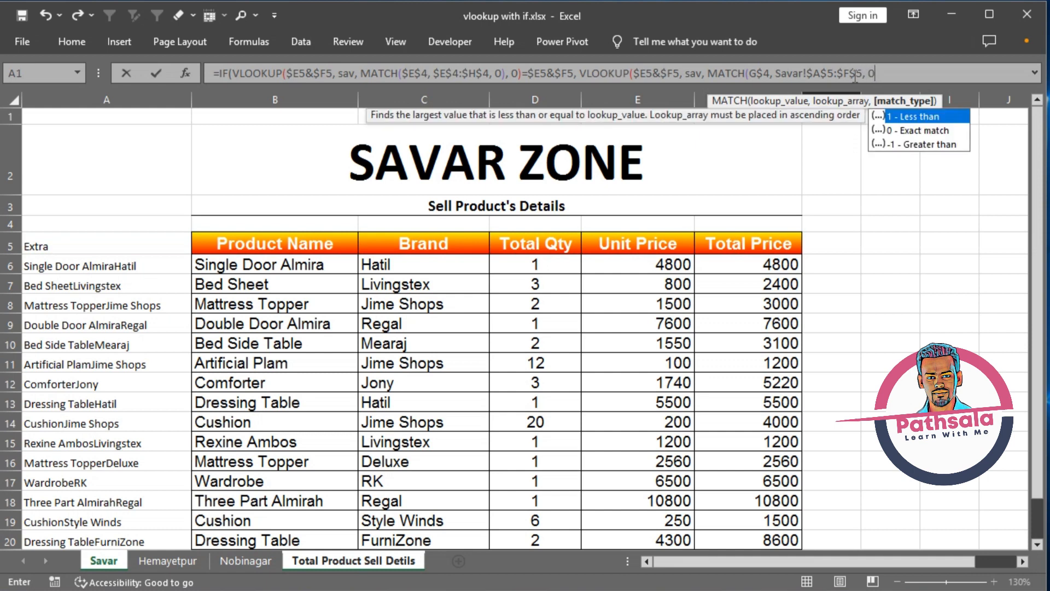
type(")")
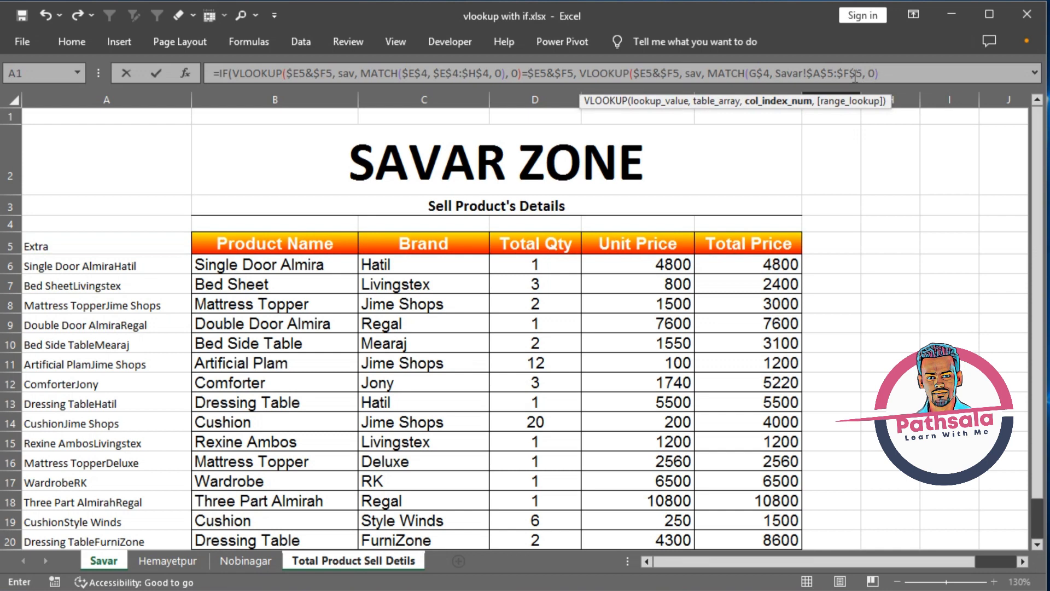
- Finish the G5 formula with range lookup 0 for the second VLOOKUP and 0 as the IF's value_if_false, and enter it
type(",")
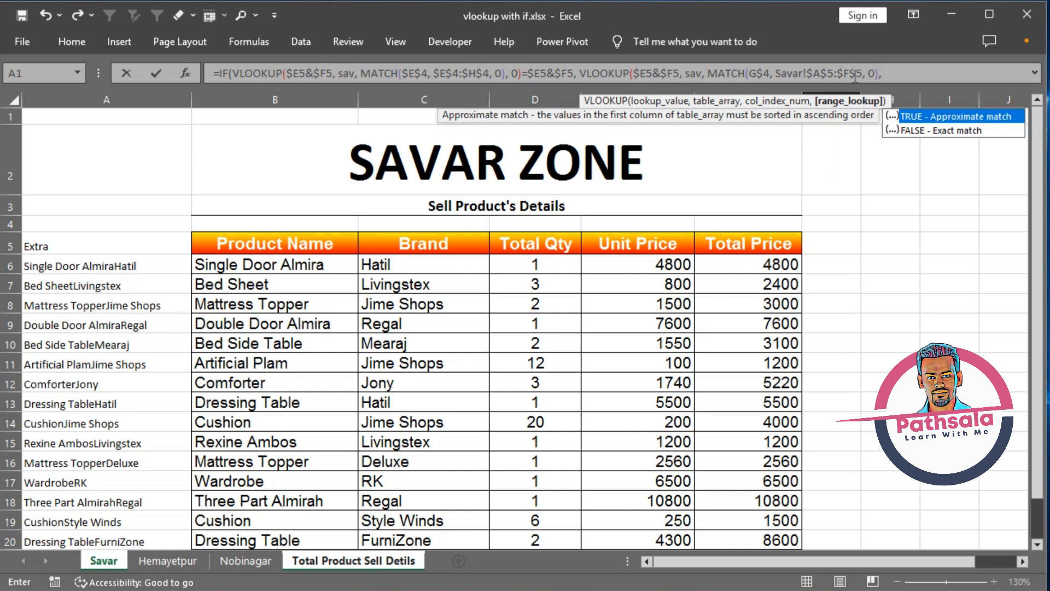
type(" 0")
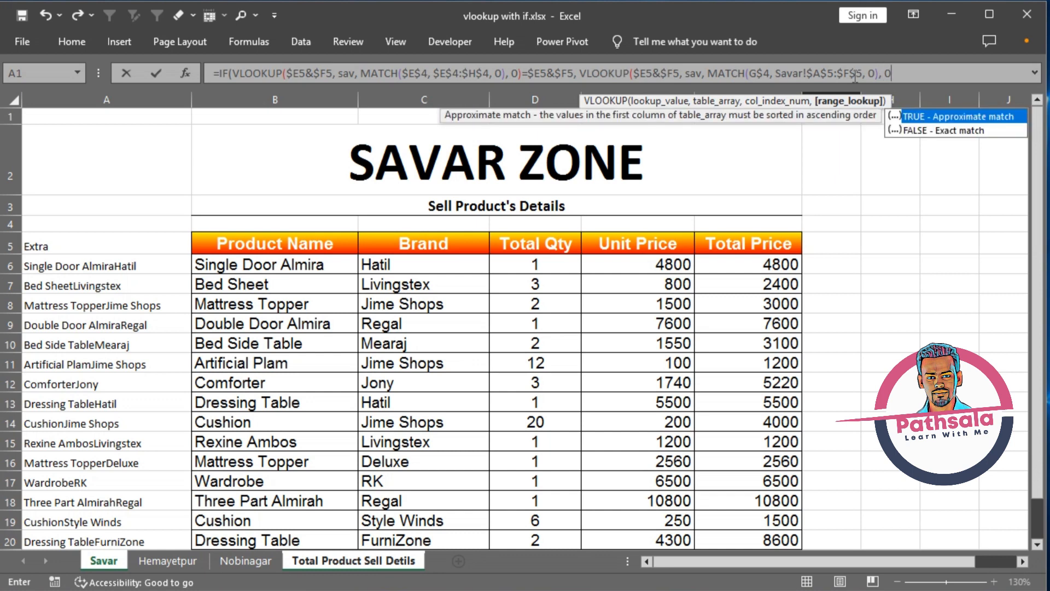
type(")")
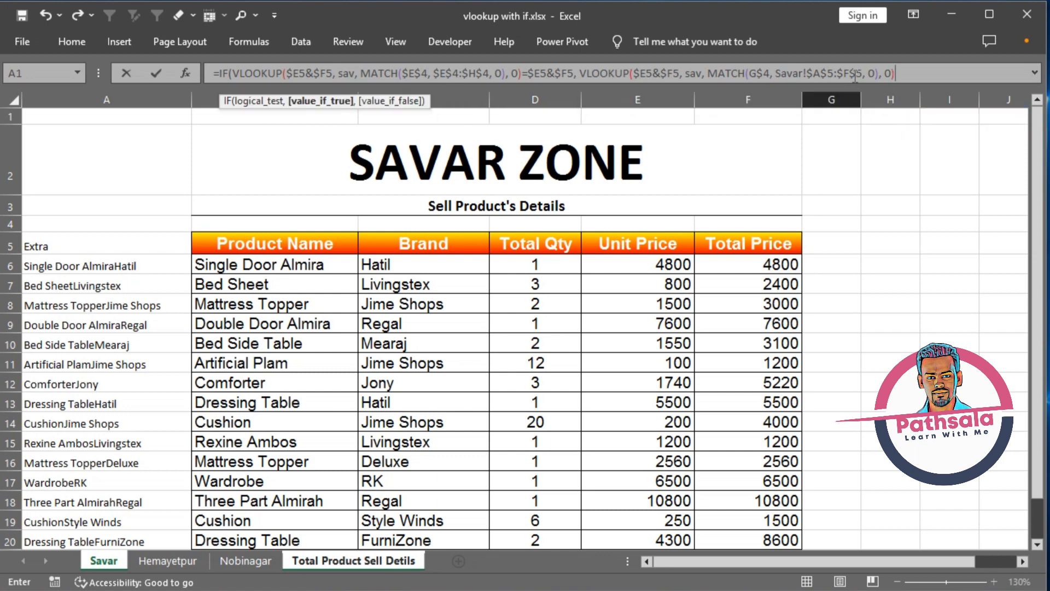
type(", 0)")
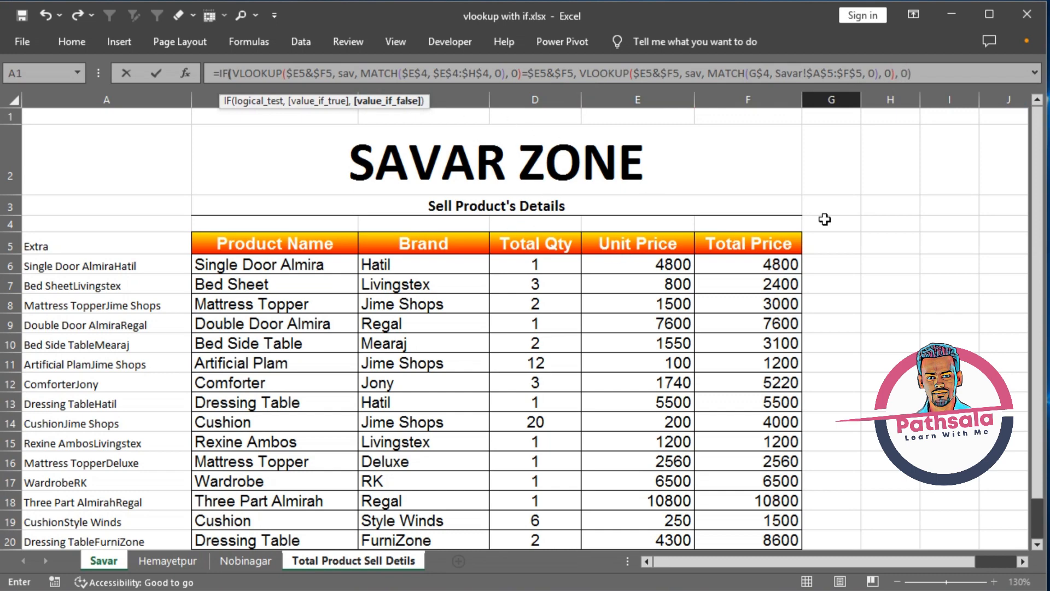
key("Return")
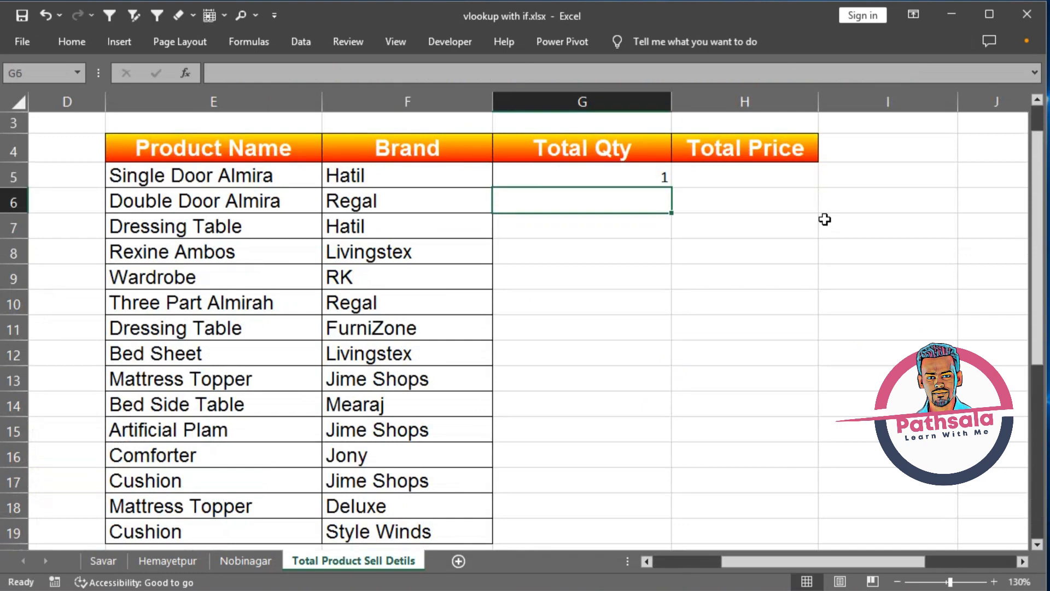
- Compare the G5 result with the Single Door Almira Hatil quantity in D6 of the Savar sheet
key("Up")
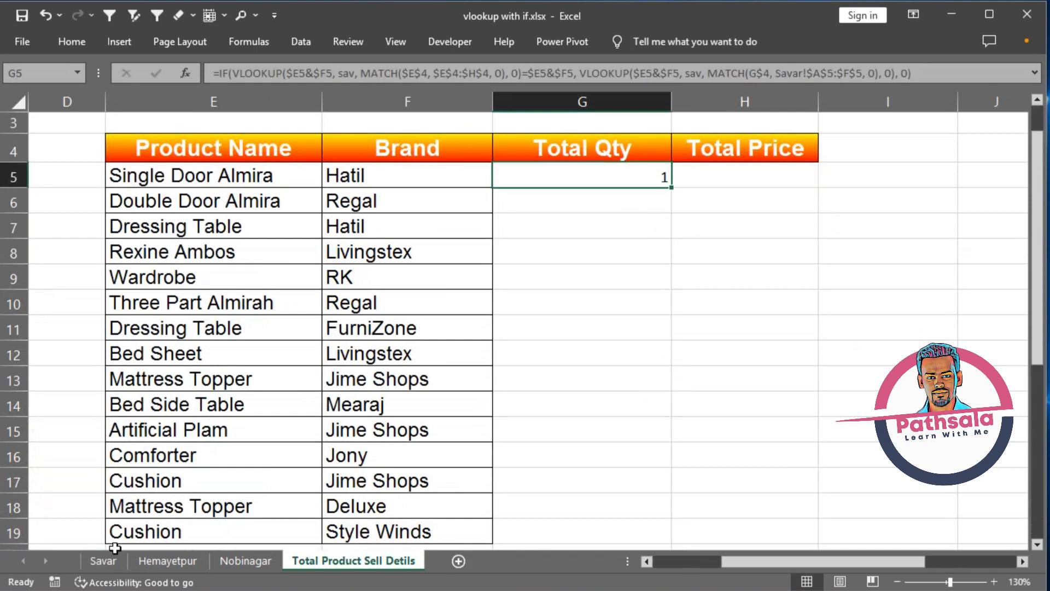
left_click(104, 561)
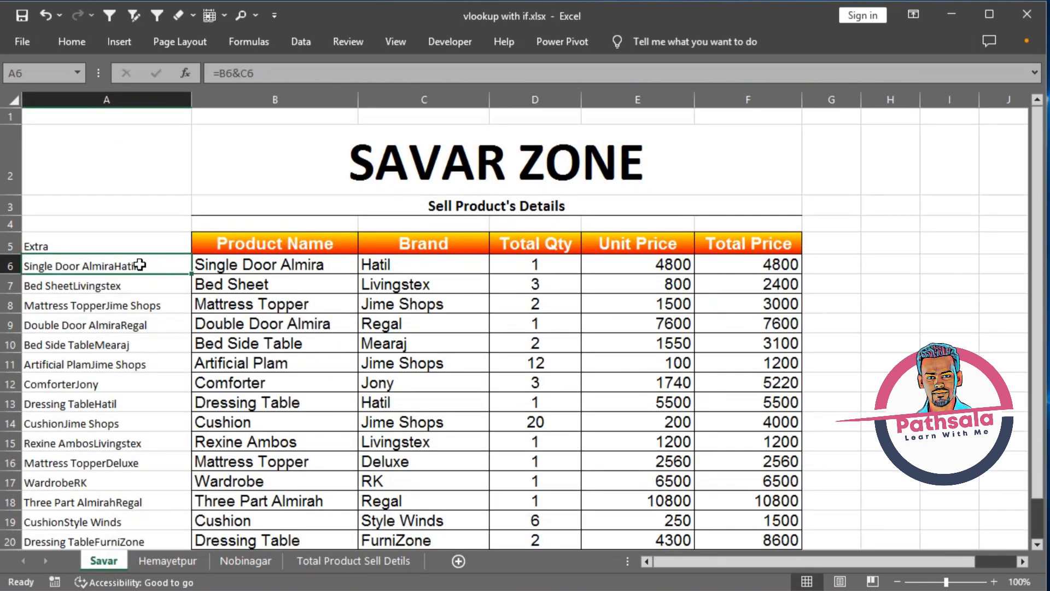
left_click_drag(249, 265, 382, 267)
left_click(519, 266)
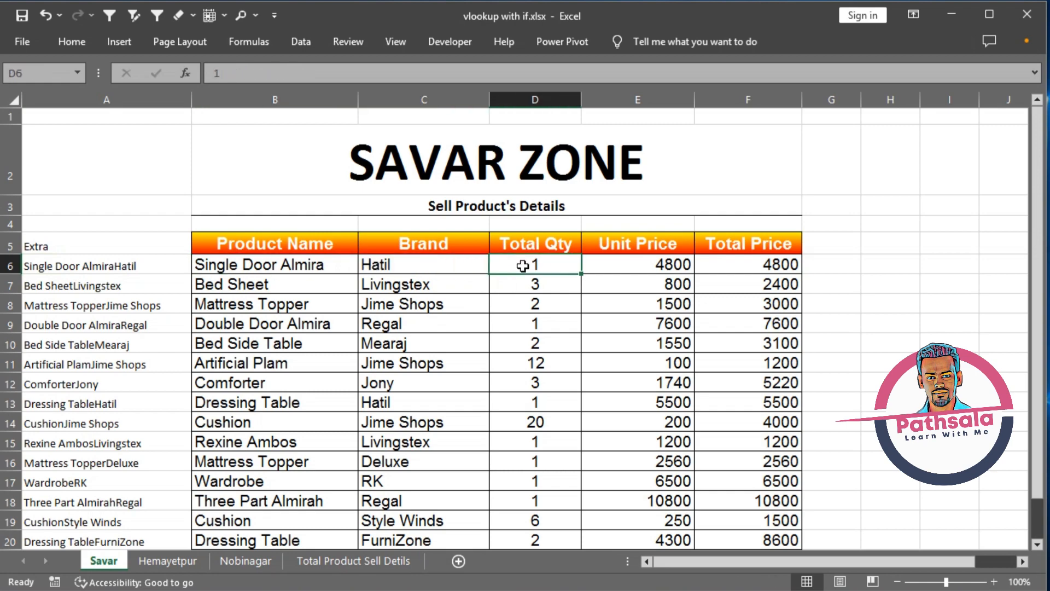
left_click(376, 561)
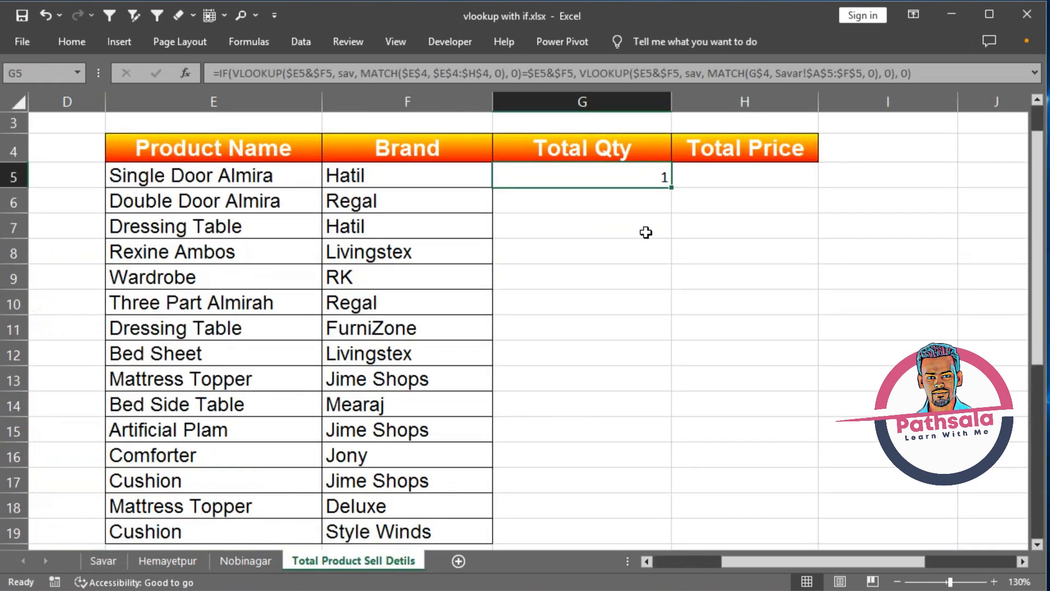
- Fill the G5 formula across to H5 and check the result against the total price in F6 of the Savar sheet
left_click_drag(671, 188, 754, 172)
left_click(777, 180)
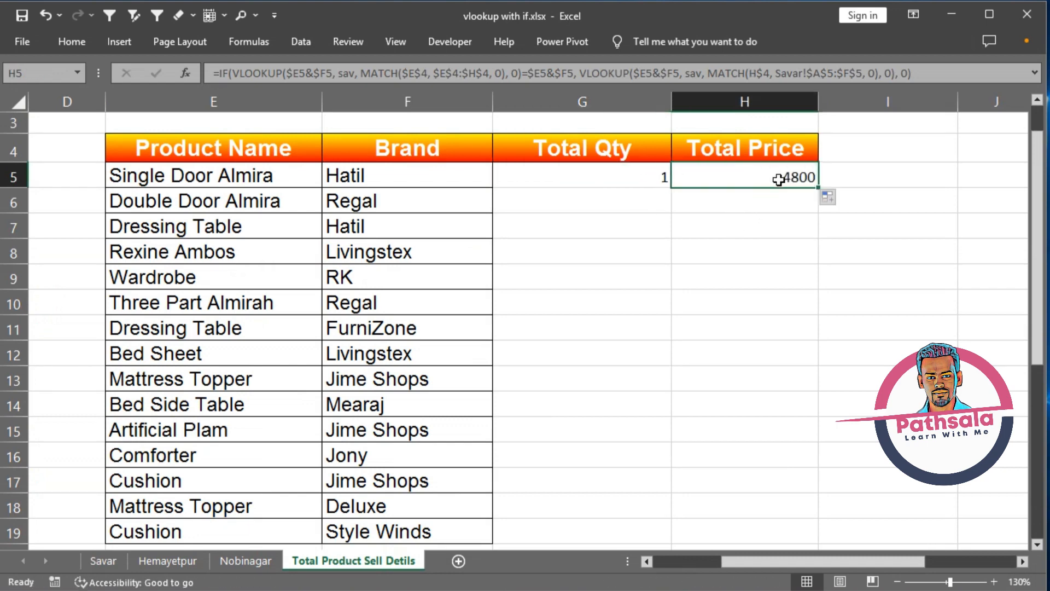
left_click(102, 560)
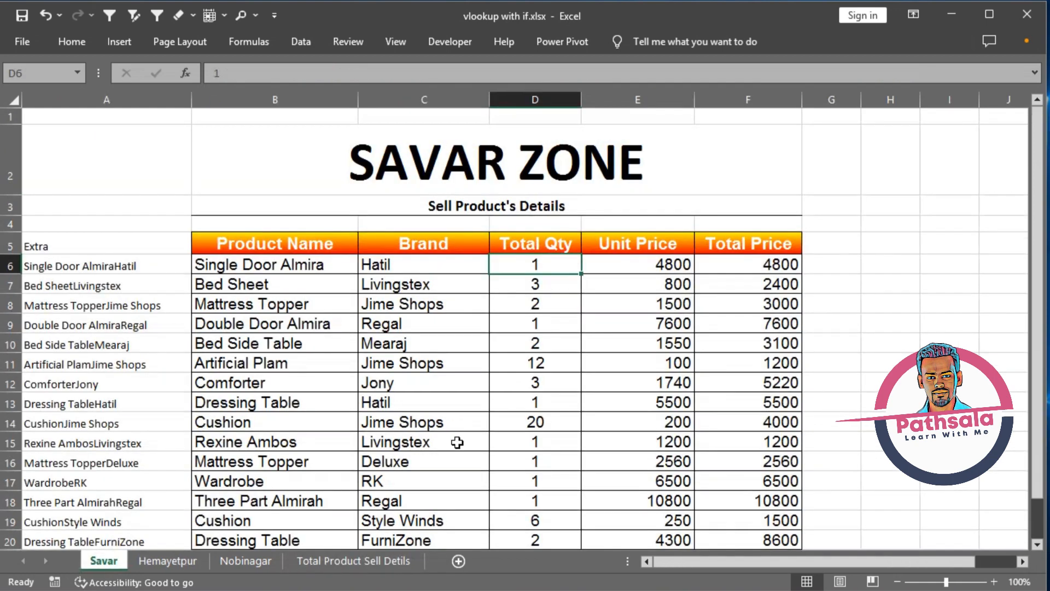
left_click(768, 262)
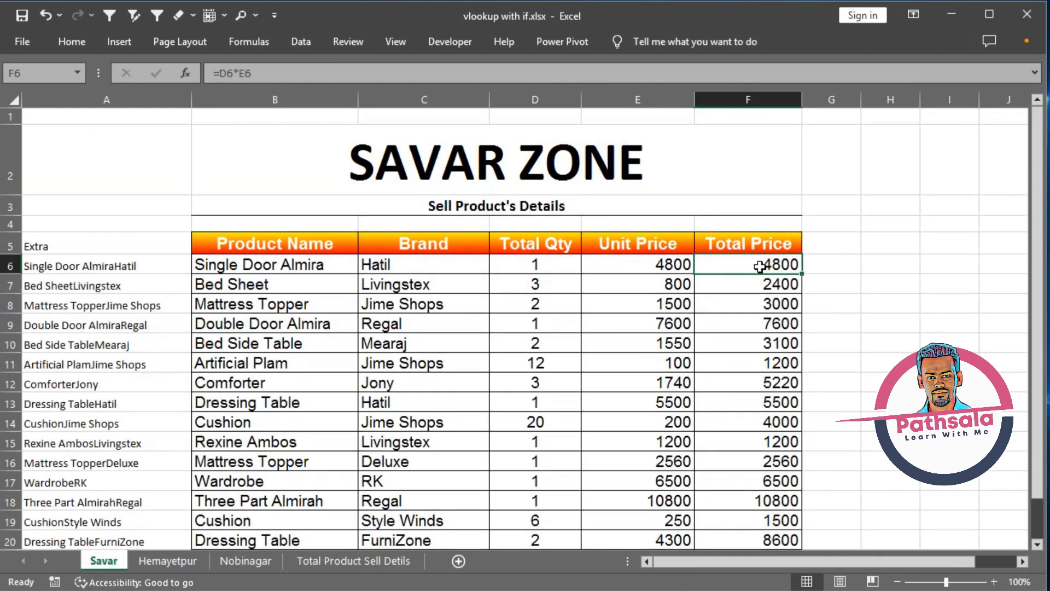
left_click(351, 560)
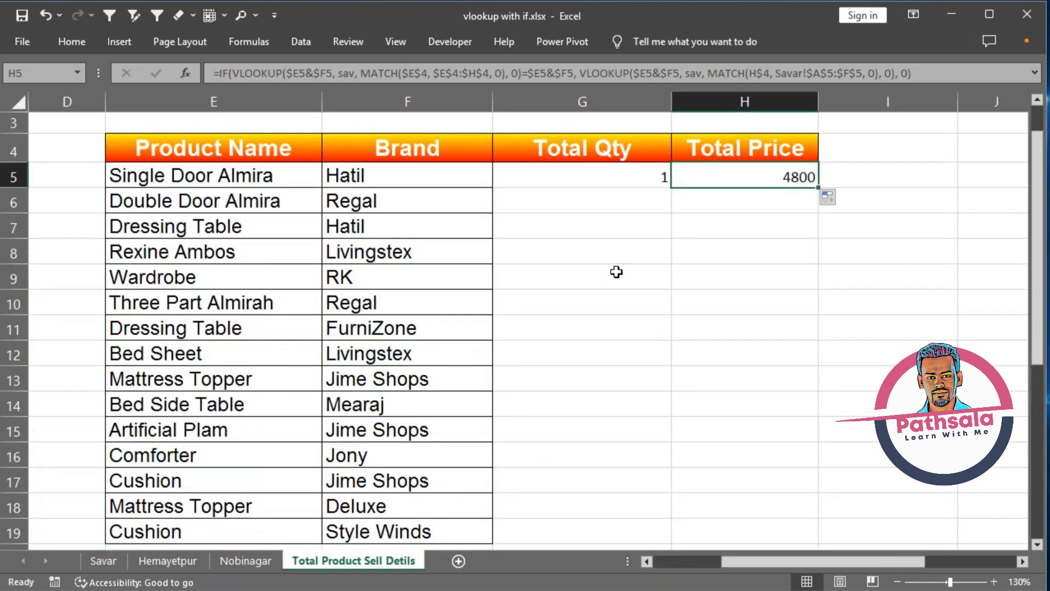
- Clear the combined product-and-brand key in A6 of the Savar sheet to test the G5 formula
left_click(602, 185)
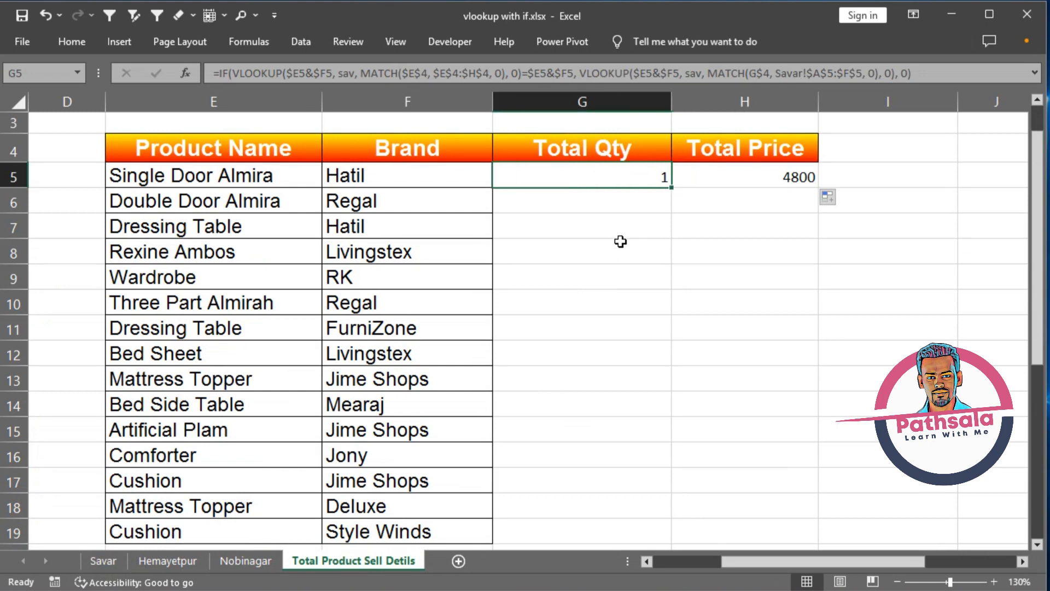
left_click(99, 561)
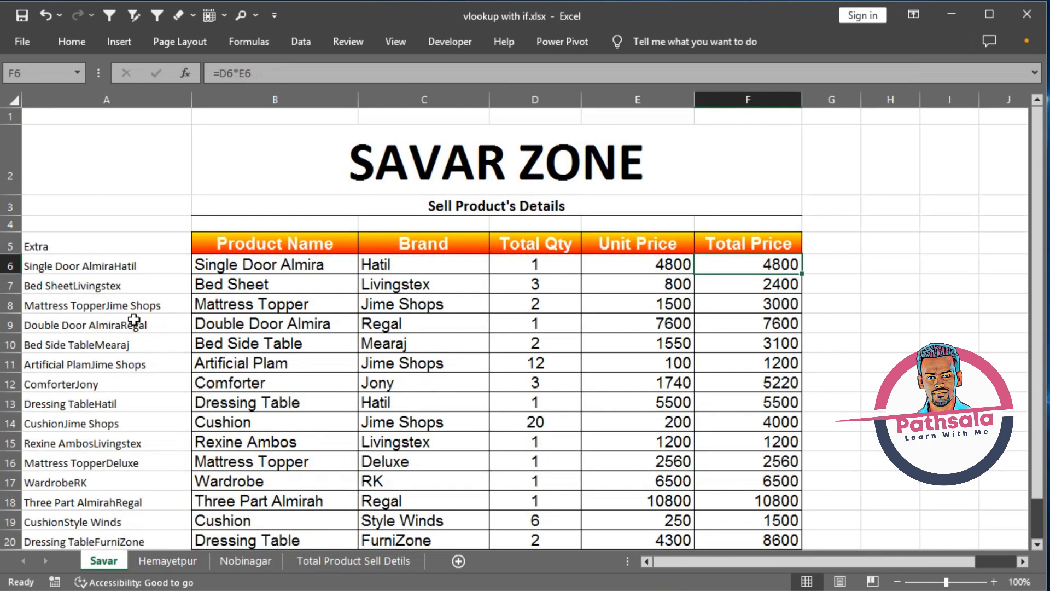
left_click(115, 269)
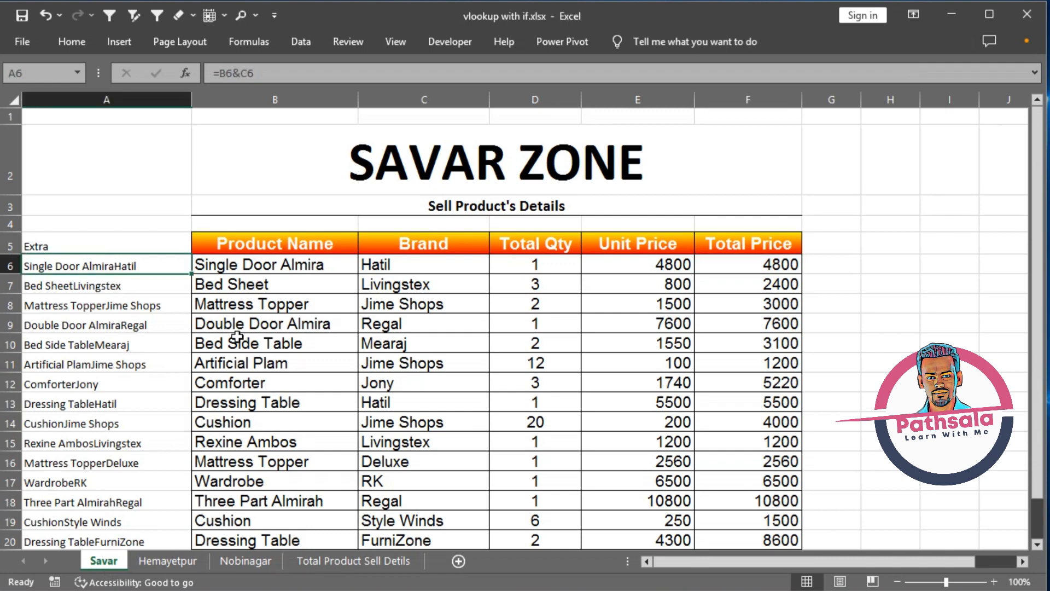
key("Delete")
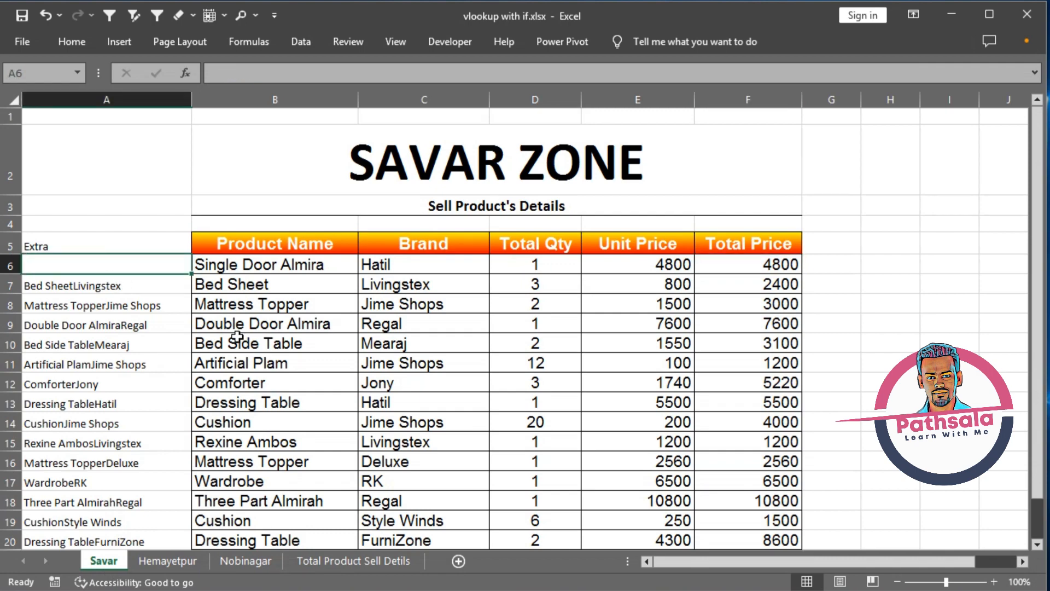
- Wrap the G5 formula on the Total Product Sell Detils sheet in IFERROR with 0 as value_if_error
left_click(353, 560)
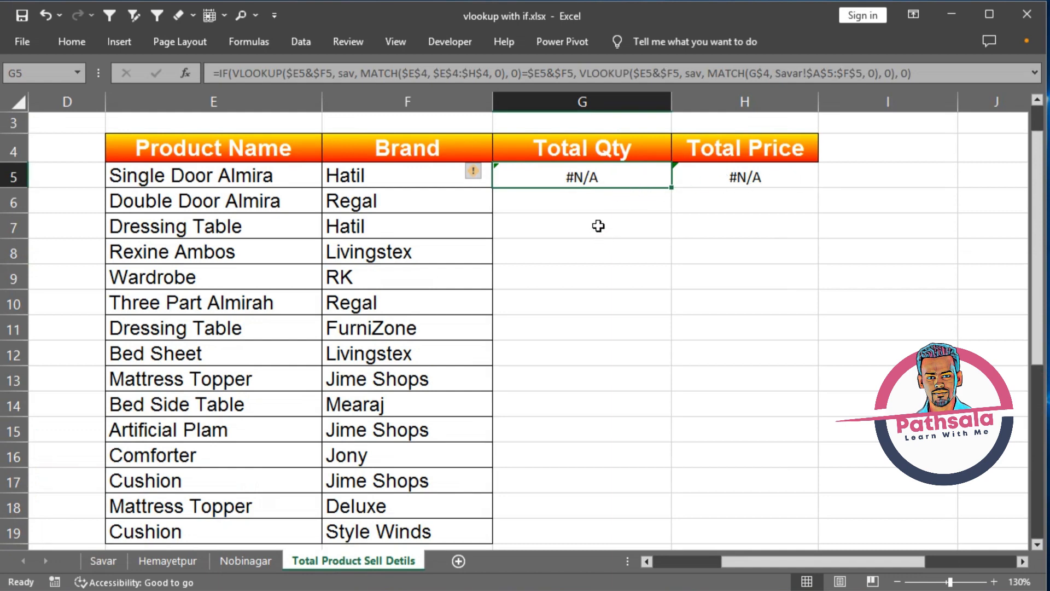
left_click(219, 71)
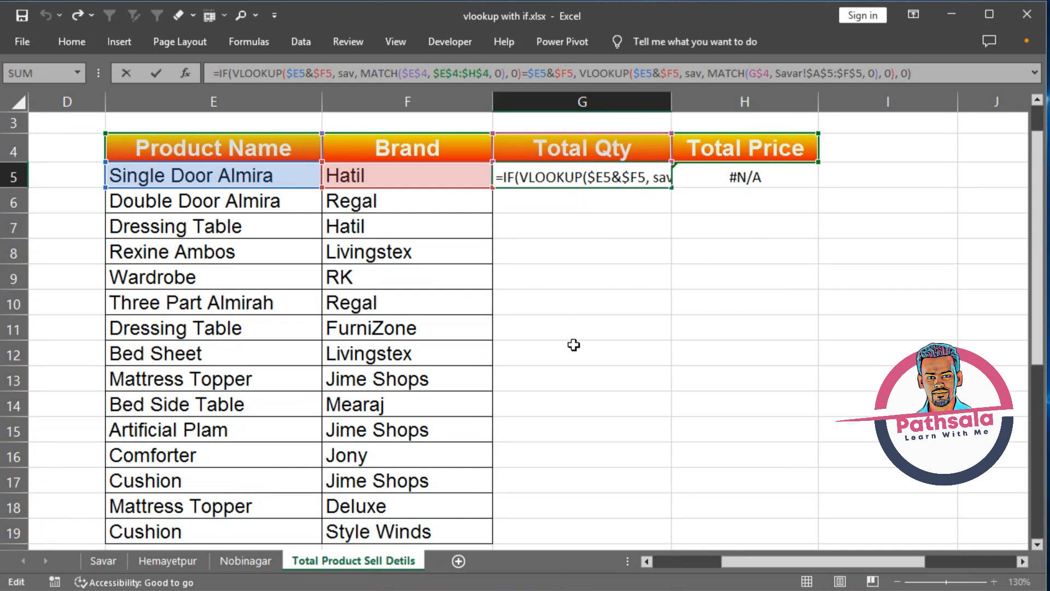
type("I")
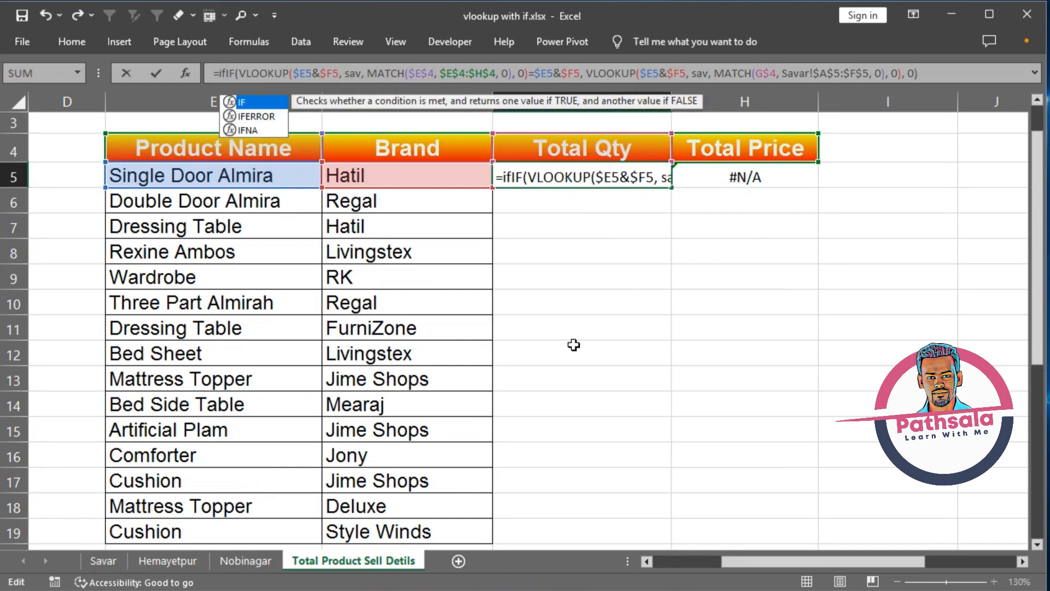
key("Down")
key("Tab")
key("shift+End")
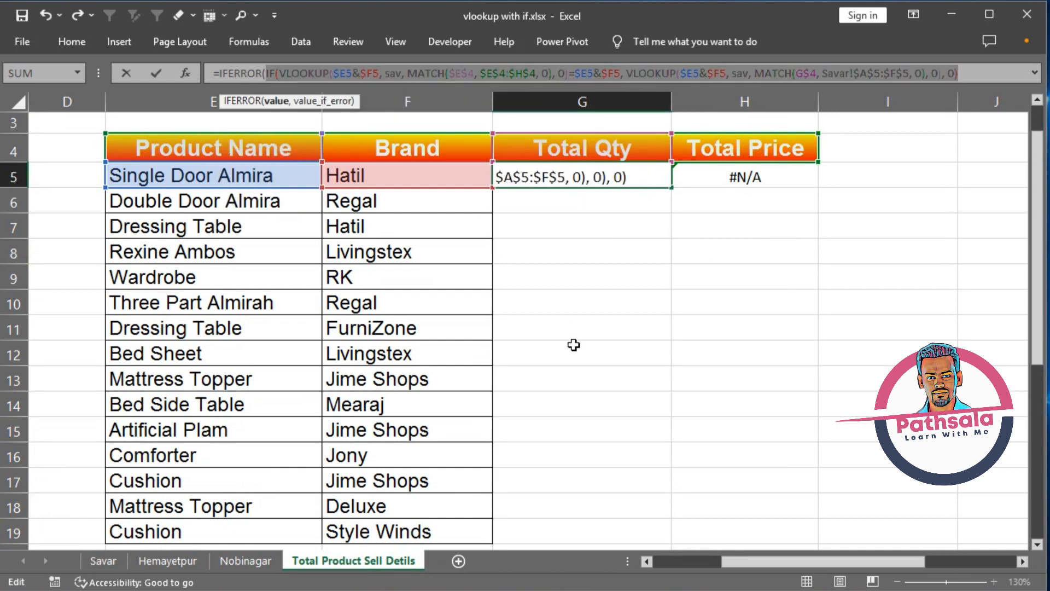
key("End")
type(",")
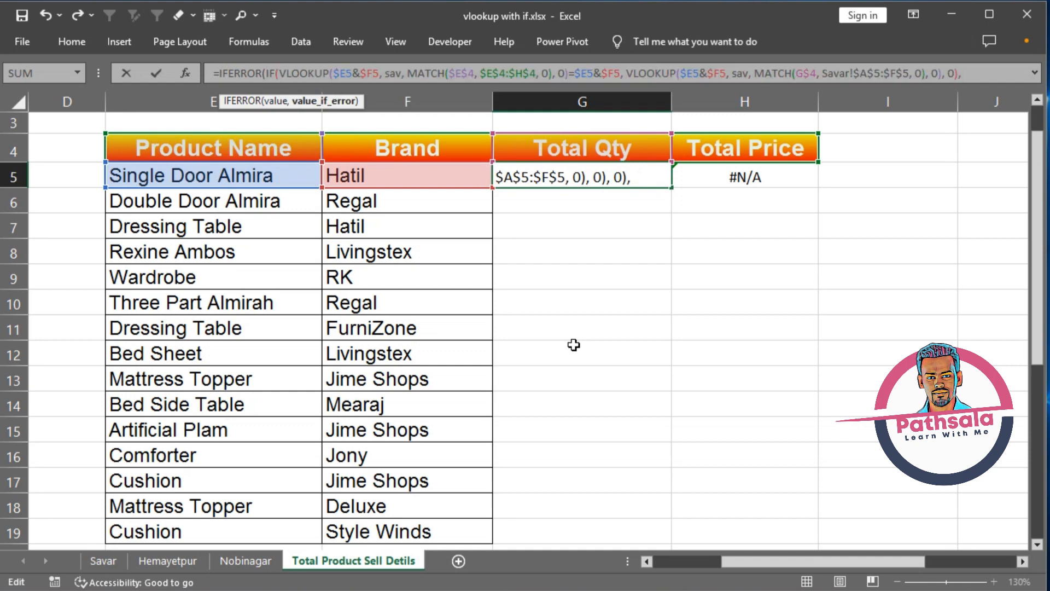
key("Return")
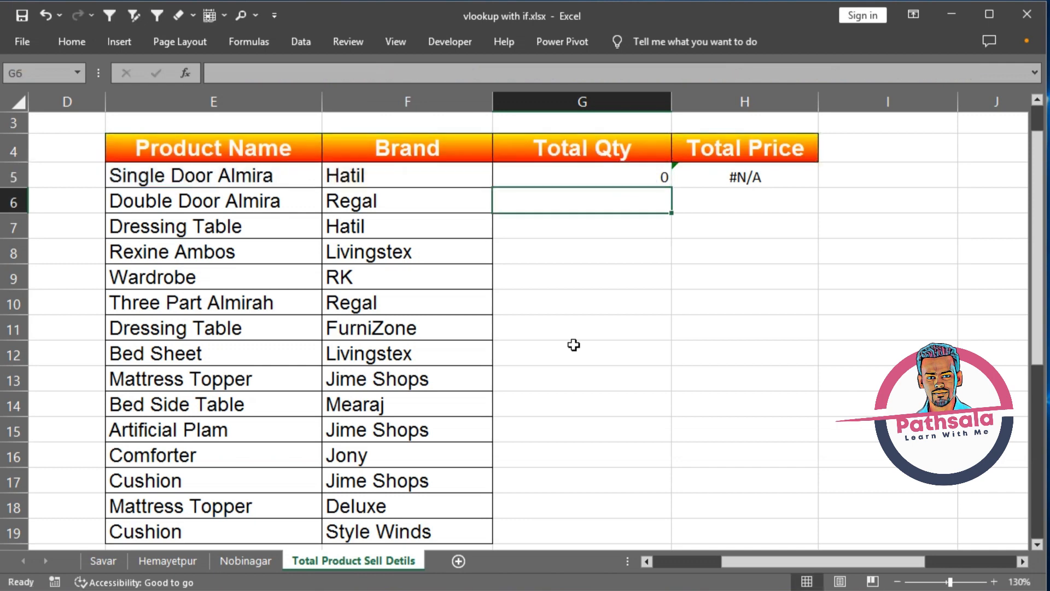
- Fill the IFERROR formula from G5 across to H5 in the Total Price column
left_click(614, 175)
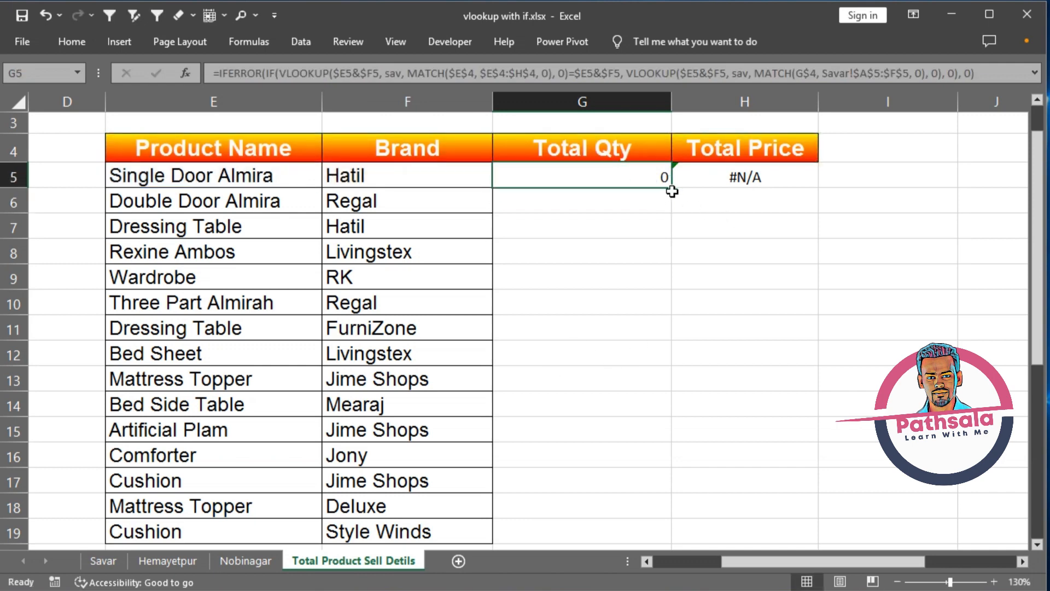
left_click_drag(675, 189, 750, 191)
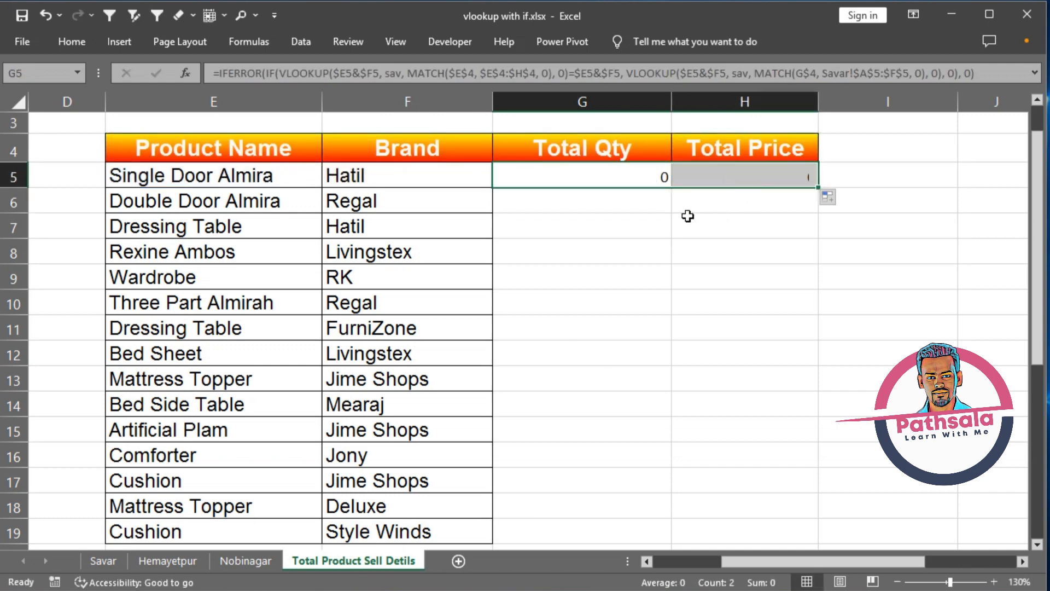
left_click(660, 179)
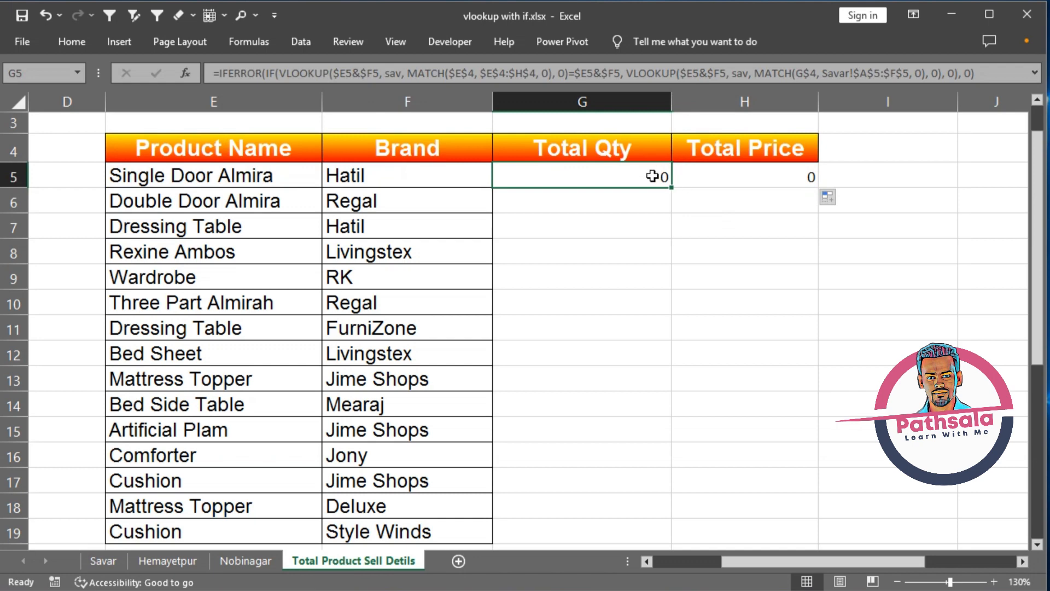
- Restore the combined product-and-brand key in A6 of the Savar sheet with the formula =B6&C6
left_click(106, 555)
type("=")
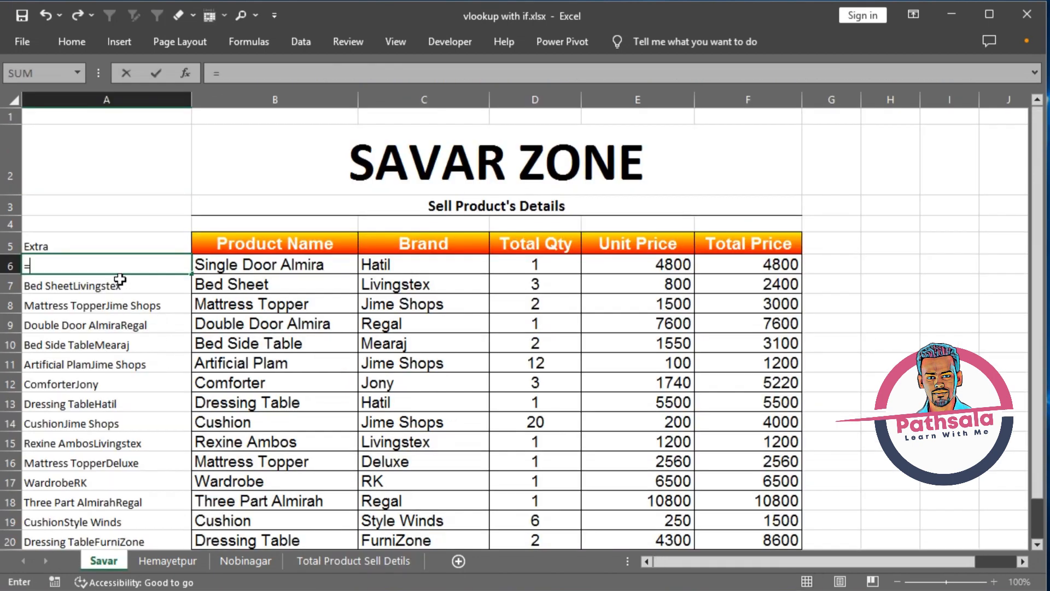
left_click(214, 268)
type("&")
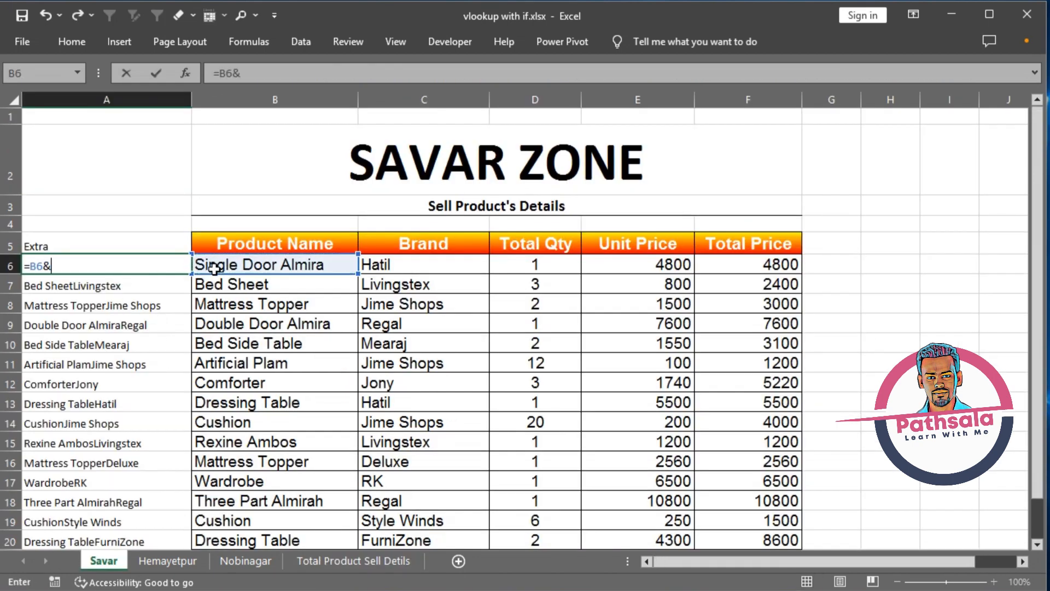
left_click(377, 261)
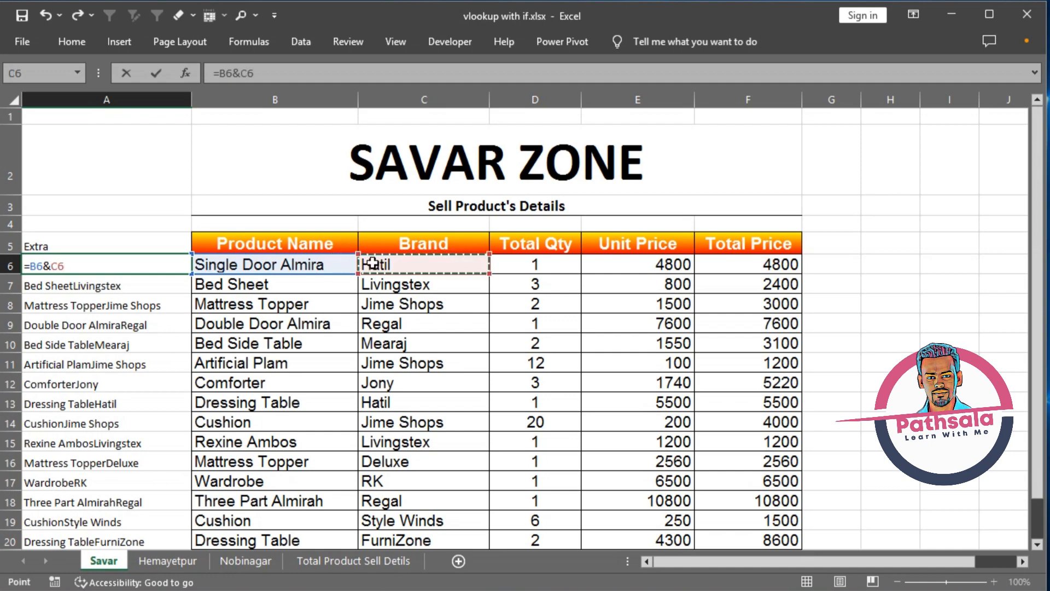
key("Return")
key("Up")
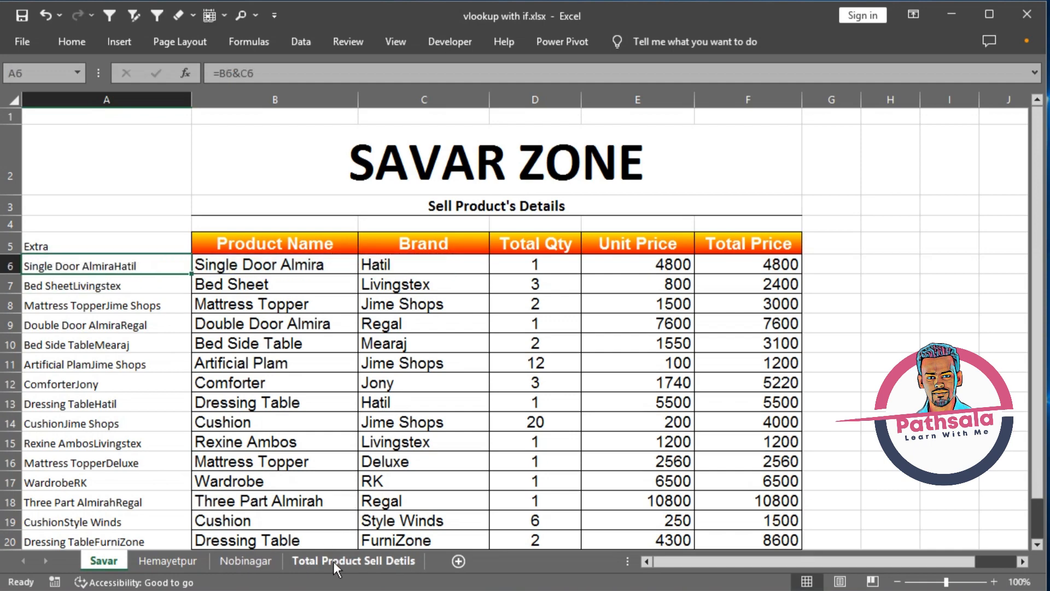
- Check the G5 and H5 results on the Total Product Sell Detils sheet with the key restored
left_click(329, 561)
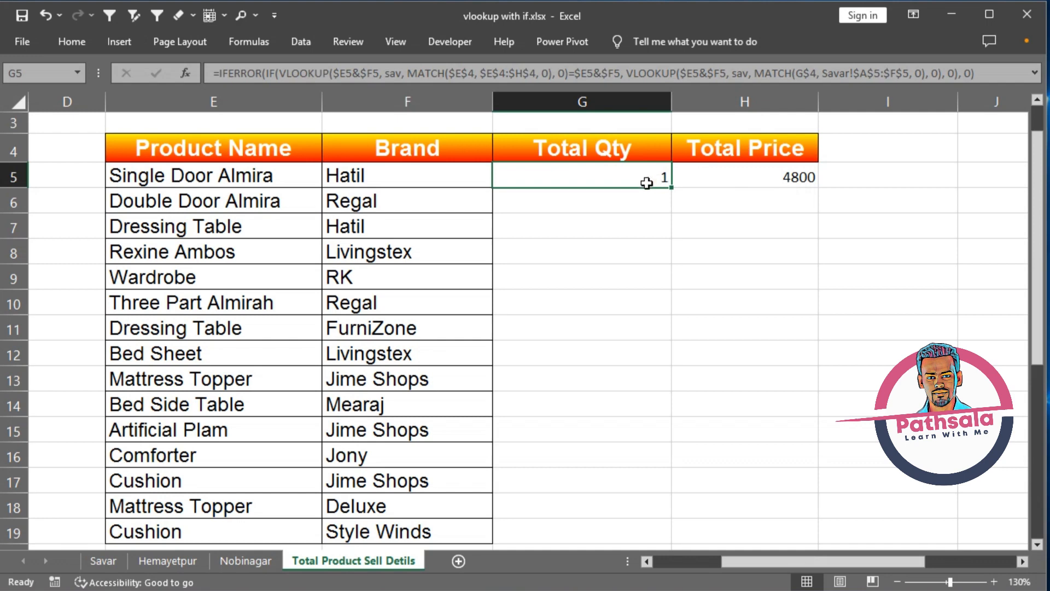
left_click(734, 178)
left_click(645, 176)
- Copy the whole IFERROR expression in G5 and append a second copy of it after a plus sign
double_click(611, 178)
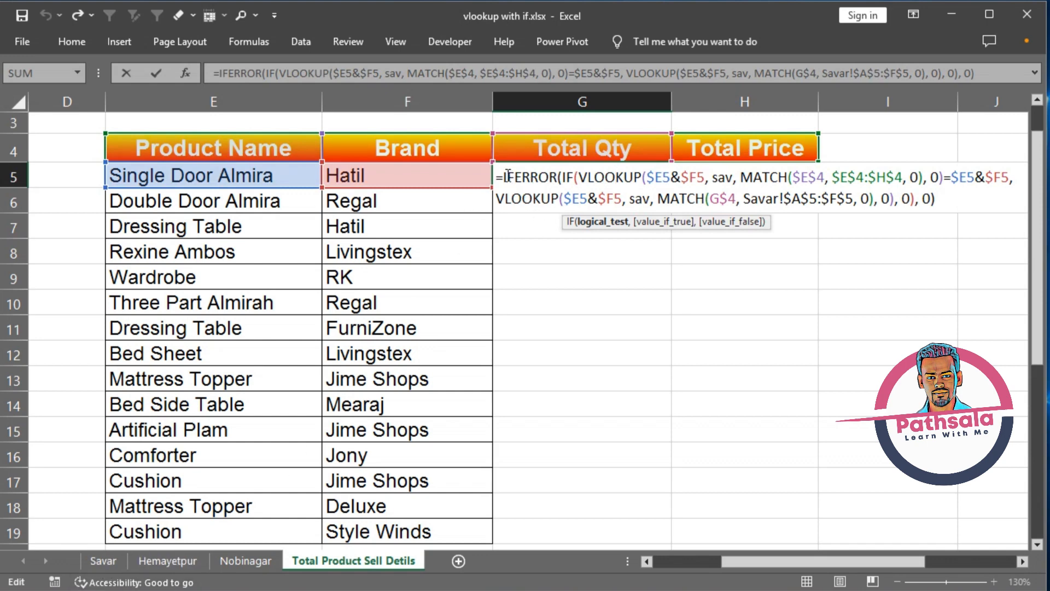
left_click_drag(504, 174, 935, 198)
key("ctrl+c")
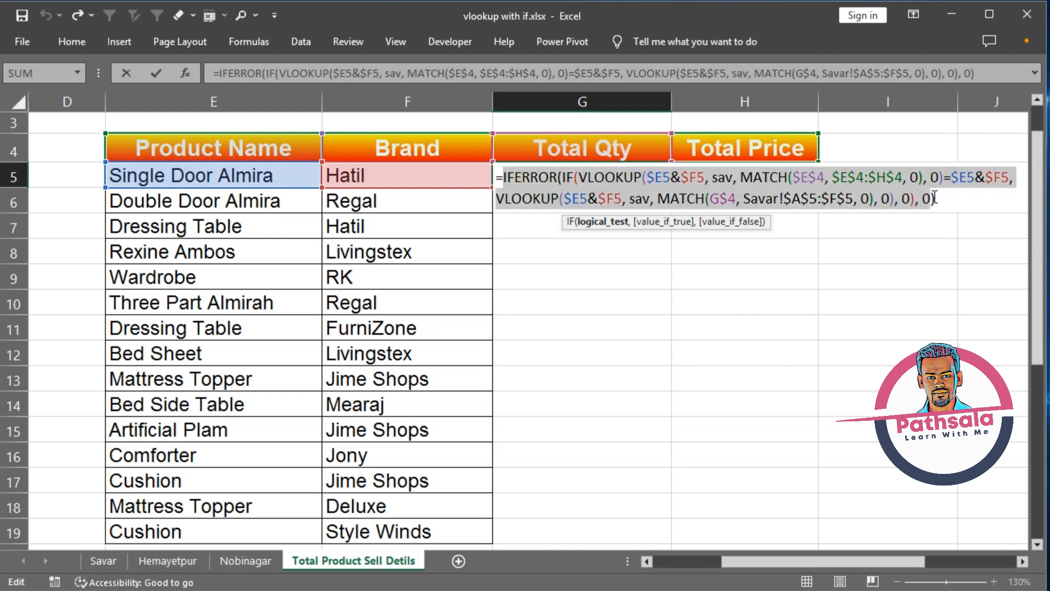
left_click(962, 207)
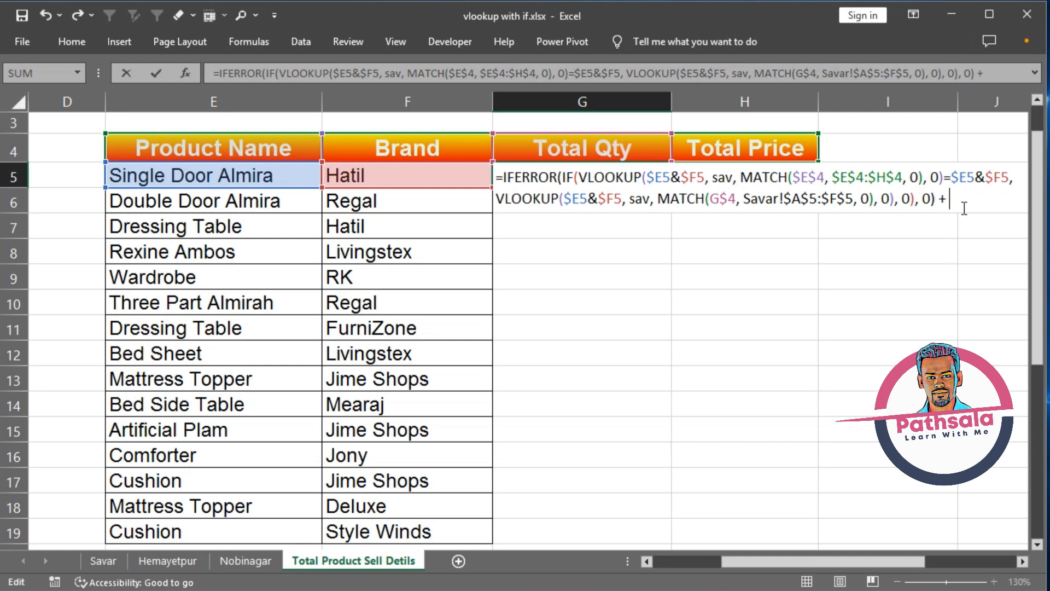
type("+")
key("ctrl+v")
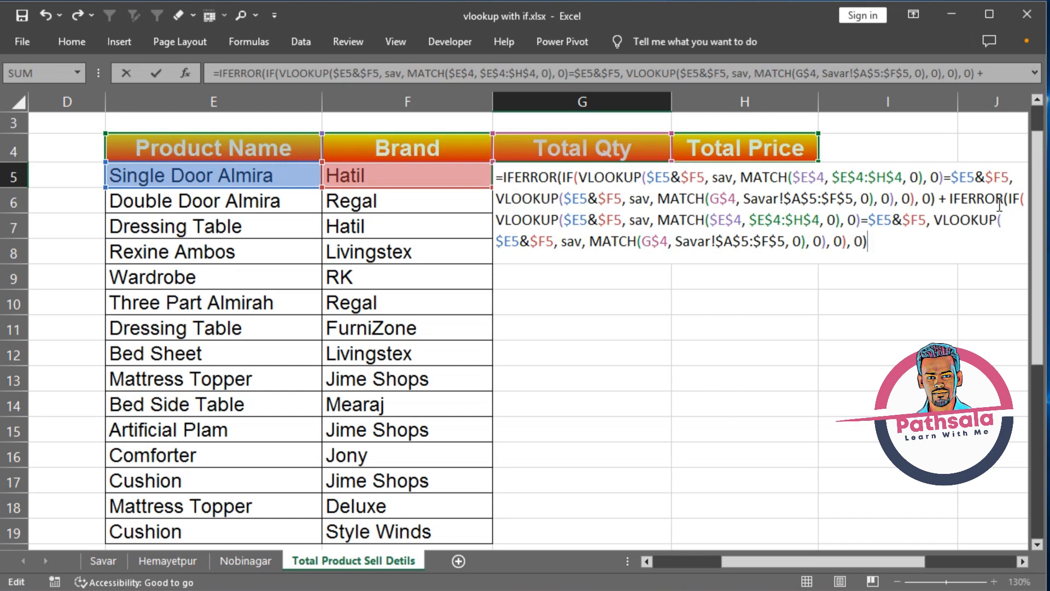
- Replace sav with the named range Hem in the first VLOOKUP of the second IFERROR expression
left_click(633, 221)
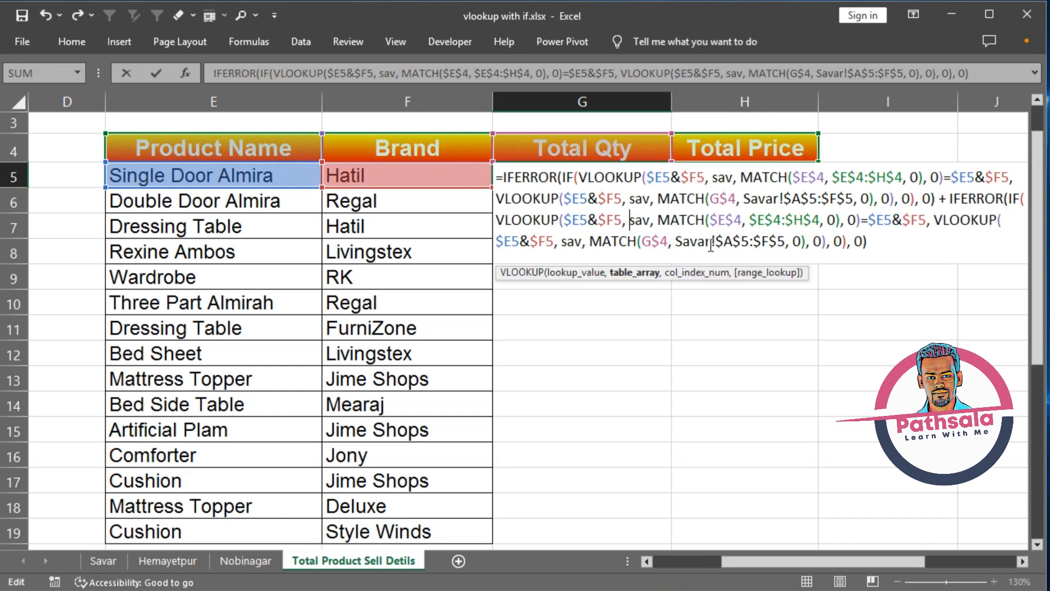
key("shift+Right")
key("shift+Right")
key("shift+Right")
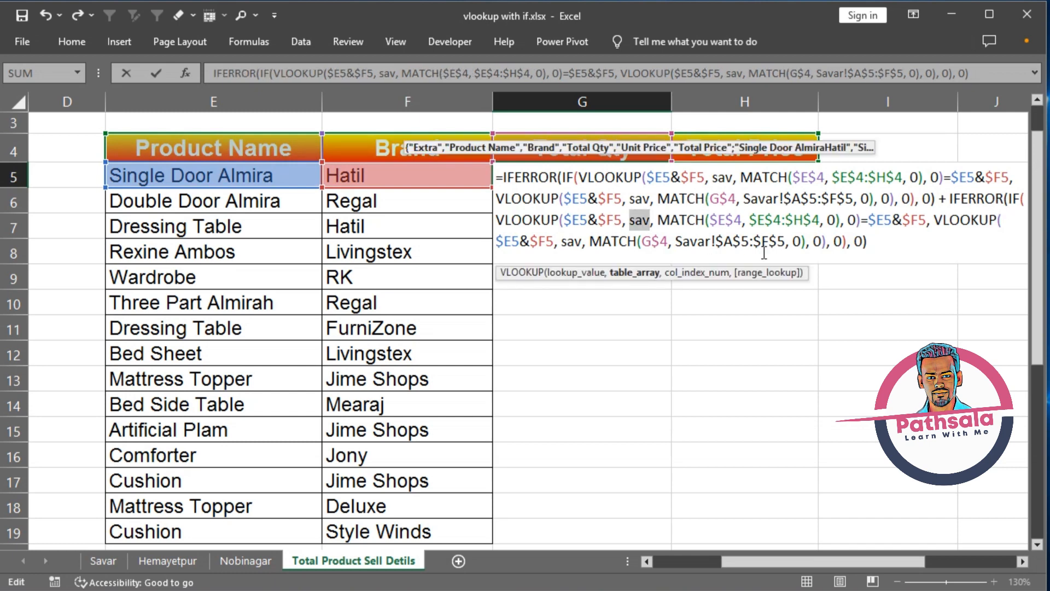
type("hem")
key("Tab")
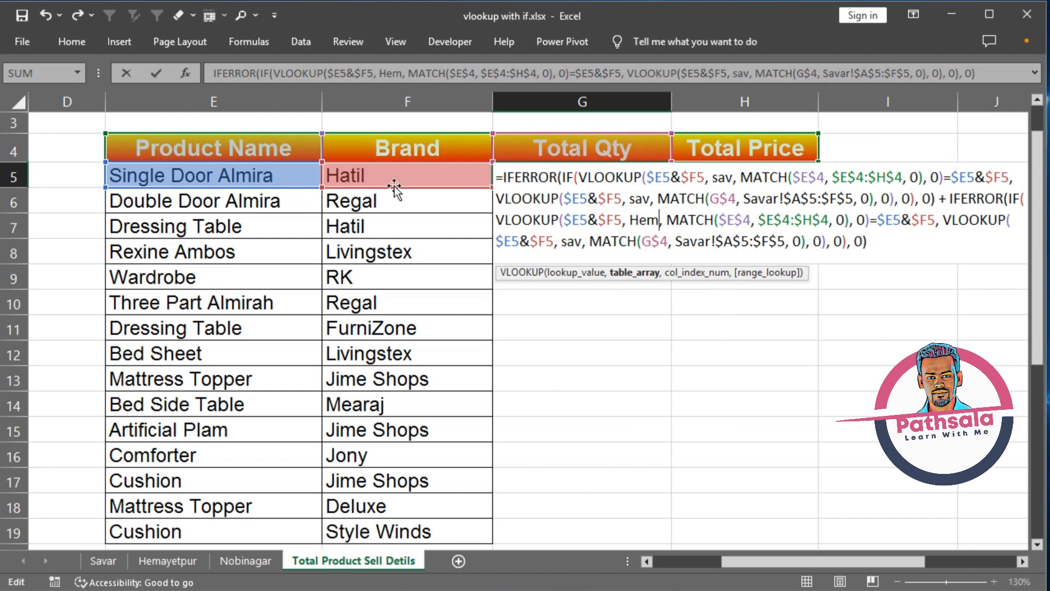
- Replace sav with Hem in the value_if_true VLOOKUP of the second IFERROR expression
left_click(564, 240)
key("shift+Right")
key("shift+Right")
key("shift+Right")
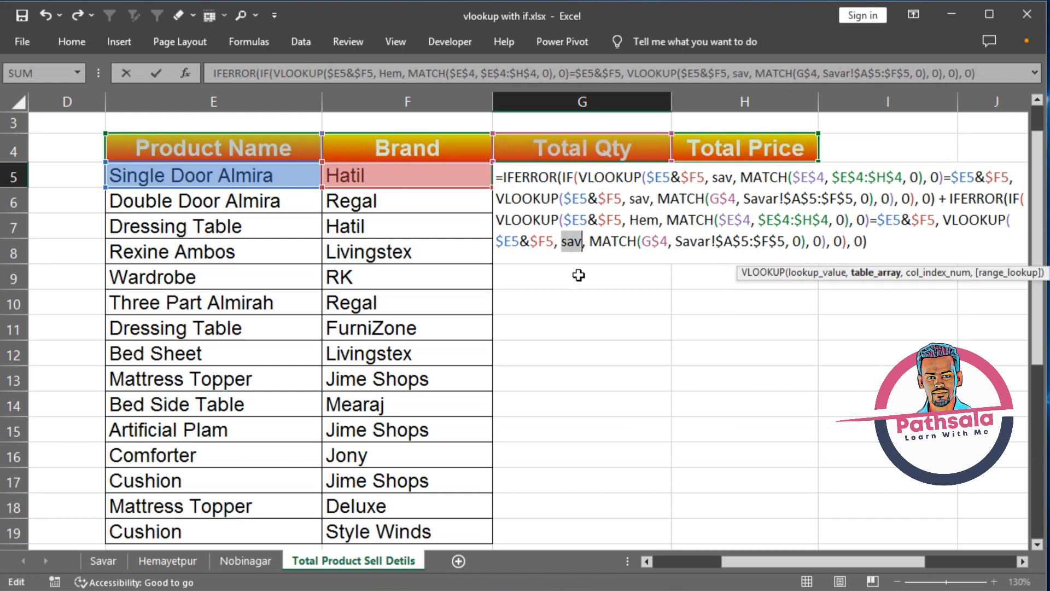
type("hem")
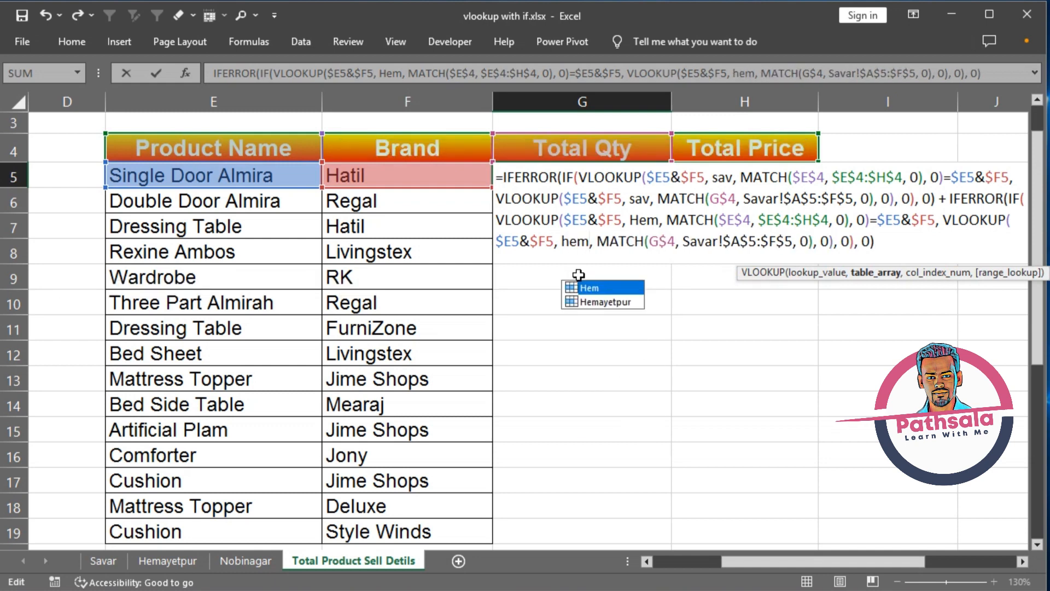
key("Tab")
- Add a third copy of the IFERROR expression after a plus sign and change its first VLOOKUP's table to Nob
key("End")
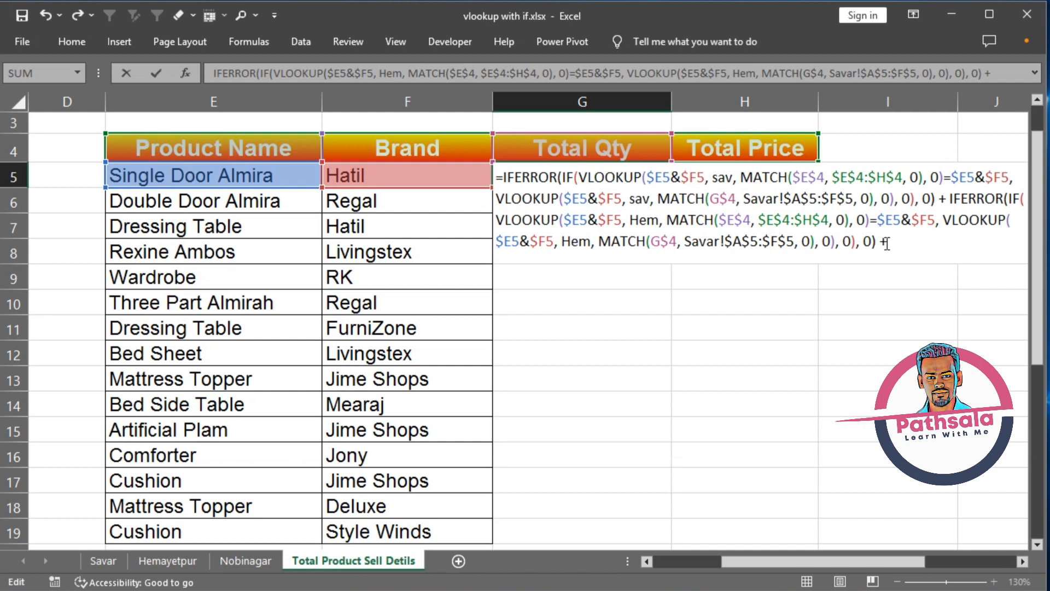
key("ctrl+v")
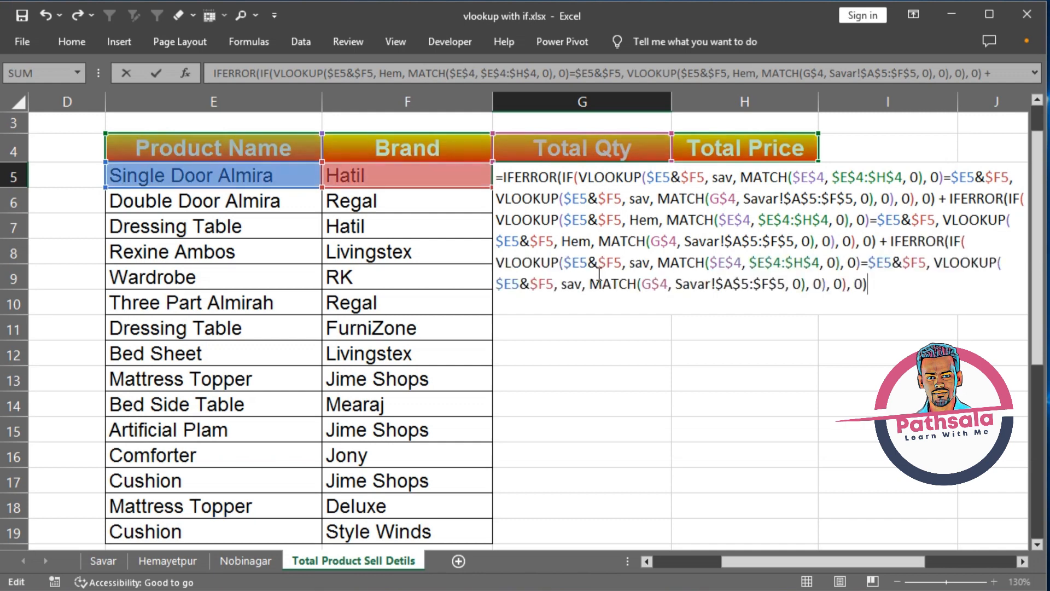
left_click(629, 263)
double_click(637, 263)
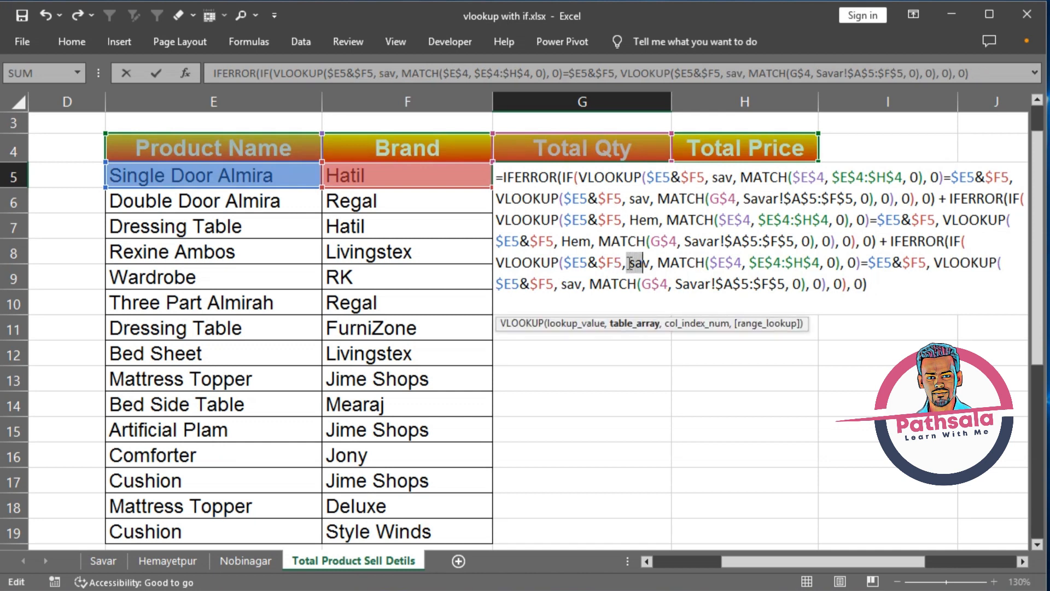
type("no")
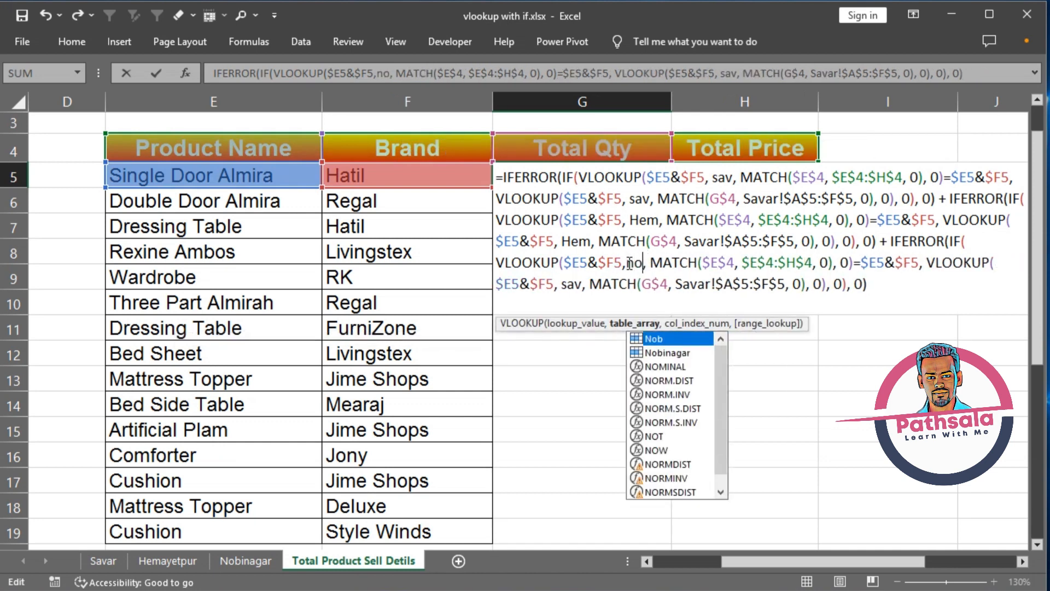
type("b")
key("Tab")
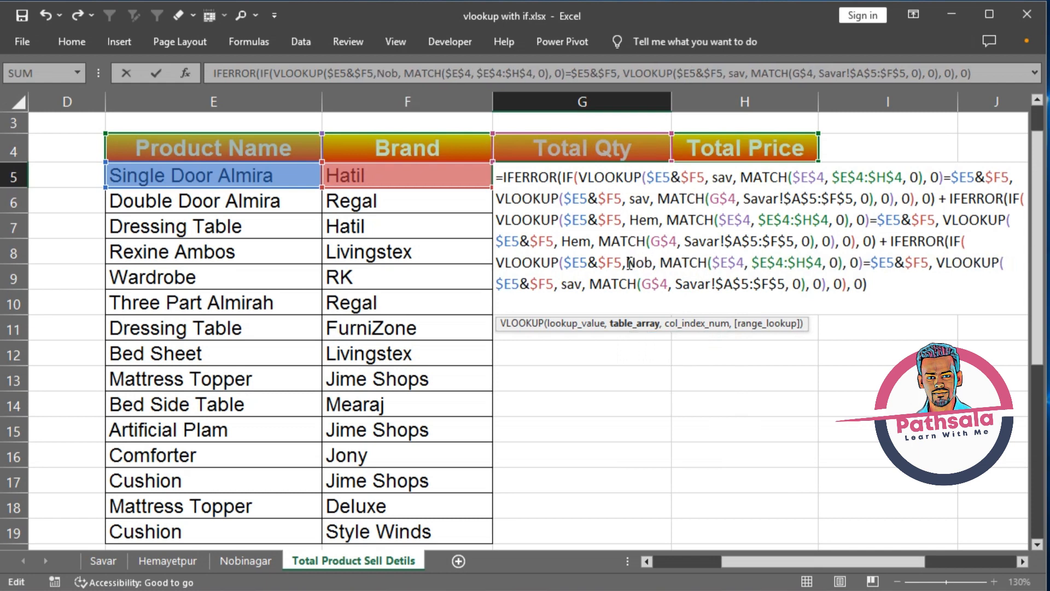
- Replace sav with Nob in the third expression's value_if_true VLOOKUP and enter the G5 formula
left_click_drag(952, 263, 989, 263)
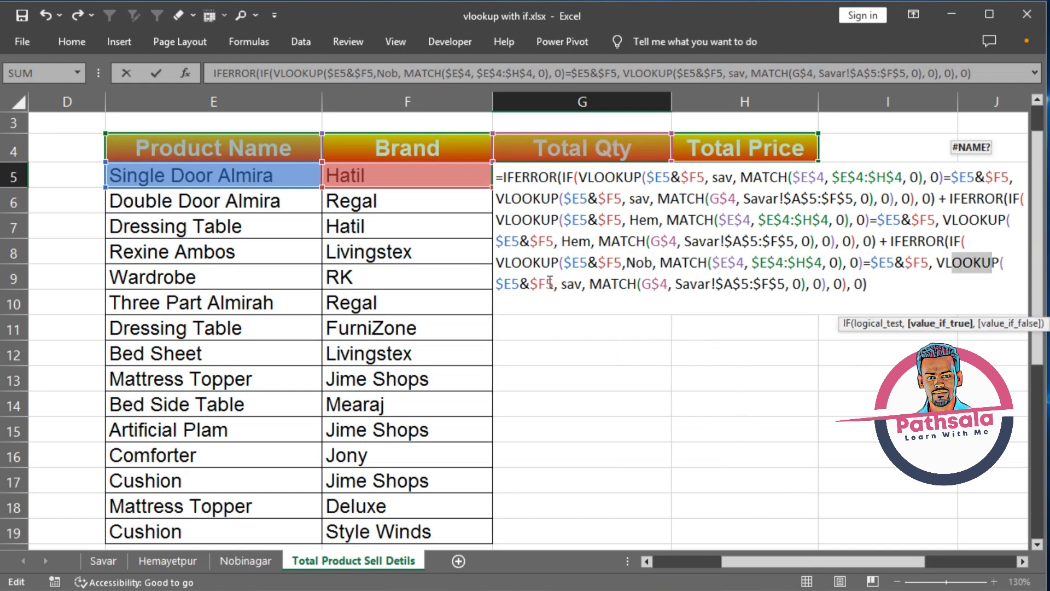
left_click(582, 285)
double_click(572, 285)
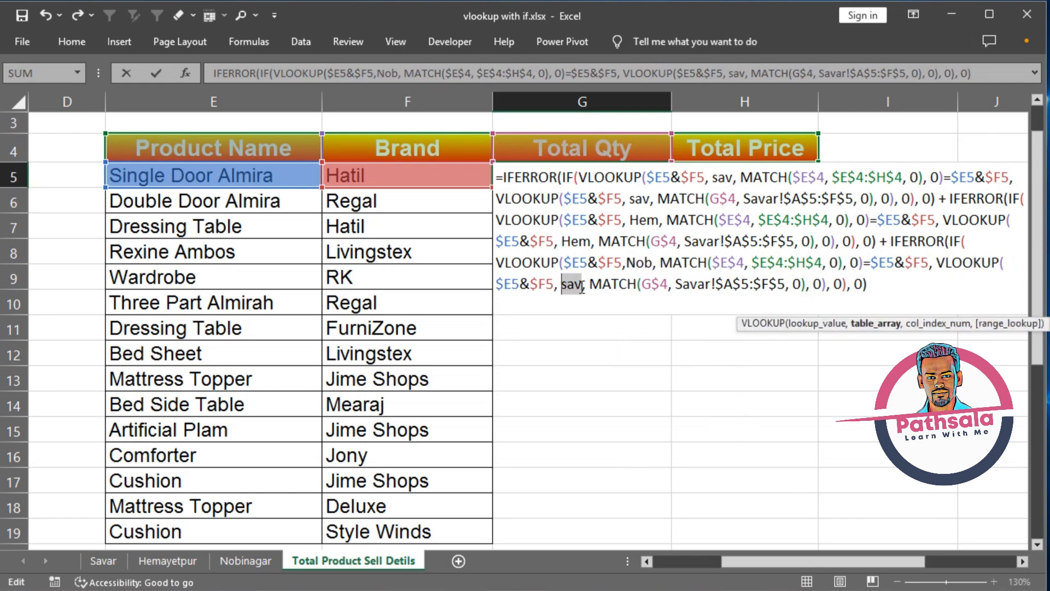
type("Nob")
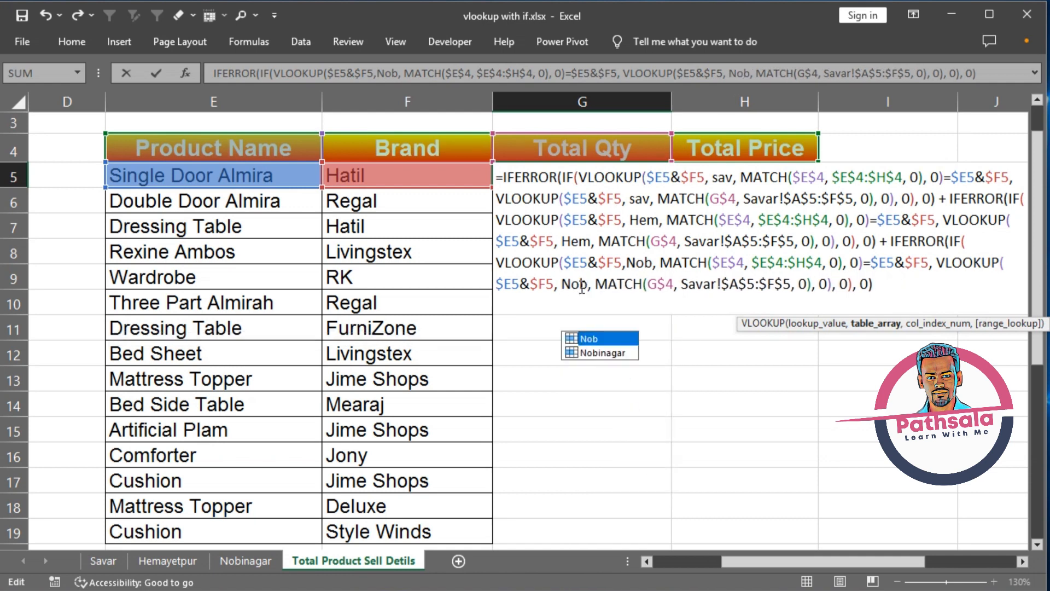
key("Return")
key("Up")
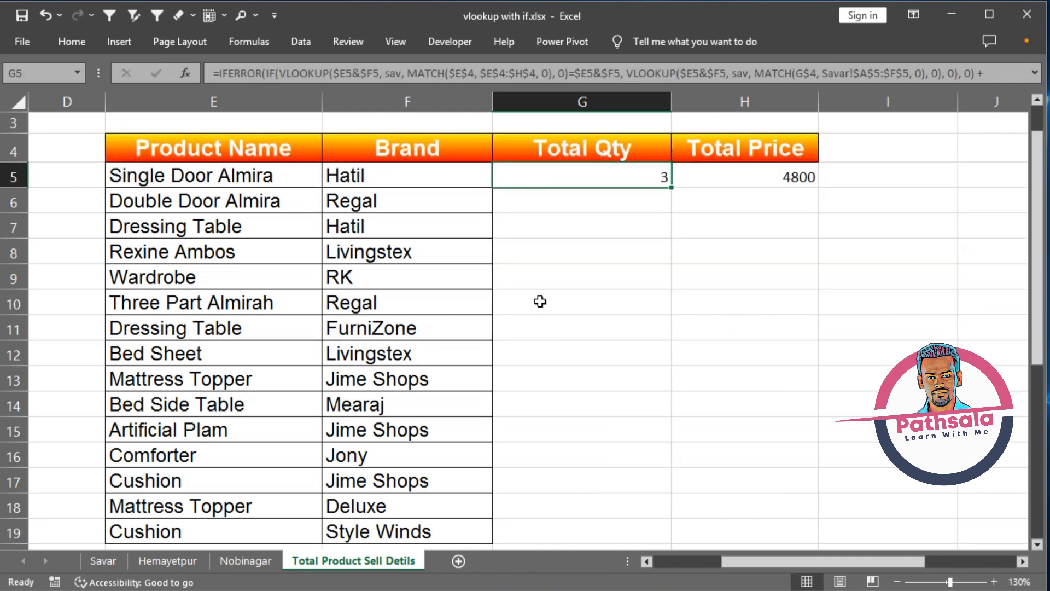
- Check the quantity and total price of the Single Door Almira by Hatil on the Savar and Hemayetpur sheets
left_click(106, 561)
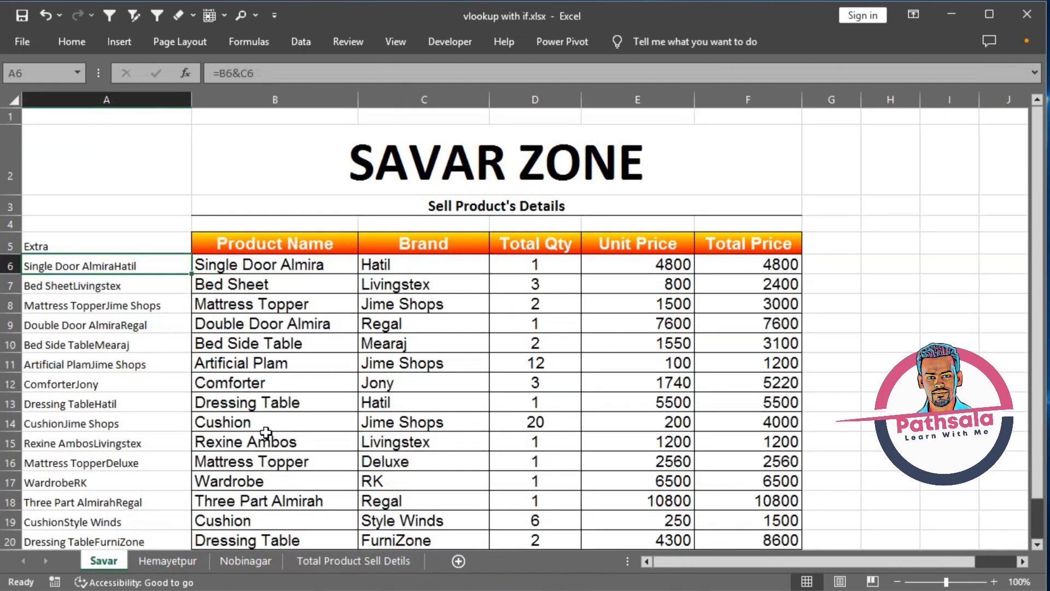
left_click(543, 267)
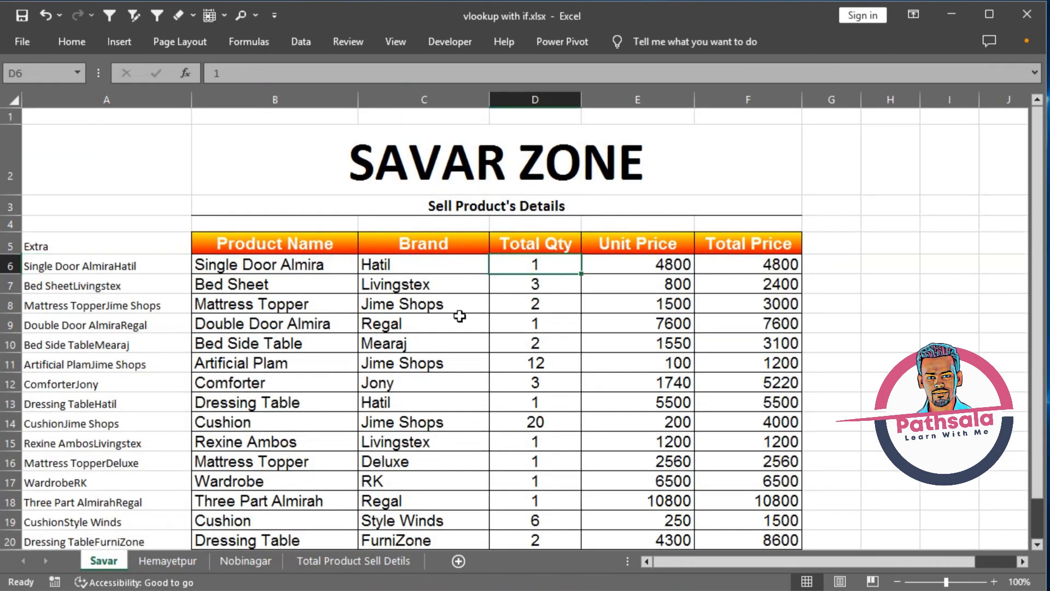
left_click_drag(250, 266, 379, 263)
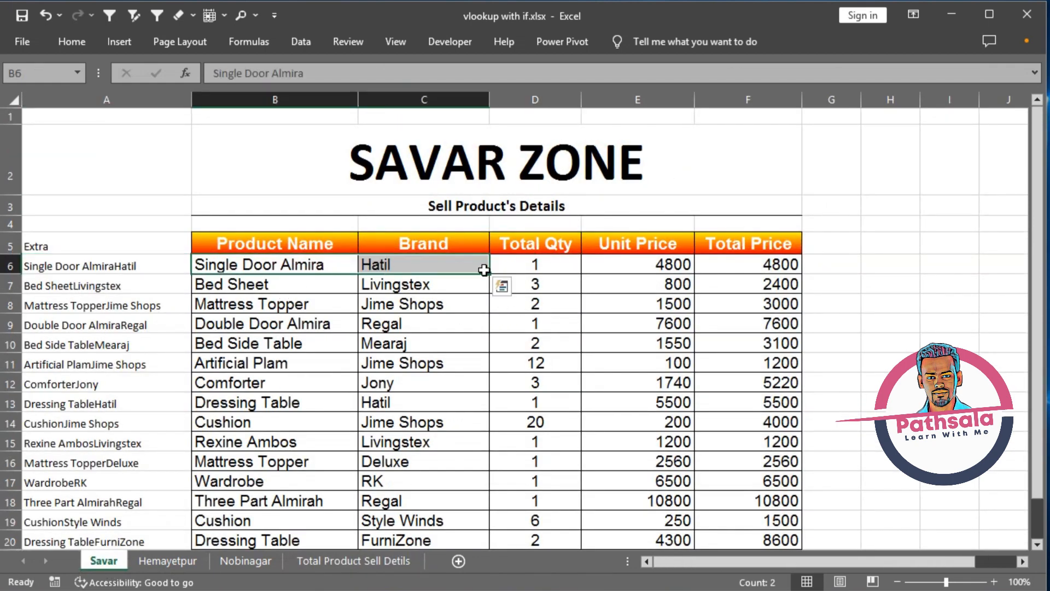
left_click(520, 265)
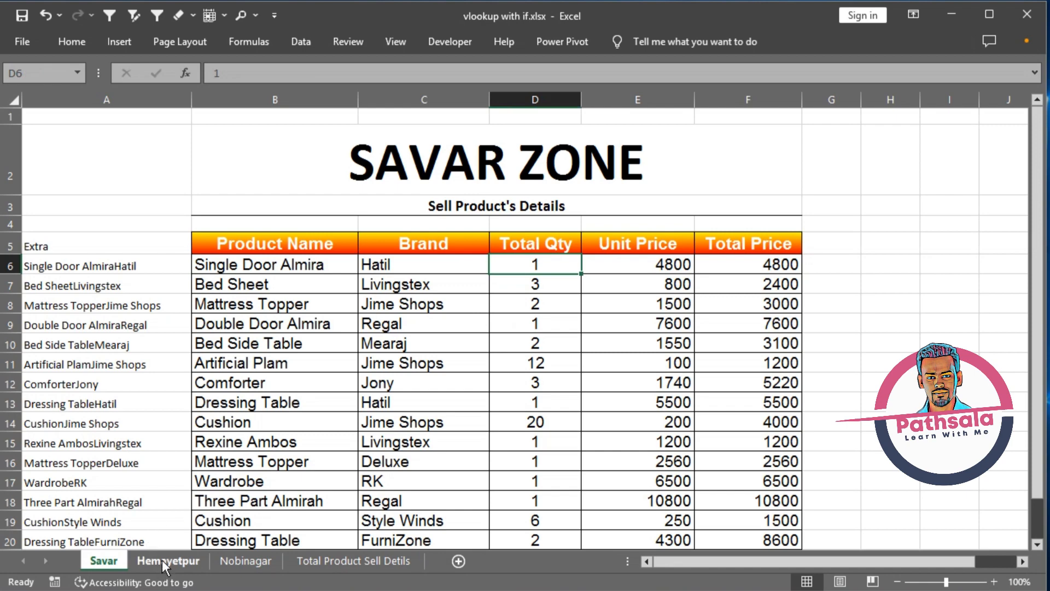
left_click(164, 562)
left_click_drag(176, 272, 273, 268)
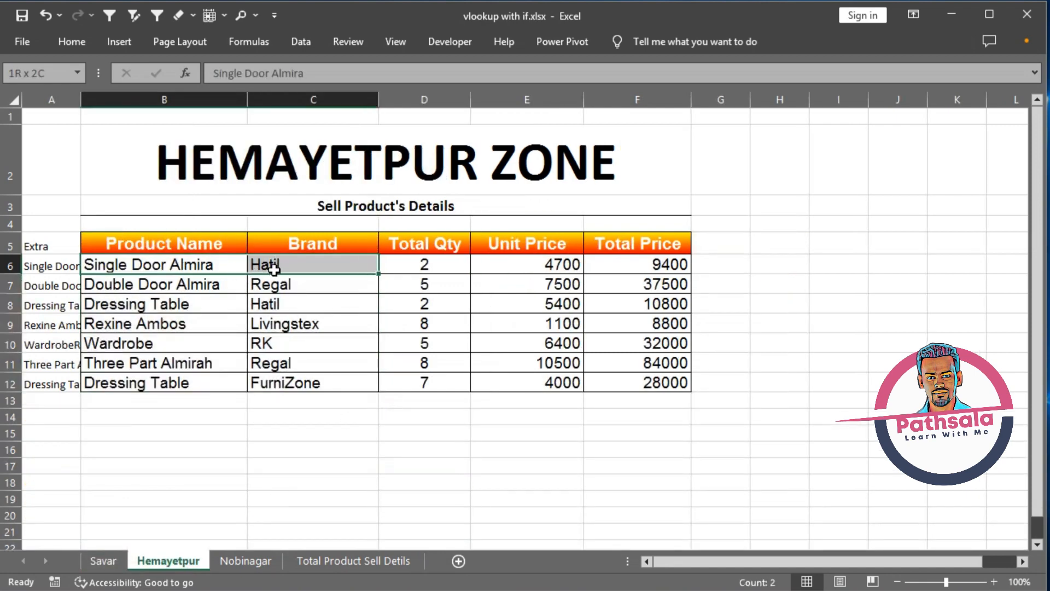
left_click(422, 266)
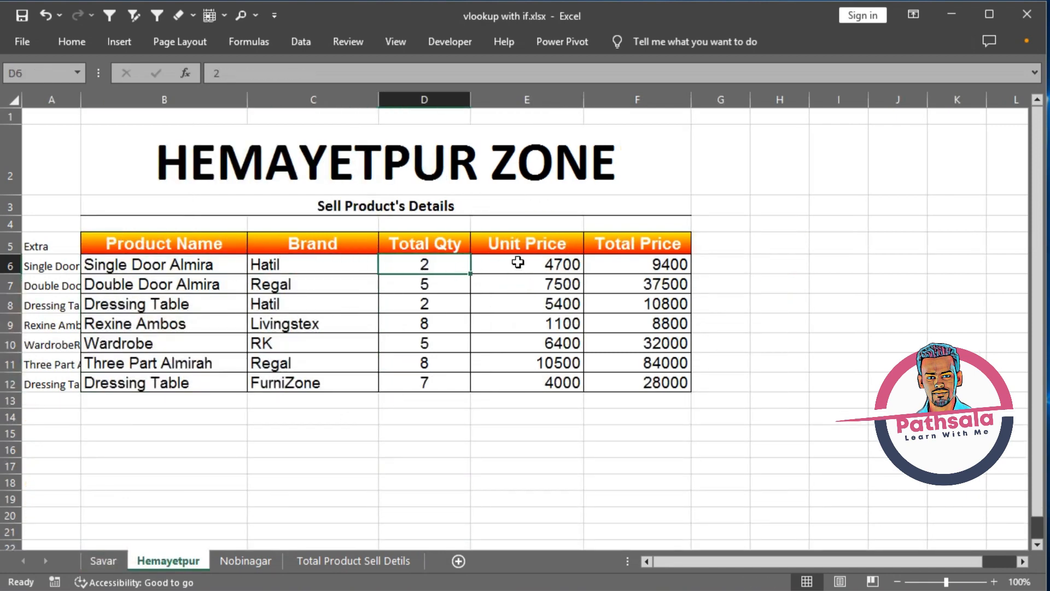
left_click(655, 266)
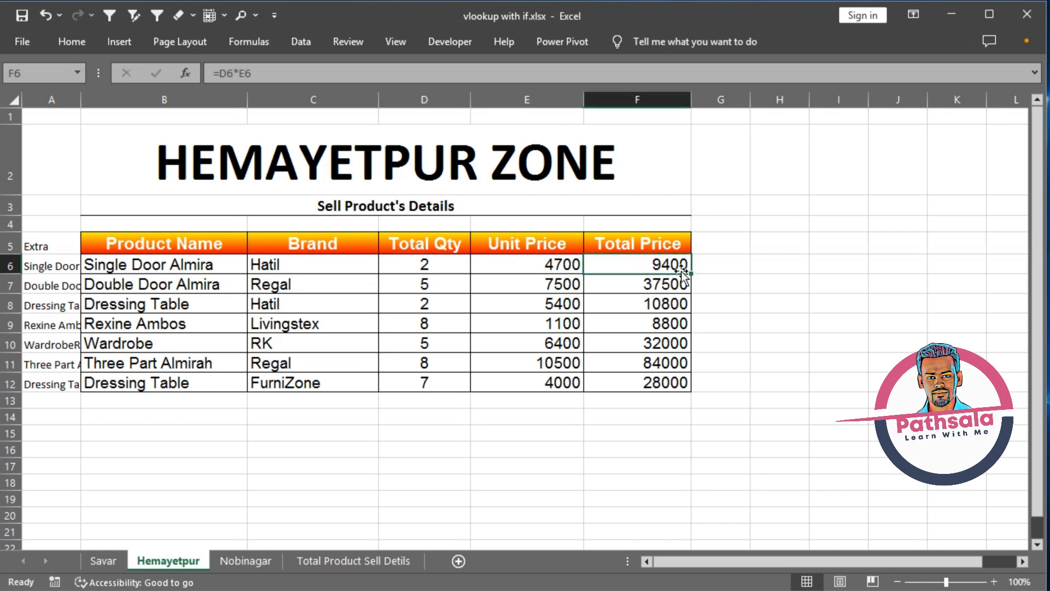
left_click(103, 561)
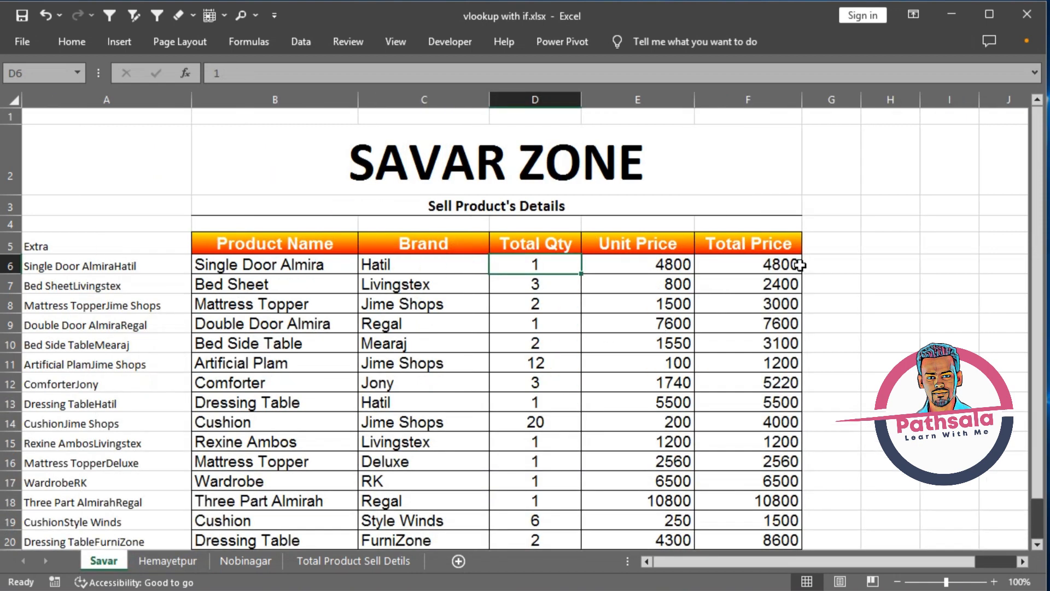
- Fill the G5 formula on the Total Product Sell Detils sheet across to H5 and down through row 19
left_click(386, 566)
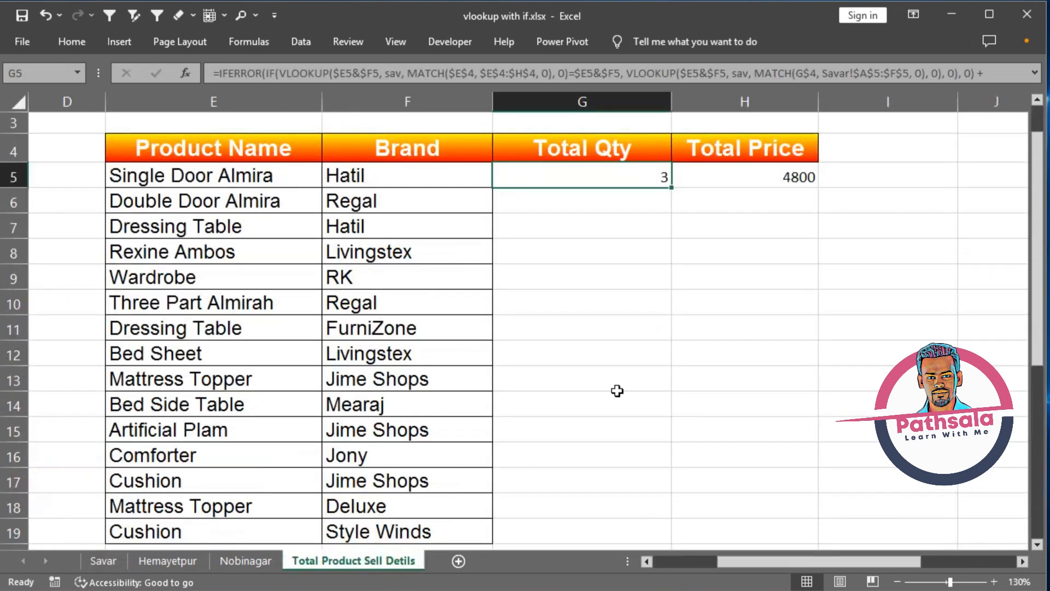
left_click_drag(671, 187, 738, 184)
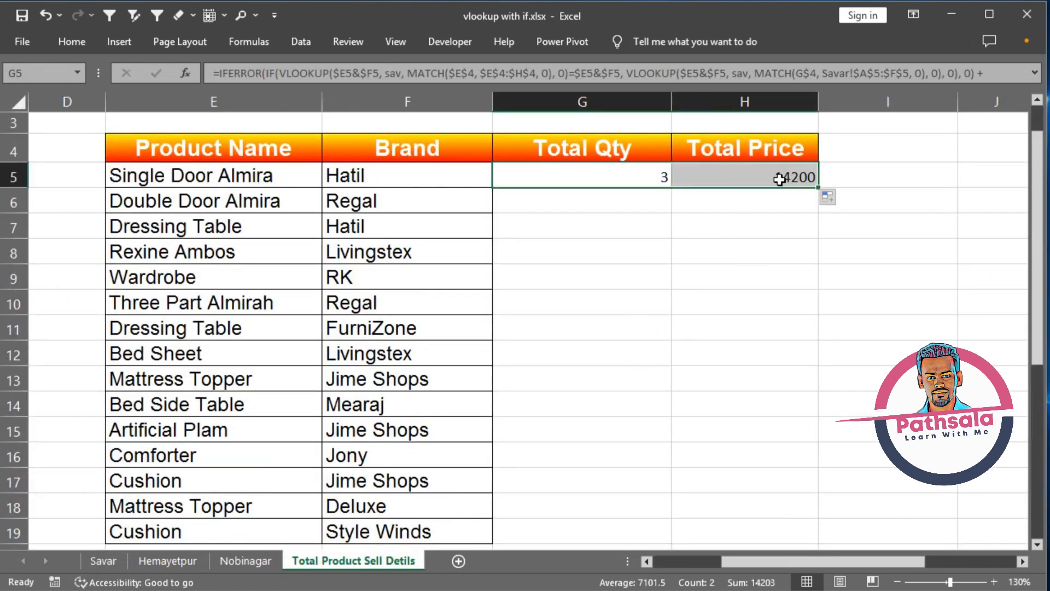
double_click(816, 188)
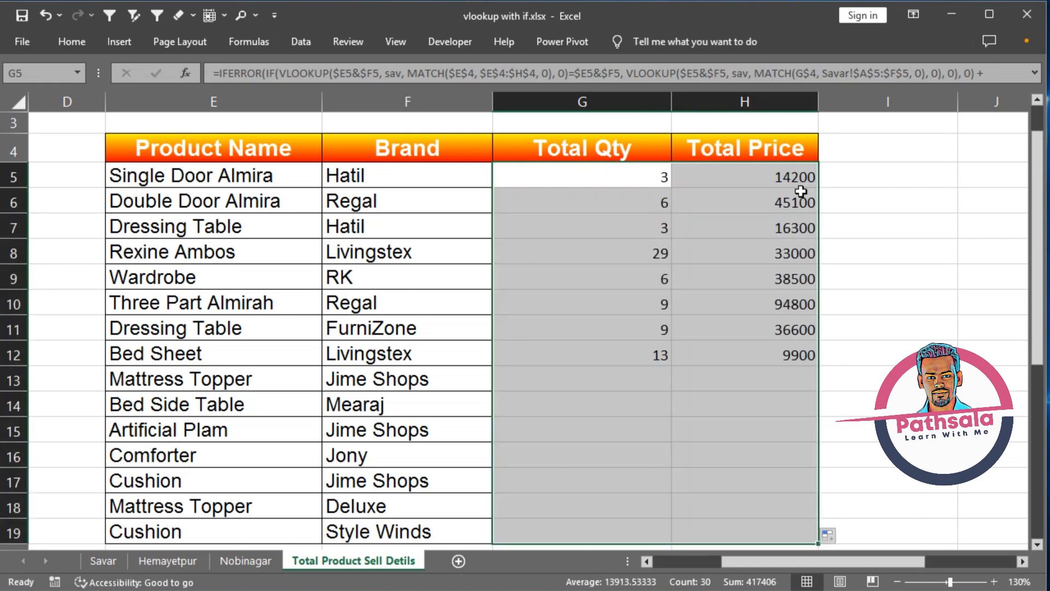
scroll(685, 372, "down", 3)
scroll(685, 373, "up", 3)
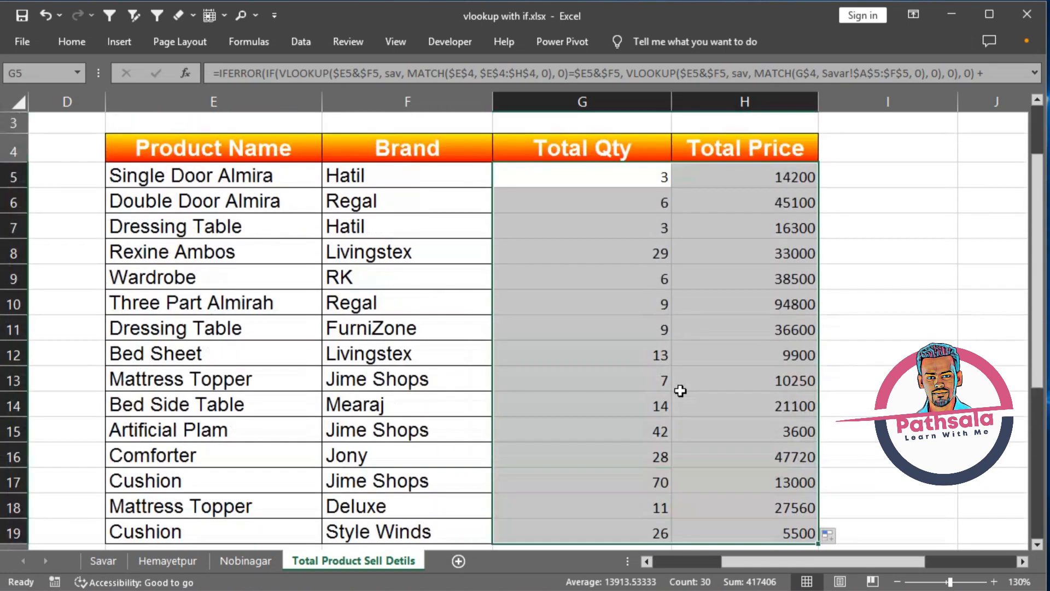
- Copy the cell formatting of F5 onto the Total Qty and Total Price cells G5:H19 with Format Painter
left_click(394, 183)
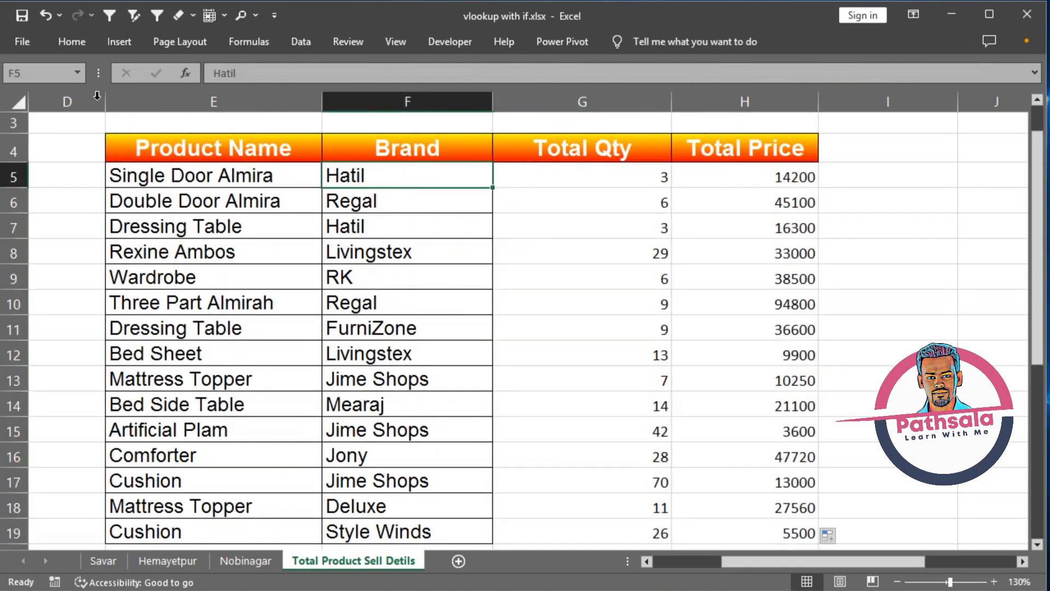
left_click(73, 47)
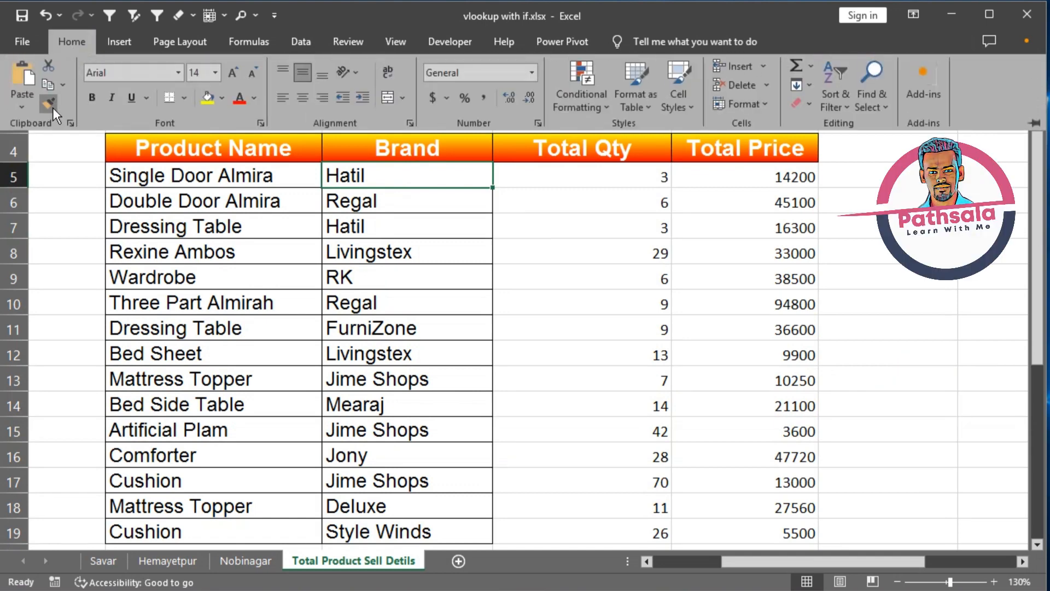
left_click(50, 104)
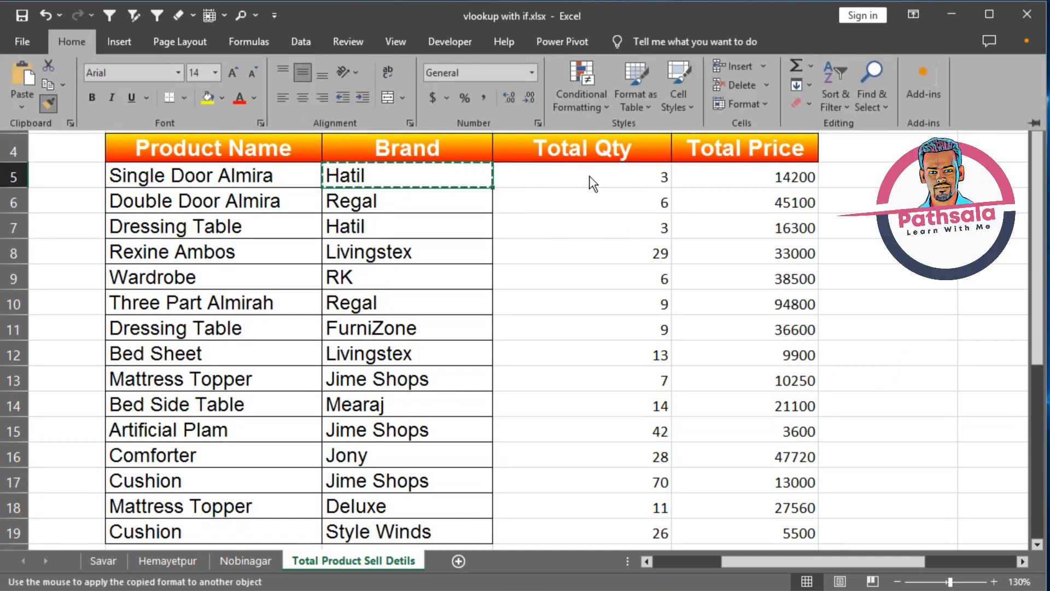
mouse_move(598, 178)
left_mouse_down()
mouse_move(743, 375)
mouse_move(793, 565)
mouse_move(815, 480)
mouse_move(804, 459)
left_mouse_up()
scroll(780, 462, "up", 2)
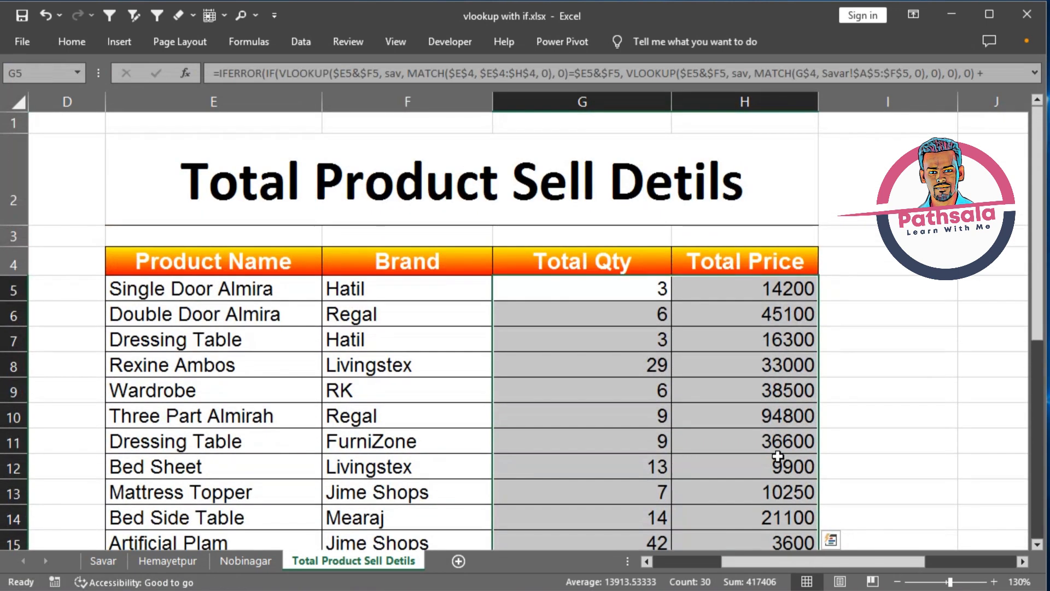
- Narrow the Total Qty and Total Price columns to fit closely around their headers
left_click(626, 309)
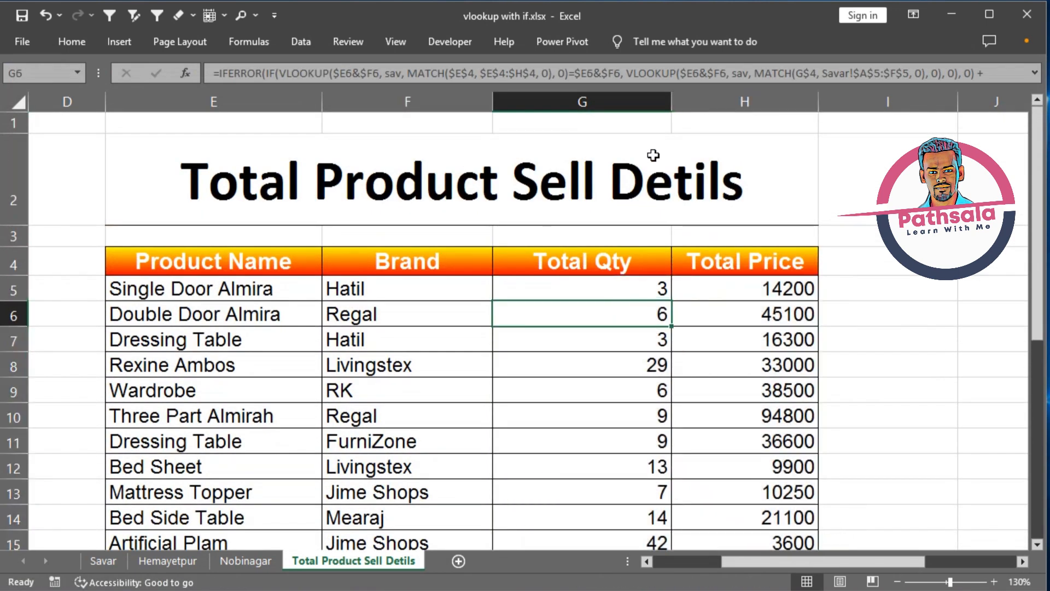
left_click_drag(670, 101, 617, 101)
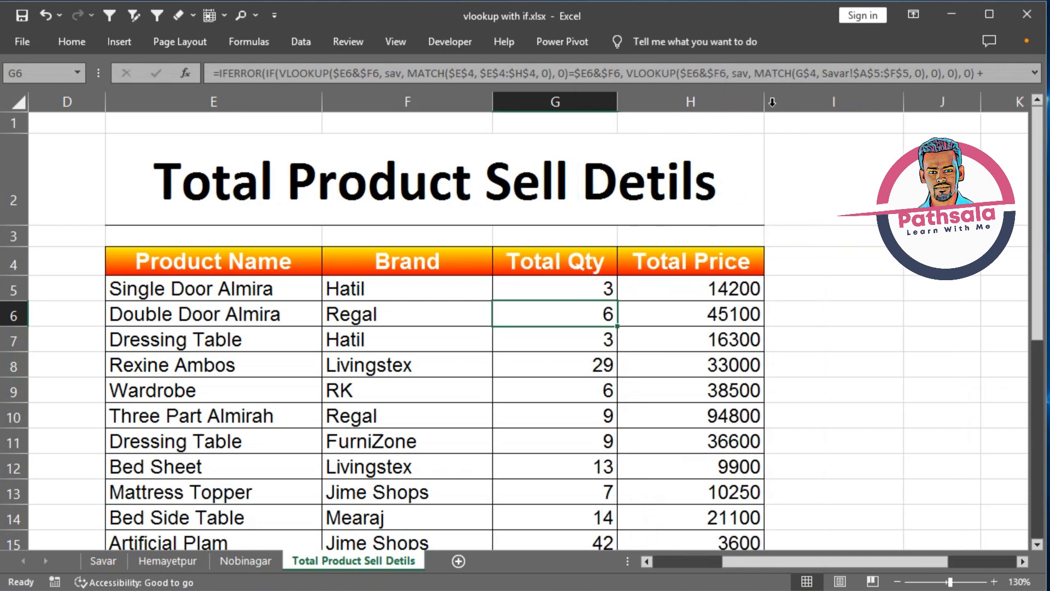
left_click_drag(765, 104, 737, 104)
scroll(754, 403, "down", 3)
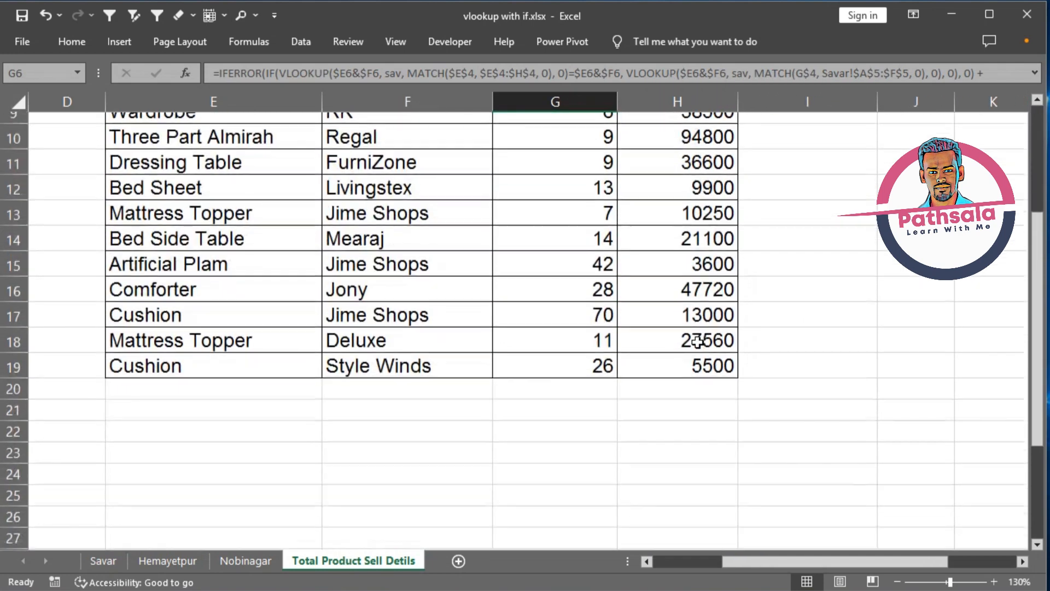
scroll(689, 369, "up", 2)
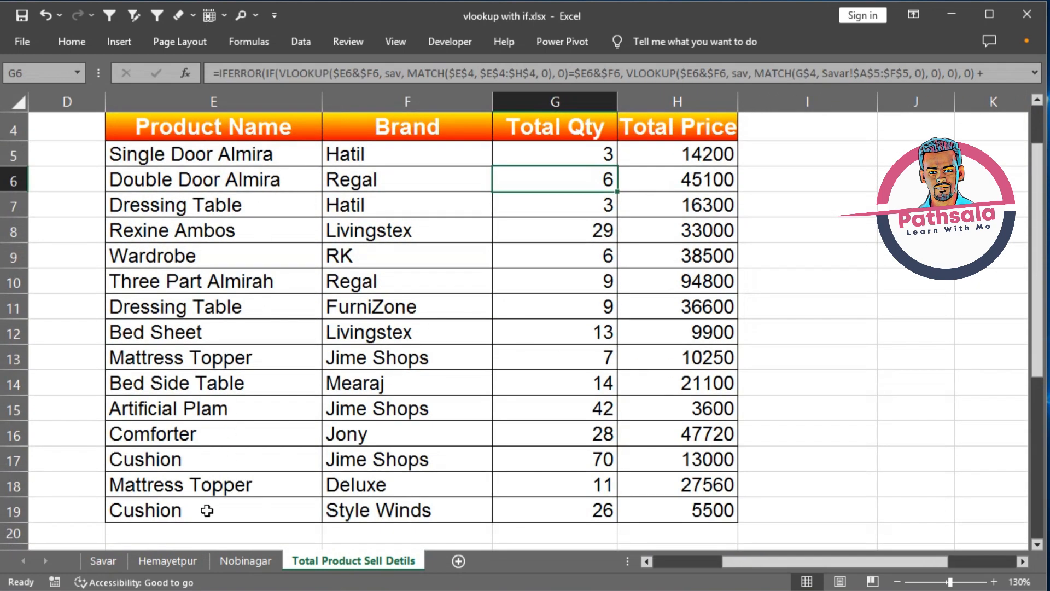
- Review the filled Total Qty and Total Price values in G5:H19
left_click(574, 156)
left_click_drag(574, 155, 662, 502)
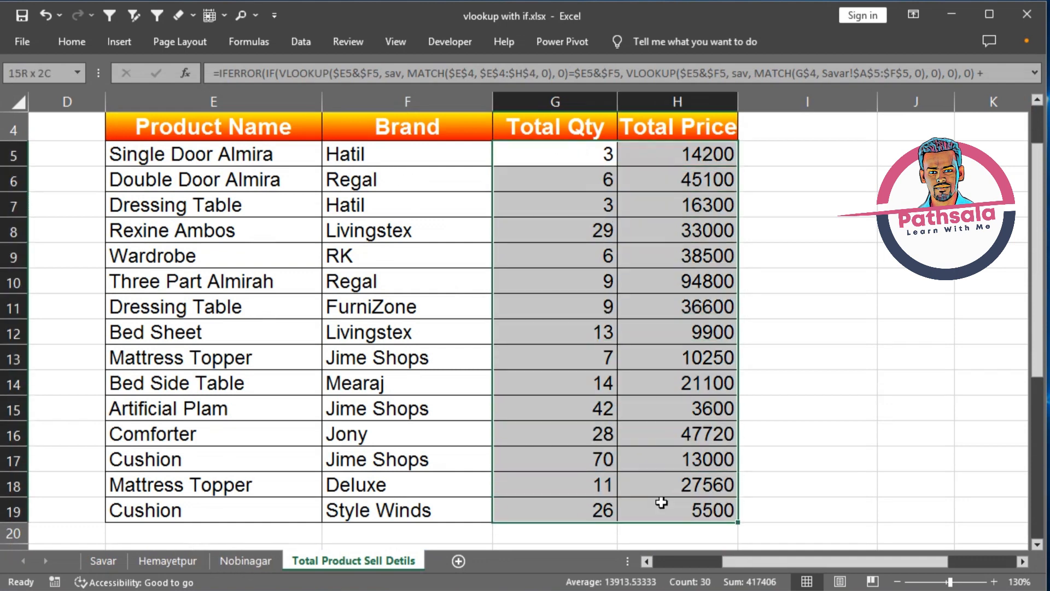
left_click_drag(556, 157, 587, 487)
left_click(606, 157)
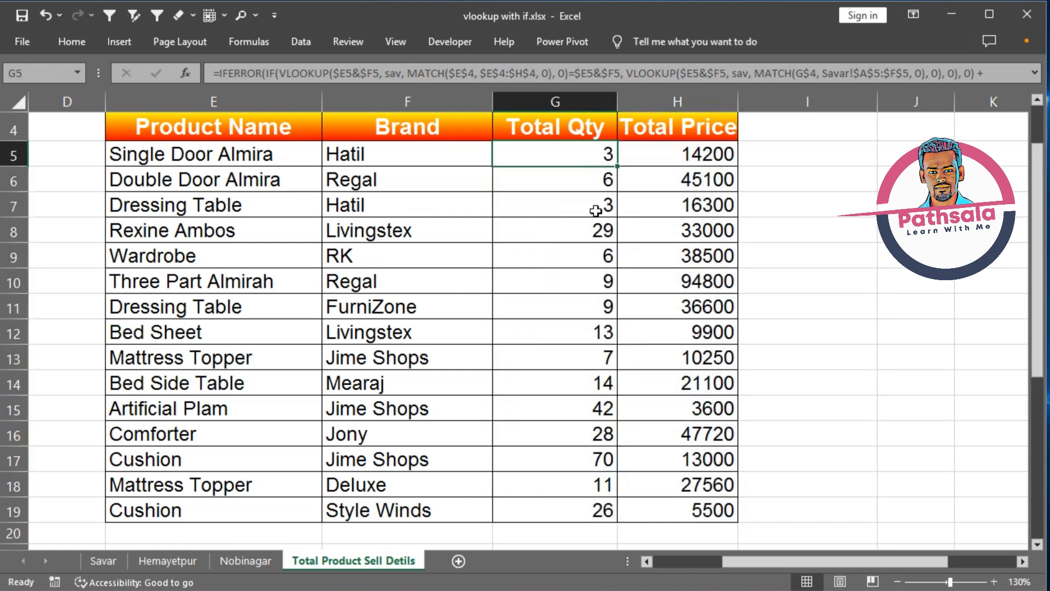
- Compare the summary totals for the Double Door Almira by Regal with its quantities and total prices on the Savar and Hemayetpur sheets
left_click_drag(144, 179, 597, 180)
left_click(694, 181)
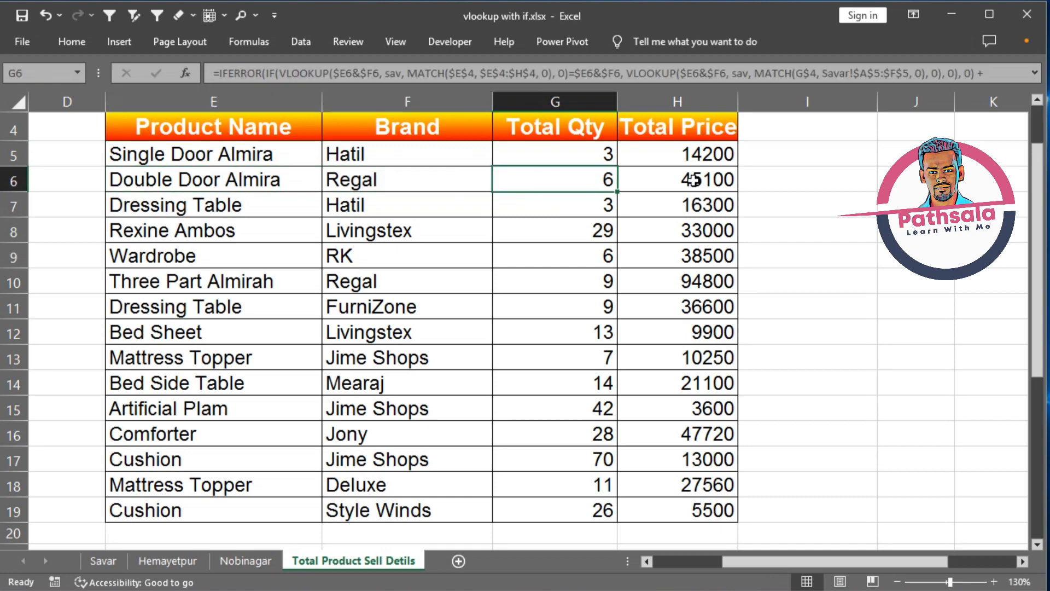
left_click(101, 561)
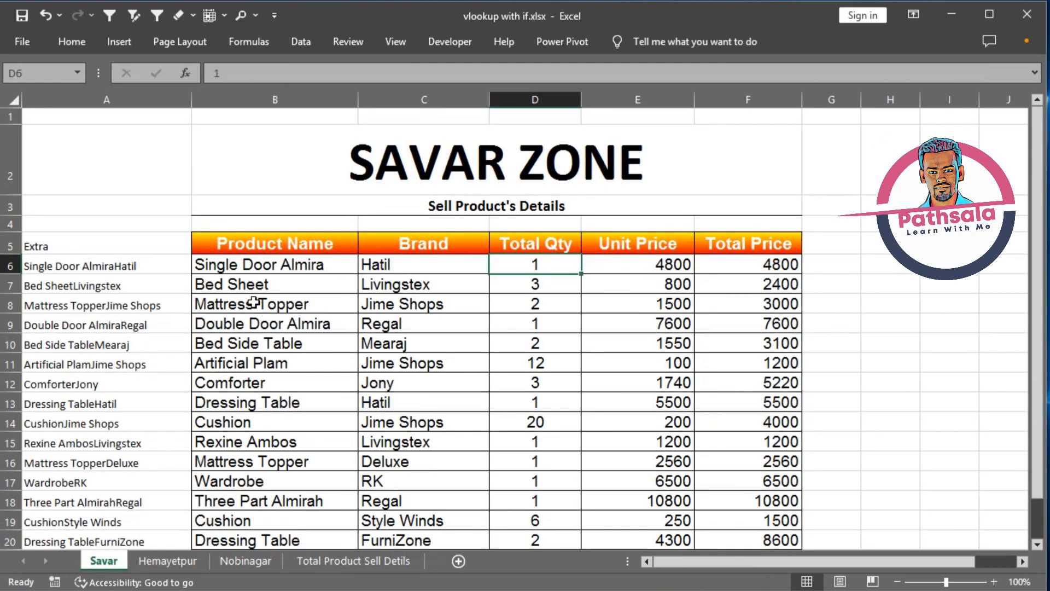
left_click_drag(271, 327, 539, 326)
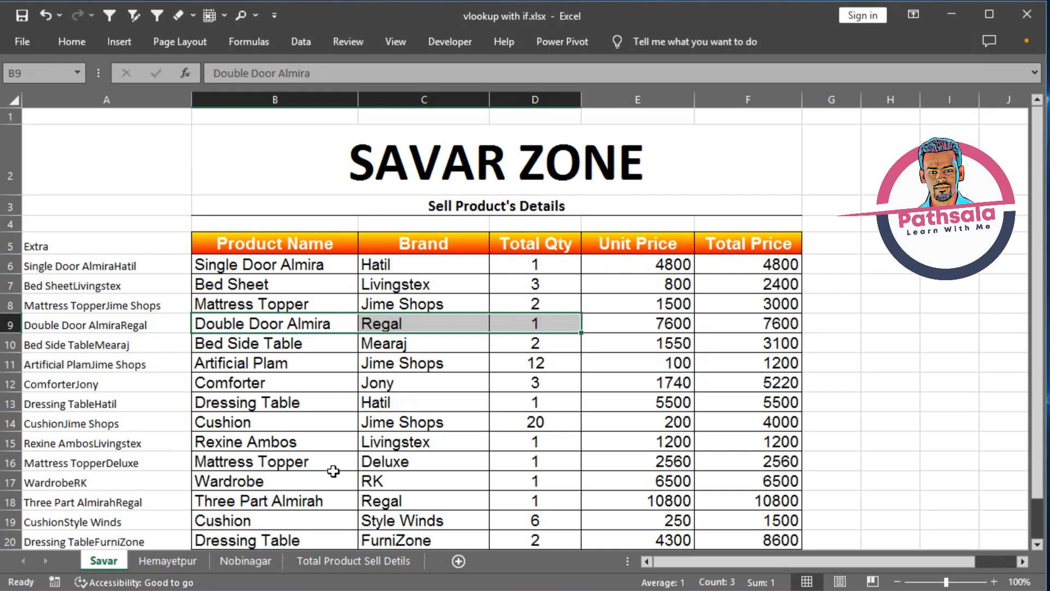
left_click(168, 561)
left_click_drag(159, 288, 441, 286)
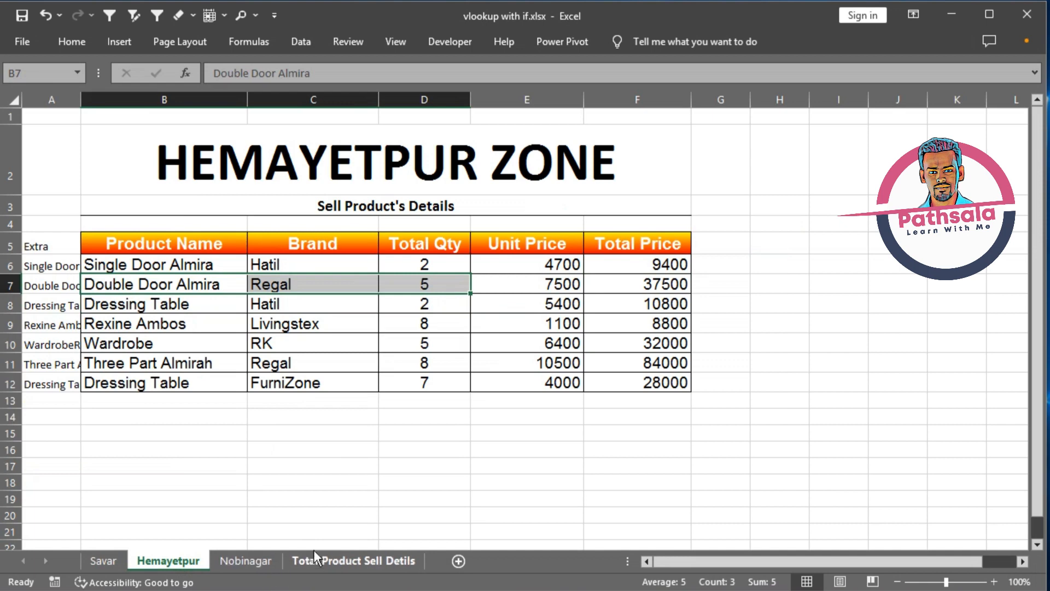
left_click(662, 285)
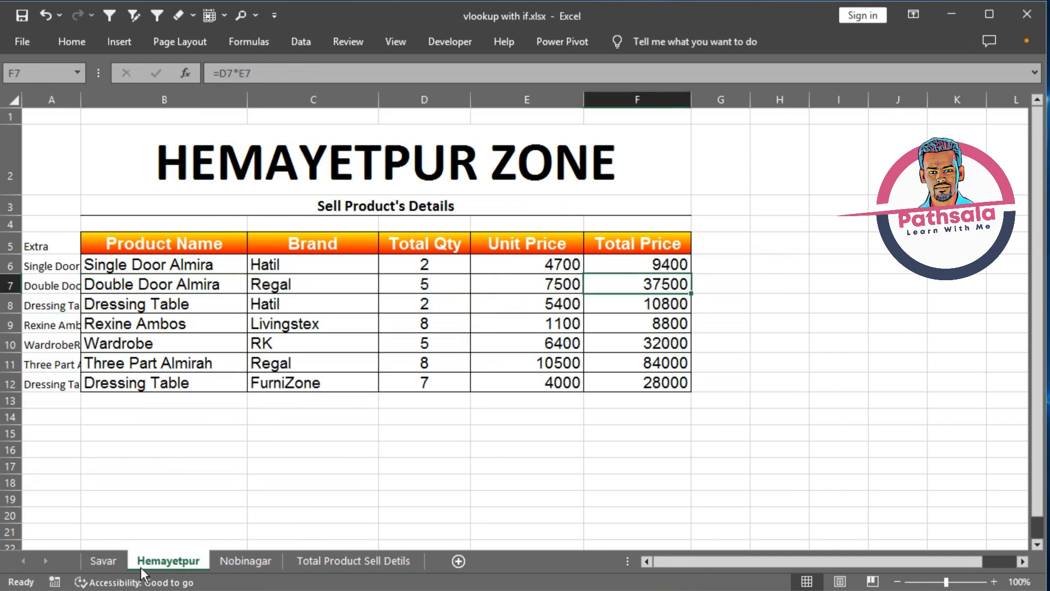
left_click(104, 559)
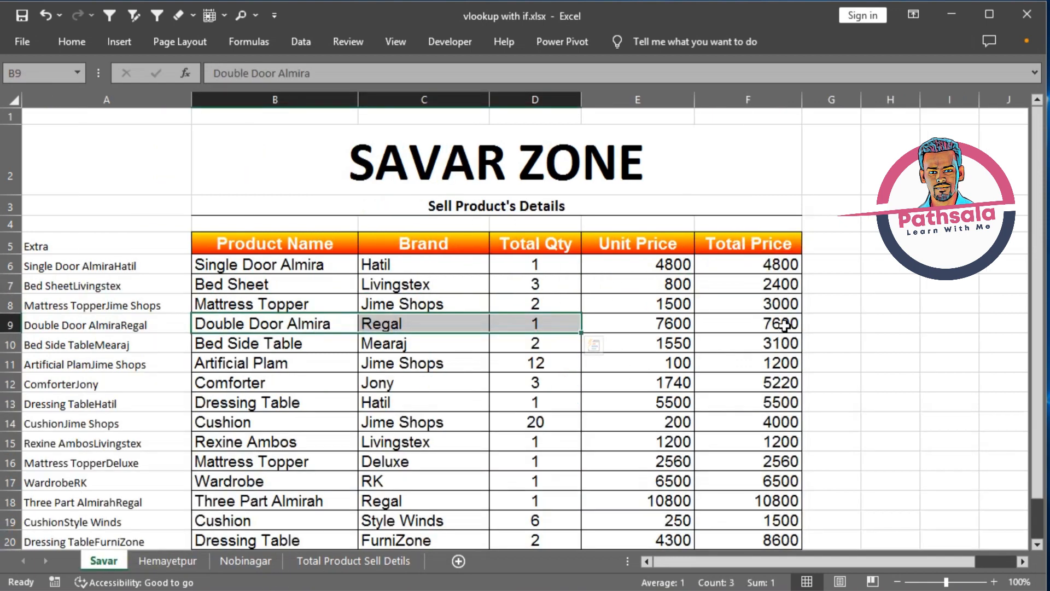
left_click(783, 325)
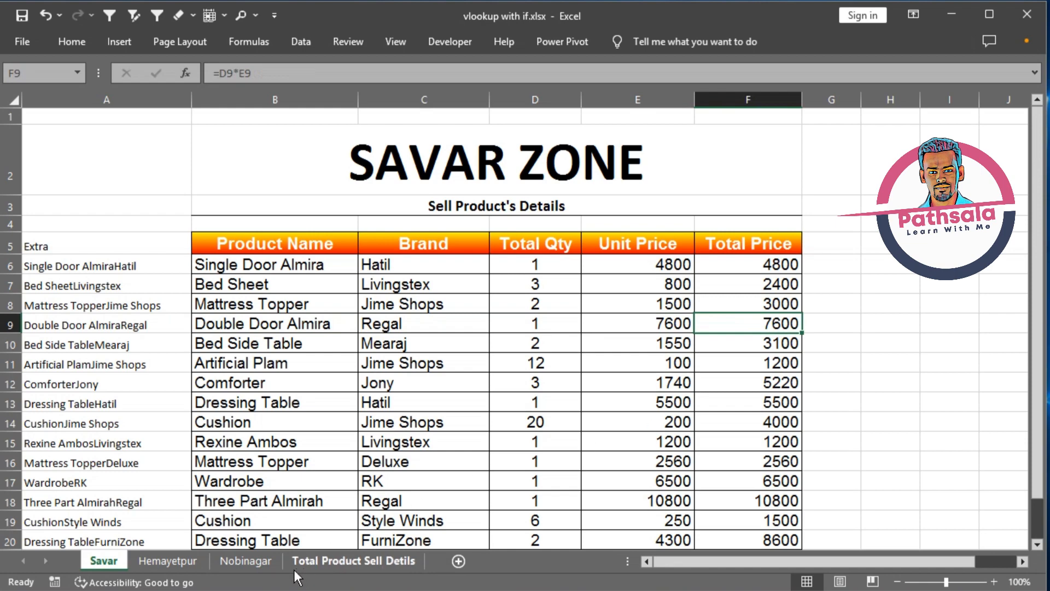
left_click(367, 562)
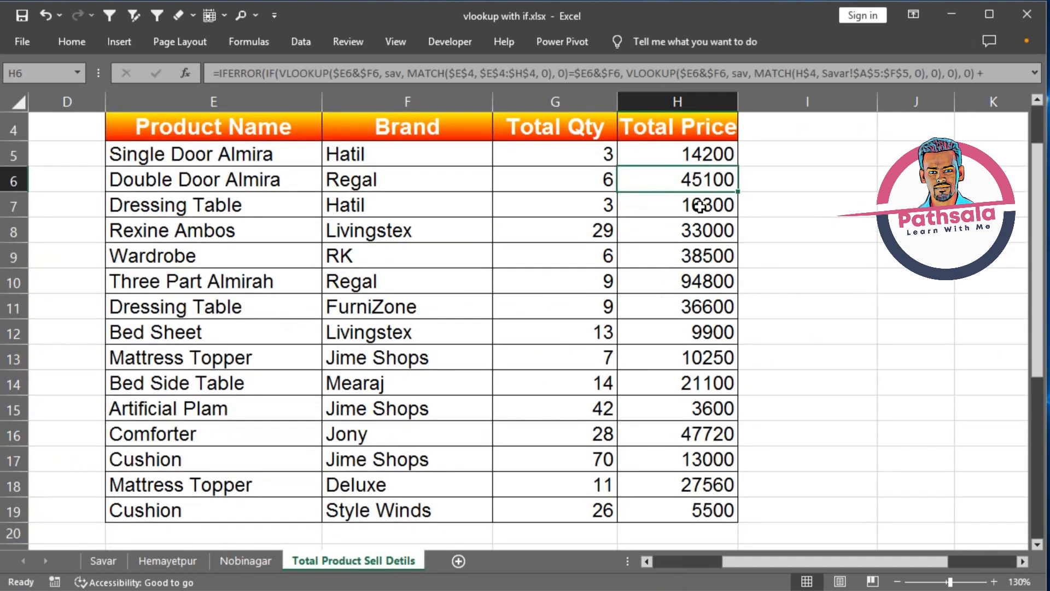